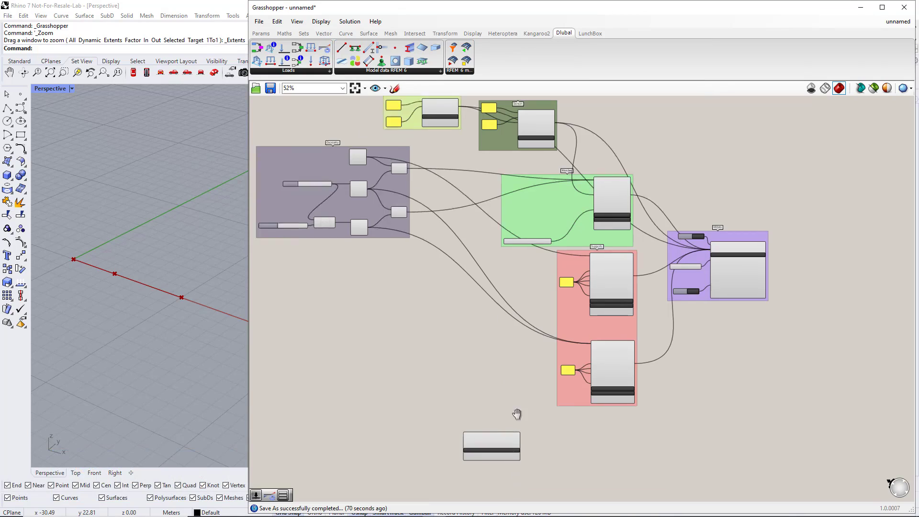
# - Add a number slider with value 1 and connect it to the No. input of the Static Analysis Settings component
pyautogui.scroll(5, 461, 309)
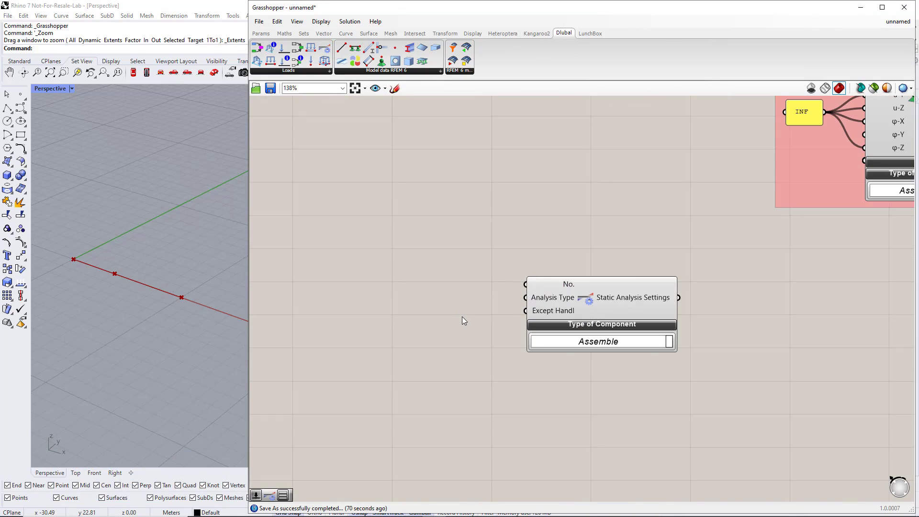
pyautogui.doubleClick(391, 286)
pyautogui.write('1')
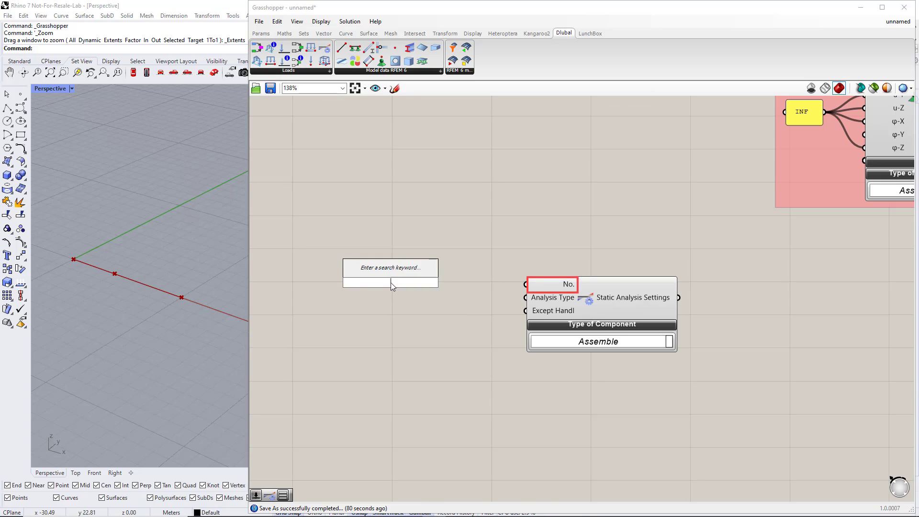
pyautogui.press('Return')
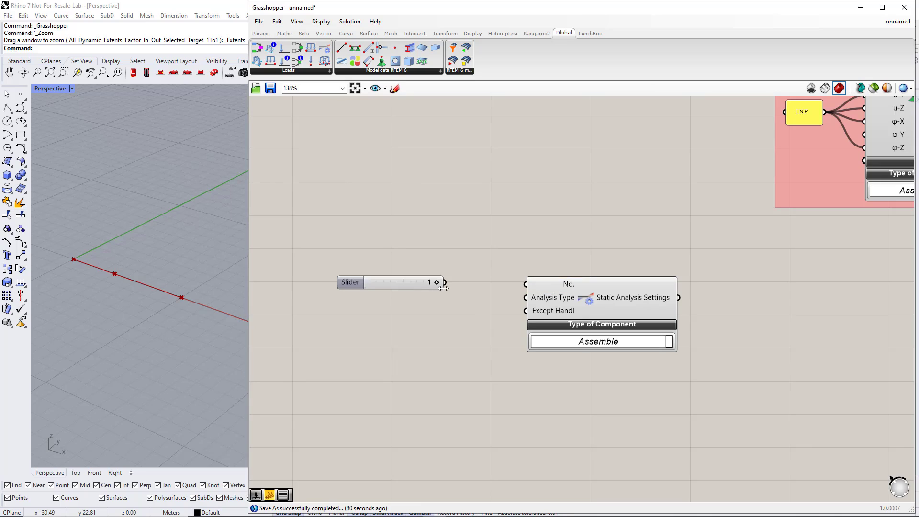
pyautogui.moveTo(454, 285); pyautogui.dragTo(525, 284)
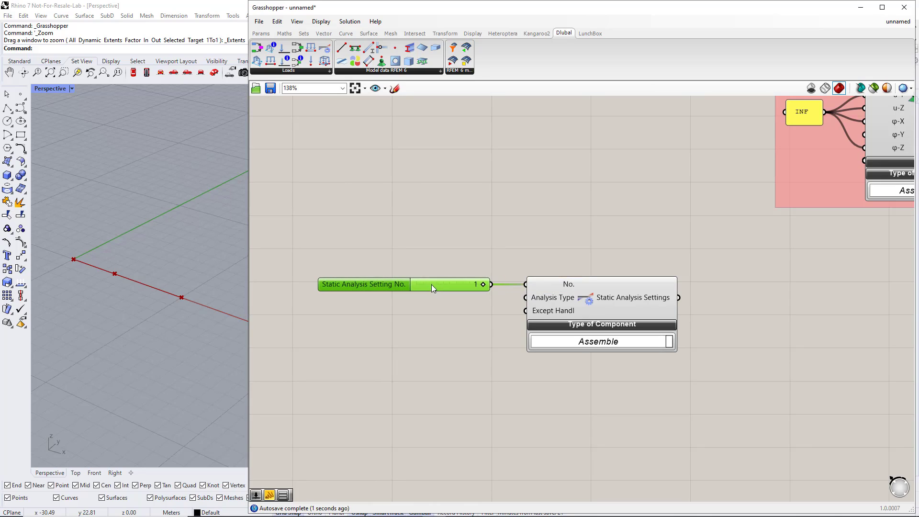
# - Feed the Static Analysis Settings' Analysis Type from a GEOMETRICALLY_LINEAR value list and its Except Handl input from a False Boolean toggle
pyautogui.click(260, 33)
pyautogui.click(421, 72)
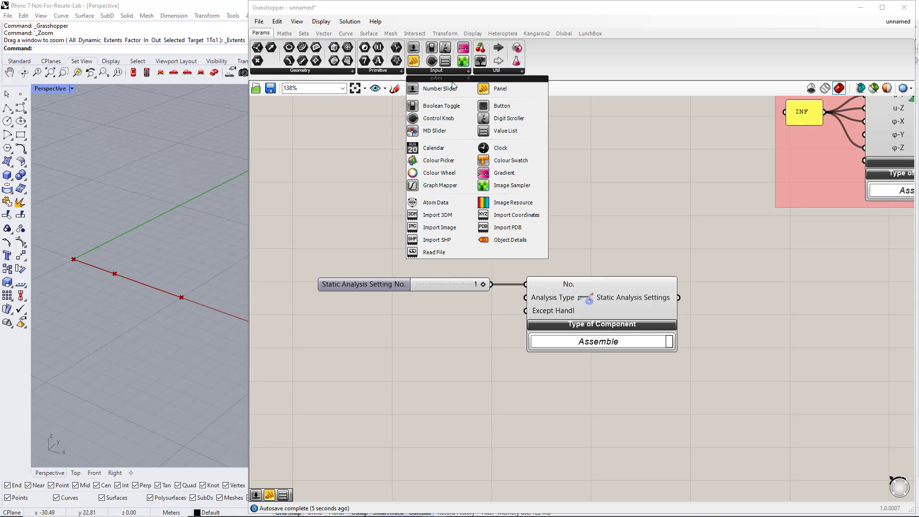
pyautogui.moveTo(498, 131); pyautogui.dragTo(430, 277)
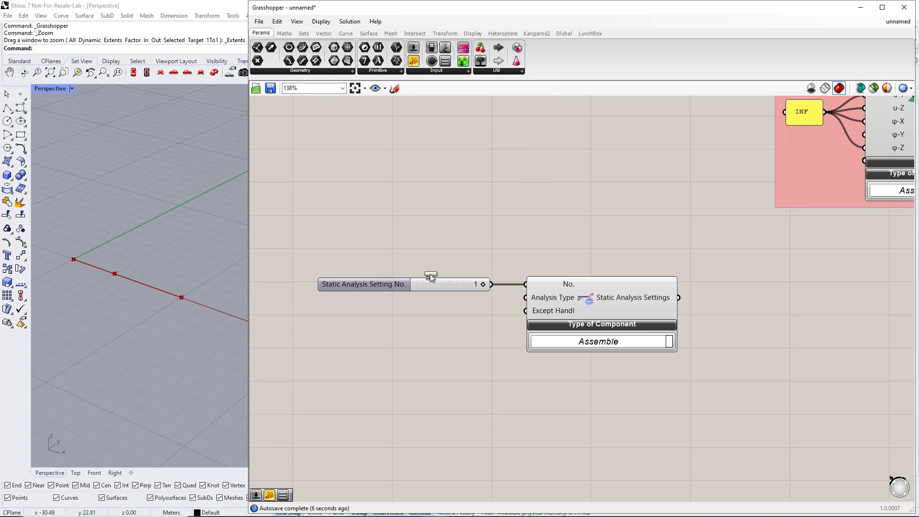
pyautogui.moveTo(403, 312); pyautogui.dragTo(526, 298)
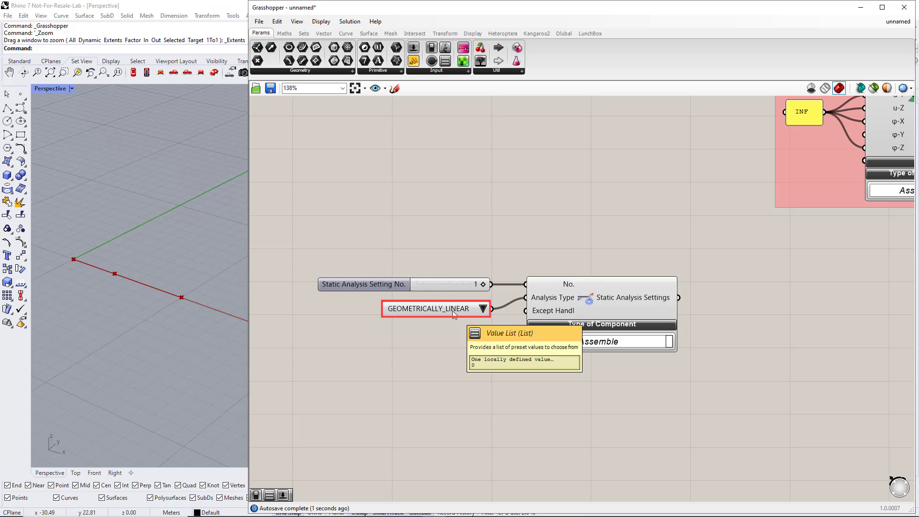
pyautogui.moveTo(443, 309); pyautogui.dragTo(420, 311)
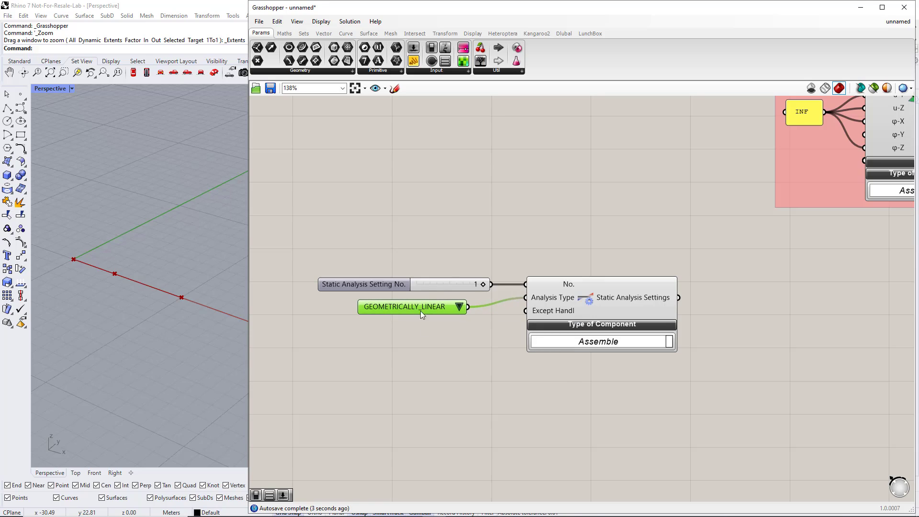
pyautogui.click(446, 327)
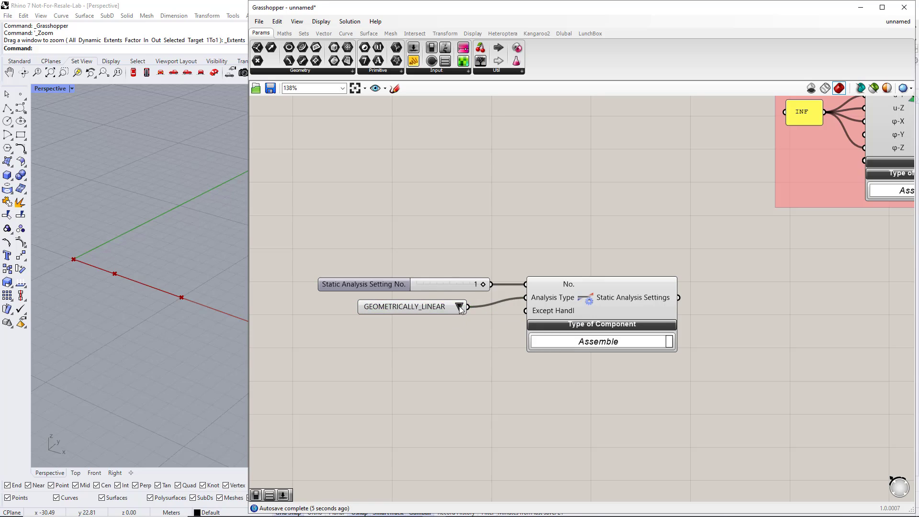
pyautogui.click(459, 306)
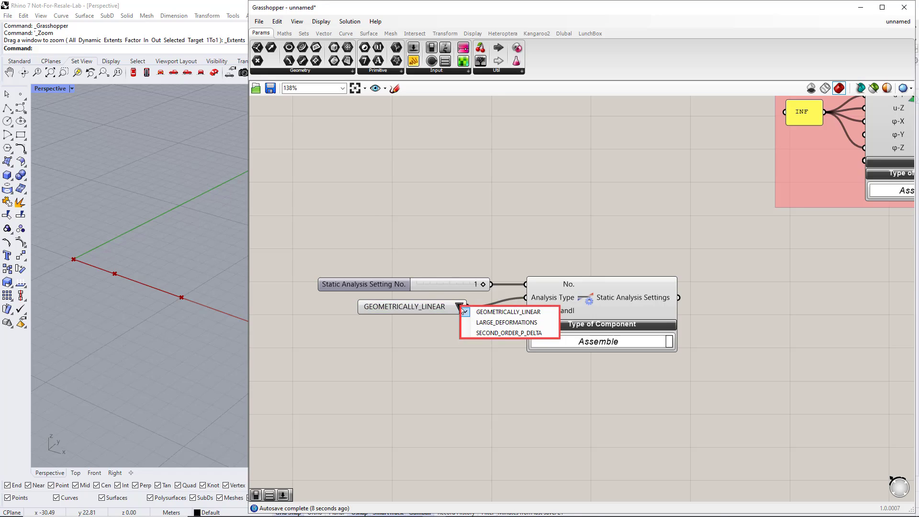
pyautogui.click(464, 352)
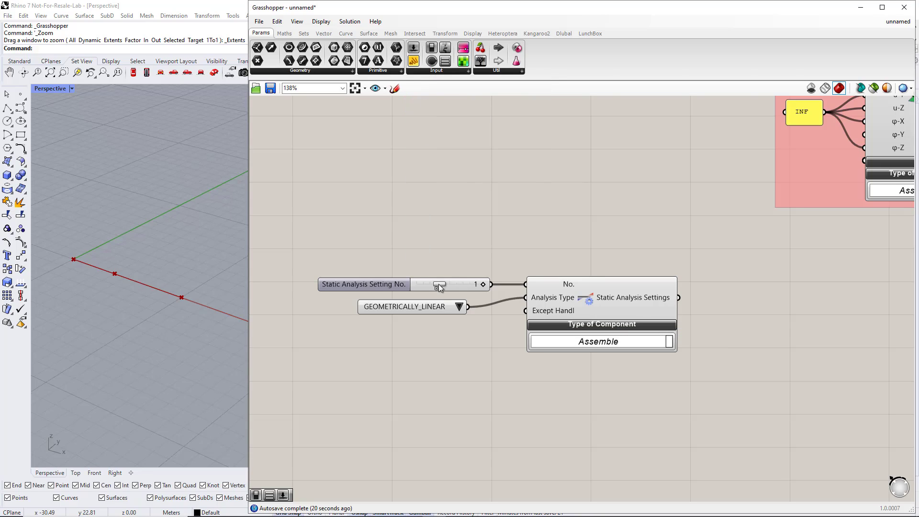
pyautogui.moveTo(415, 319); pyautogui.dragTo(524, 311)
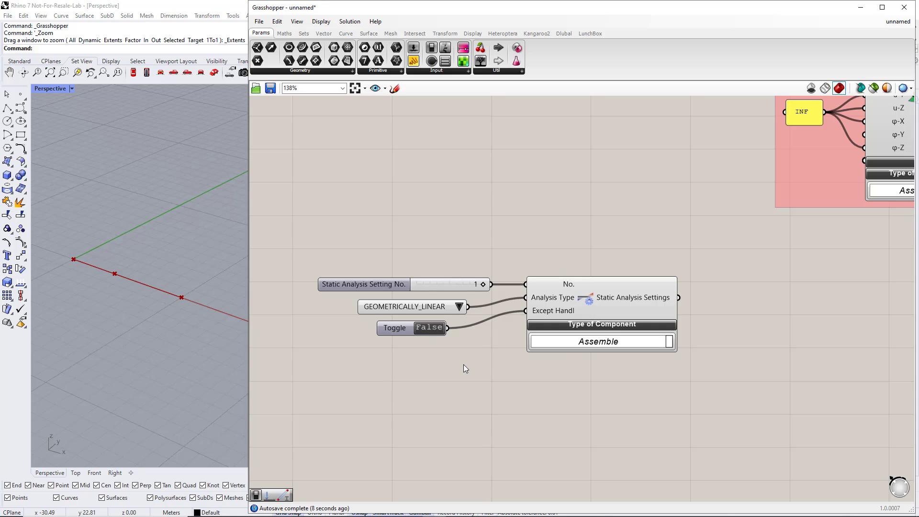
# - Place a Dlubal Load Case component on the free canvas below the Static Analysis Settings component
pyautogui.scroll(-3, 533, 357)
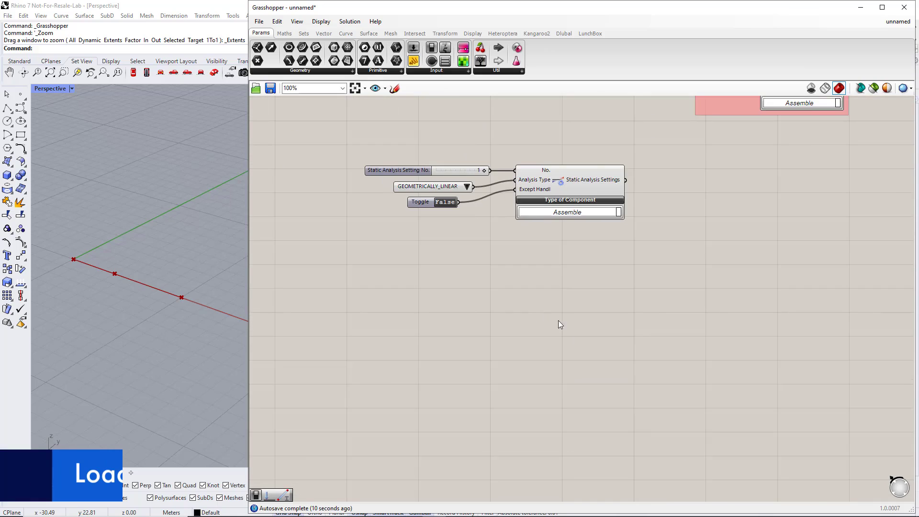
pyautogui.moveTo(558, 321); pyautogui.dragTo(560, 314, button='right')
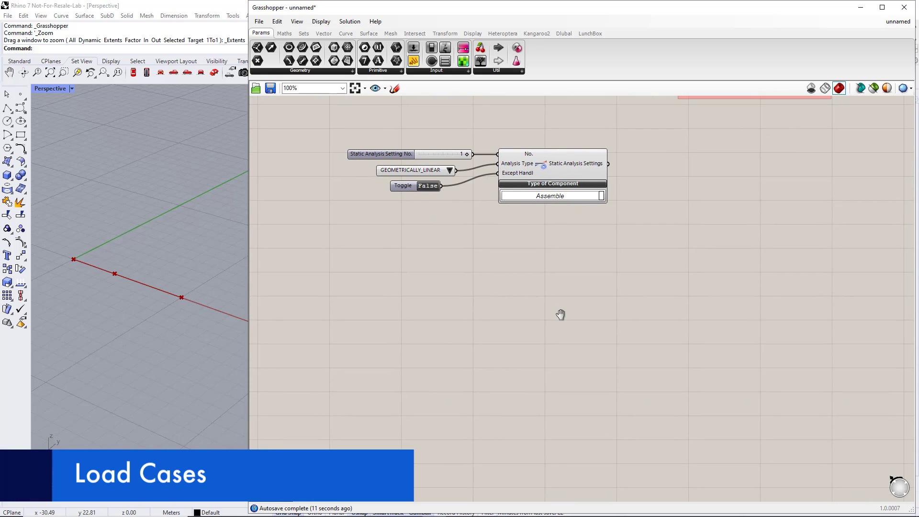
pyautogui.click(563, 34)
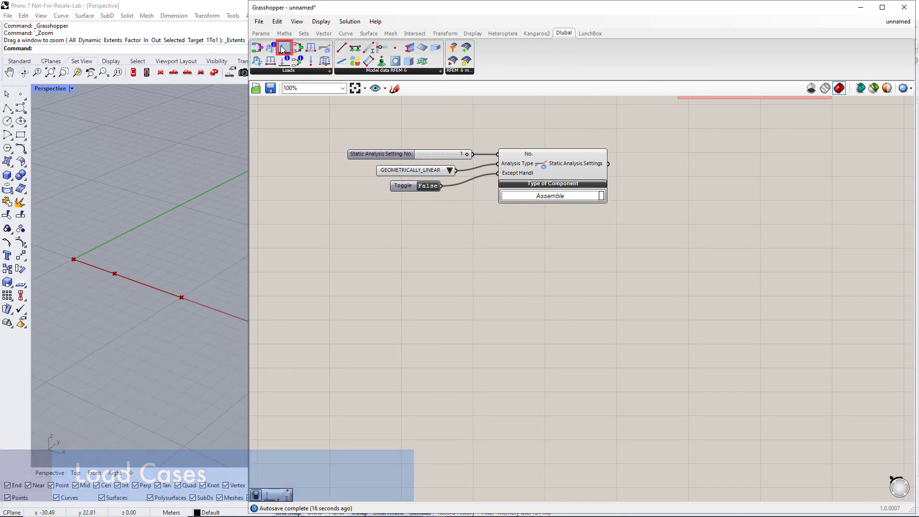
pyautogui.moveTo(294, 53); pyautogui.dragTo(613, 330)
pyautogui.moveTo(602, 383); pyautogui.dragTo(619, 339, button='right')
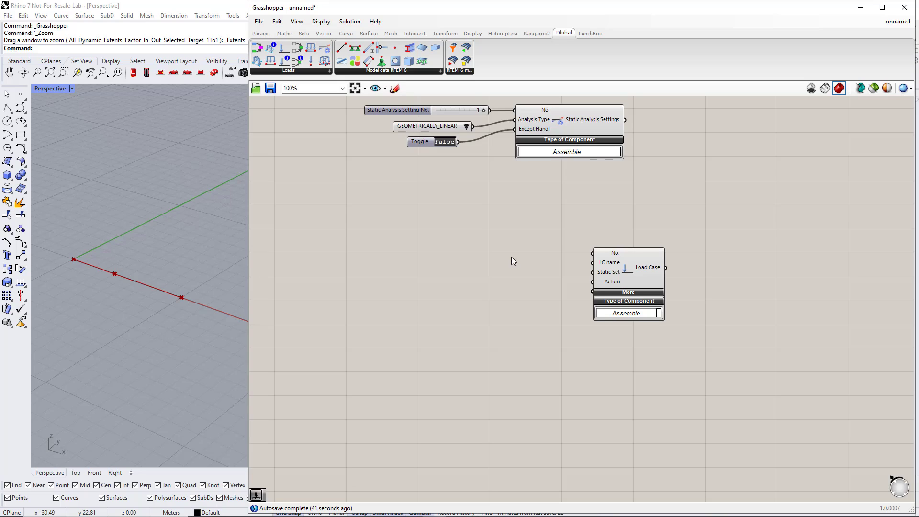
# - Connect a number slider of 1 to the Load Case's No. input and a copy of it to Static Set
pyautogui.doubleClick(489, 248)
pyautogui.write('1')
pyautogui.press('Return')
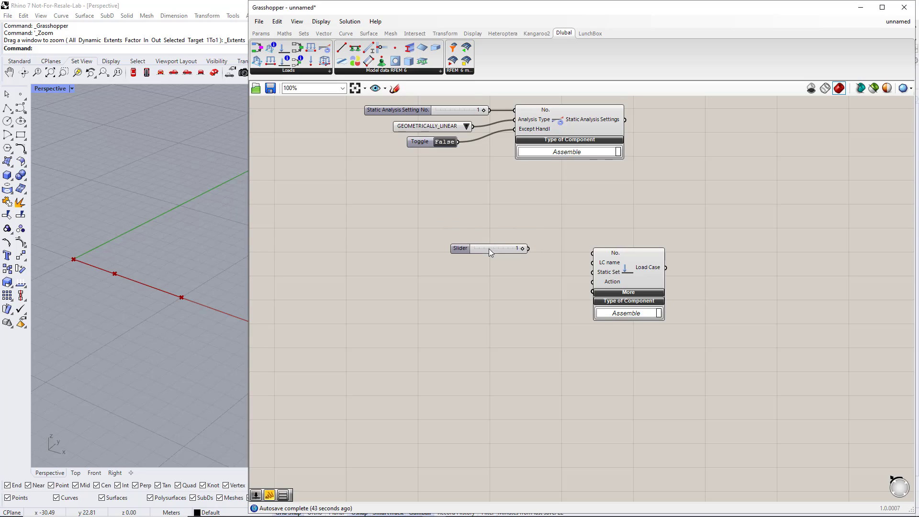
pyautogui.moveTo(528, 249); pyautogui.dragTo(593, 253)
pyautogui.keyDown('alt'); pyautogui.moveTo(515, 251); pyautogui.dragTo(592, 272); pyautogui.keyUp('alt')
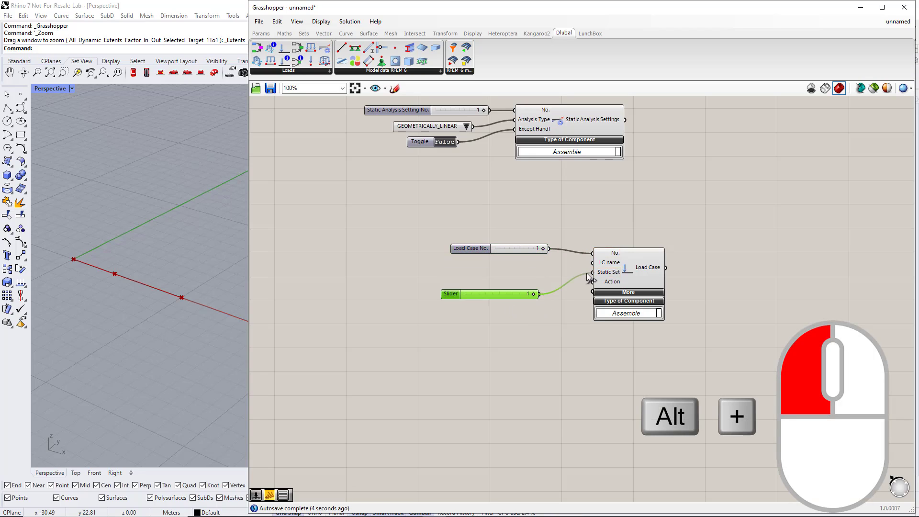
# - Add a compact text panel reading "Self Weight" and connect it to the Load Case's LC name input
pyautogui.click(261, 33)
pyautogui.moveTo(413, 61); pyautogui.dragTo(483, 277)
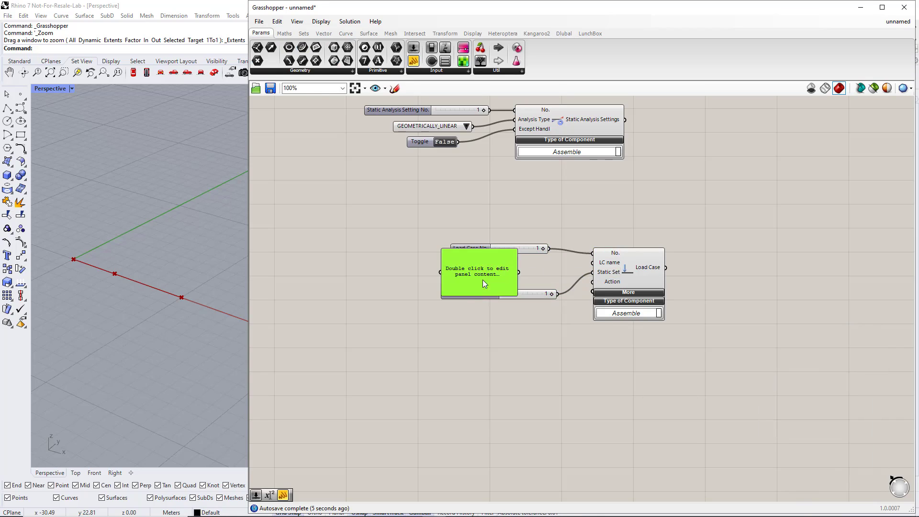
pyautogui.doubleClick(482, 279)
pyautogui.write('Self W')
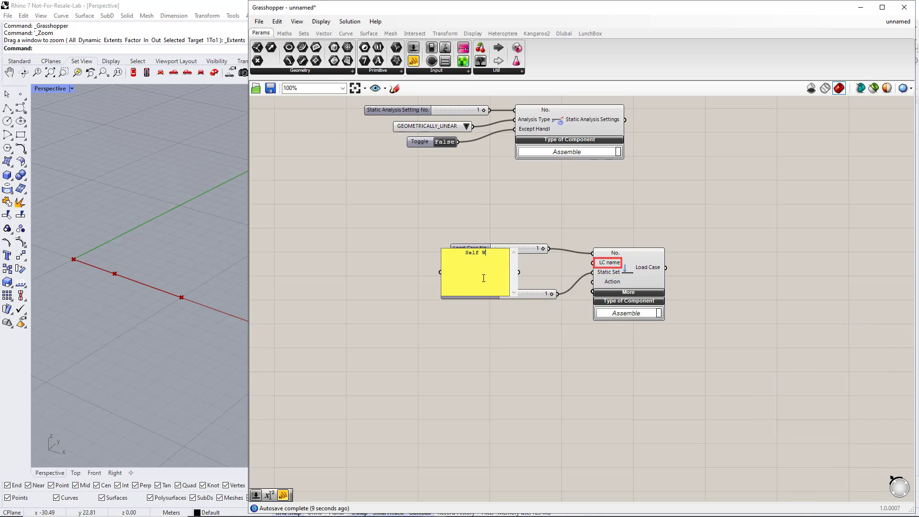
pyautogui.write('eight')
pyautogui.click(492, 359)
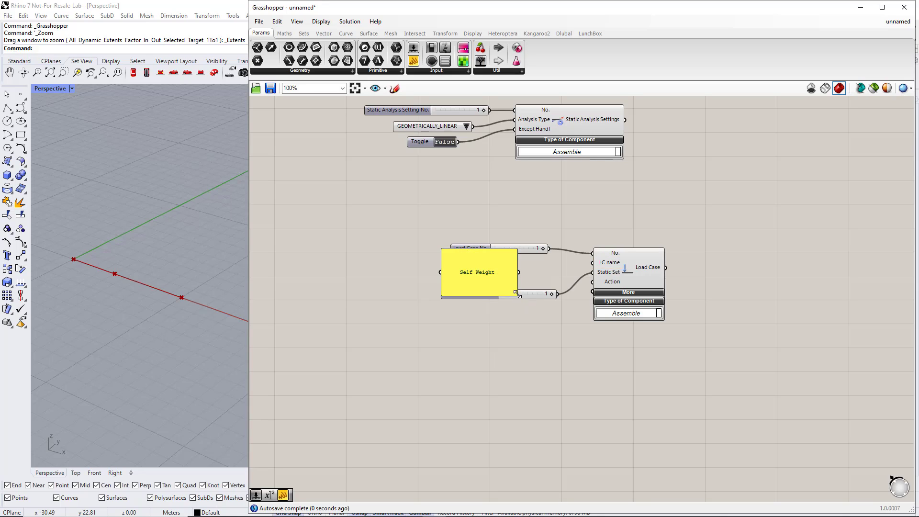
pyautogui.moveTo(515, 293); pyautogui.dragTo(533, 286)
pyautogui.click(533, 310)
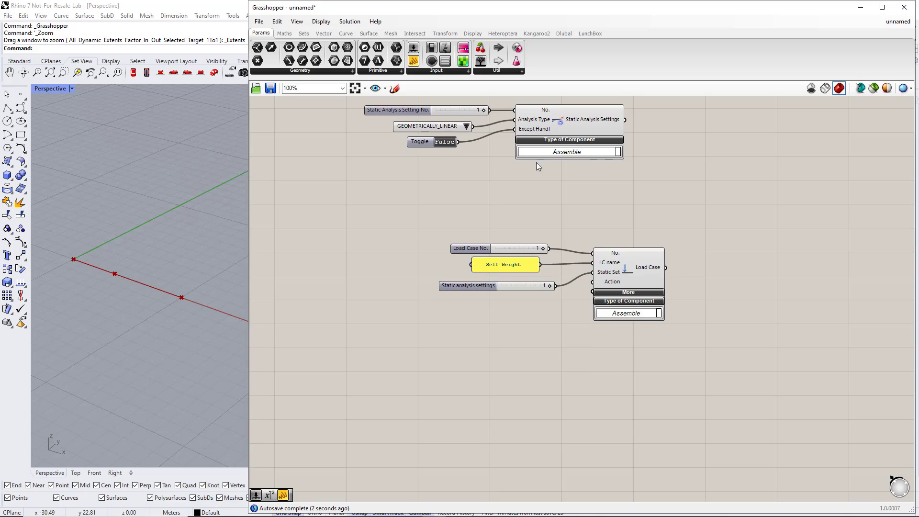
# - Place the Dlubal load case classification component, with Action Category and Design Situation Type outputs, beside the Load Case inputs
pyautogui.click(566, 35)
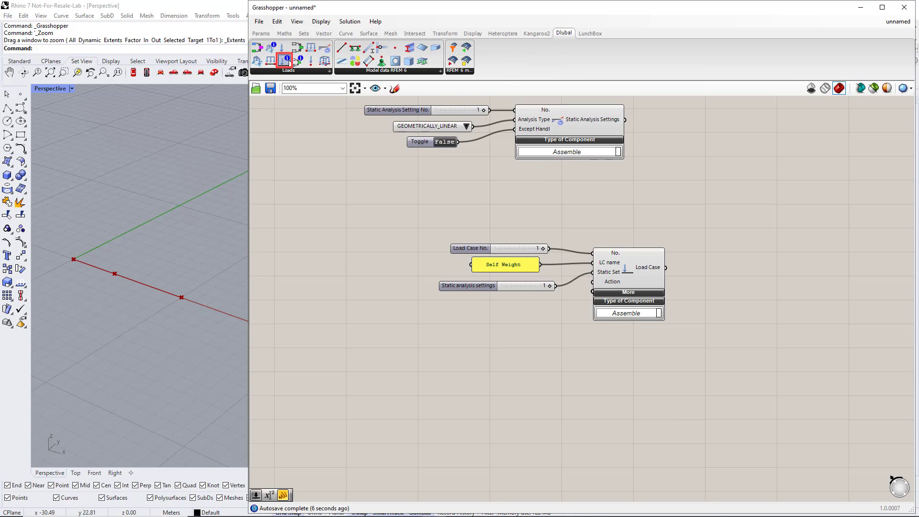
pyautogui.moveTo(290, 63); pyautogui.dragTo(403, 307)
pyautogui.moveTo(481, 363); pyautogui.dragTo(500, 197, button='right')
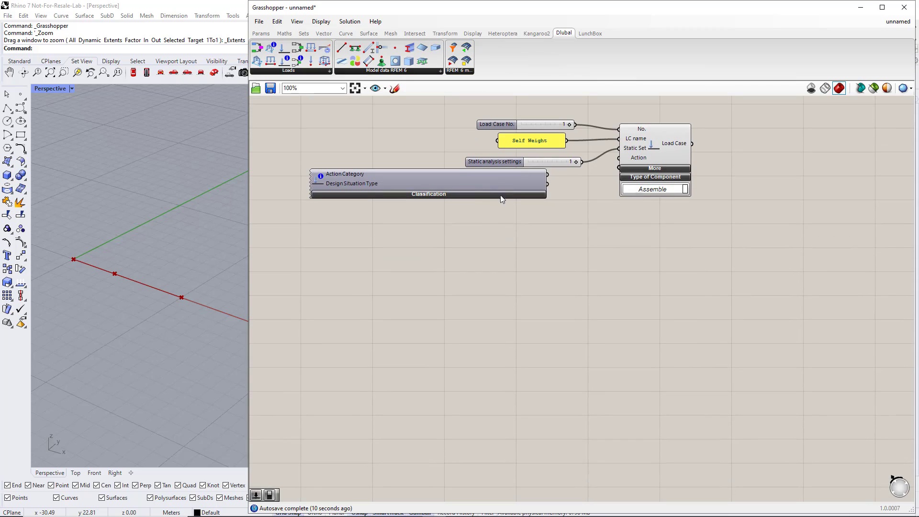
pyautogui.moveTo(498, 192); pyautogui.dragTo(481, 207)
pyautogui.click(476, 210)
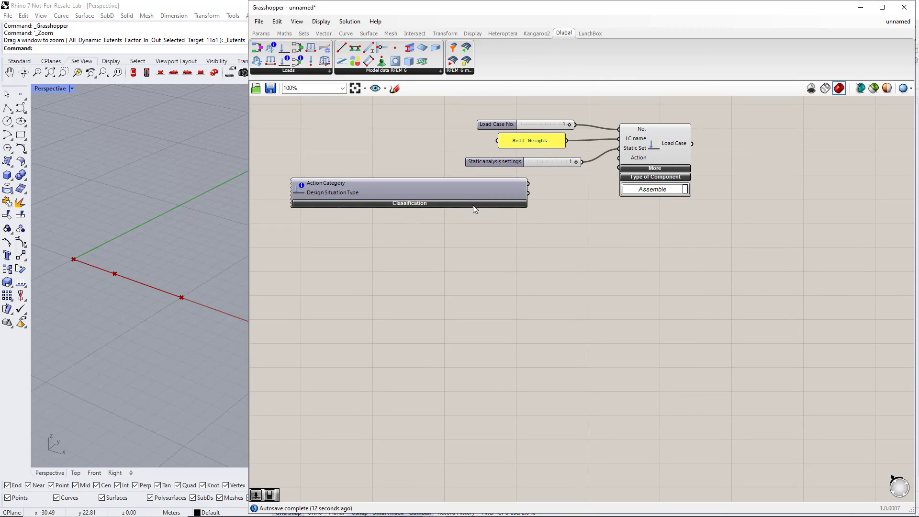
# - Set the classification to EN 1990, Permanent | G, ULS (STR/GEO) - Permanent and transient - Eq. 6.10, and connect Action Category to Action
pyautogui.click(473, 205)
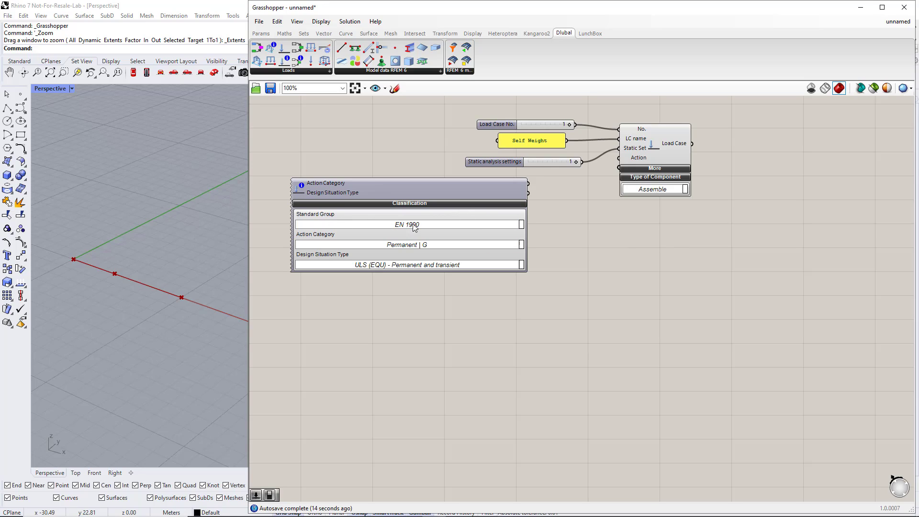
pyautogui.click(521, 225)
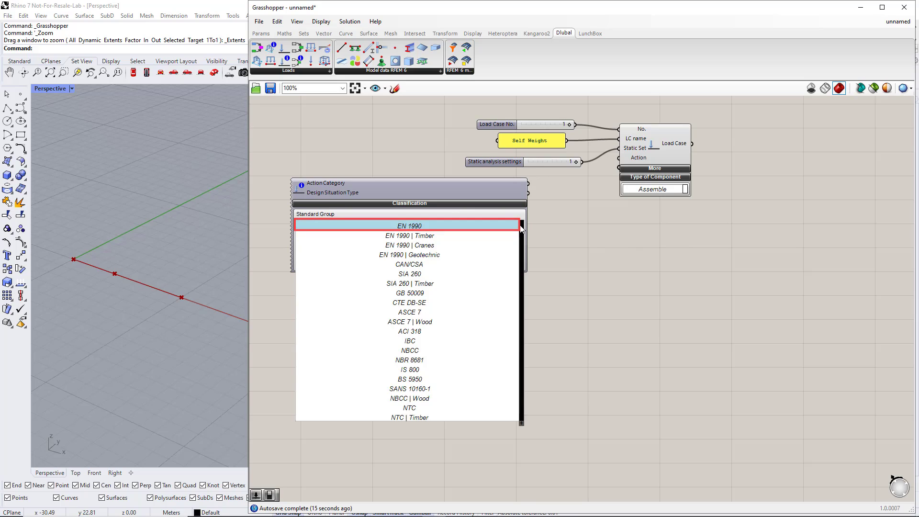
pyautogui.click(426, 227)
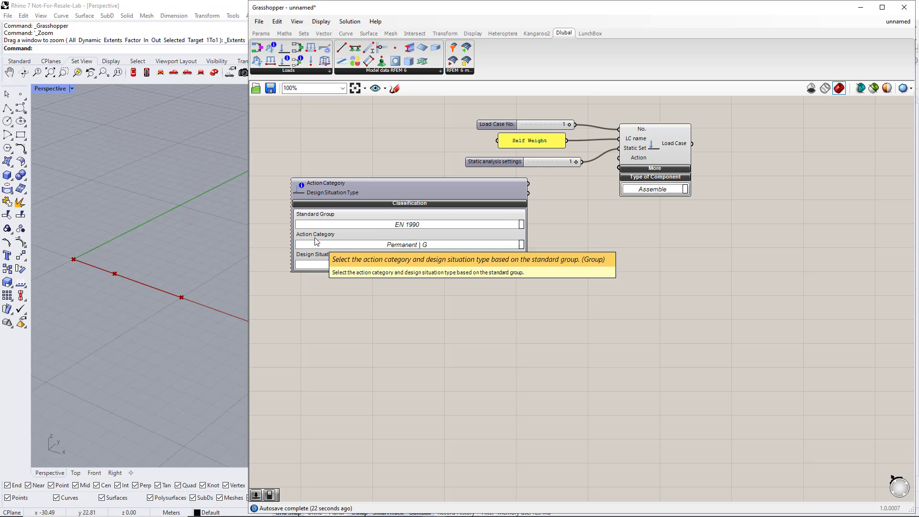
pyautogui.click(521, 245)
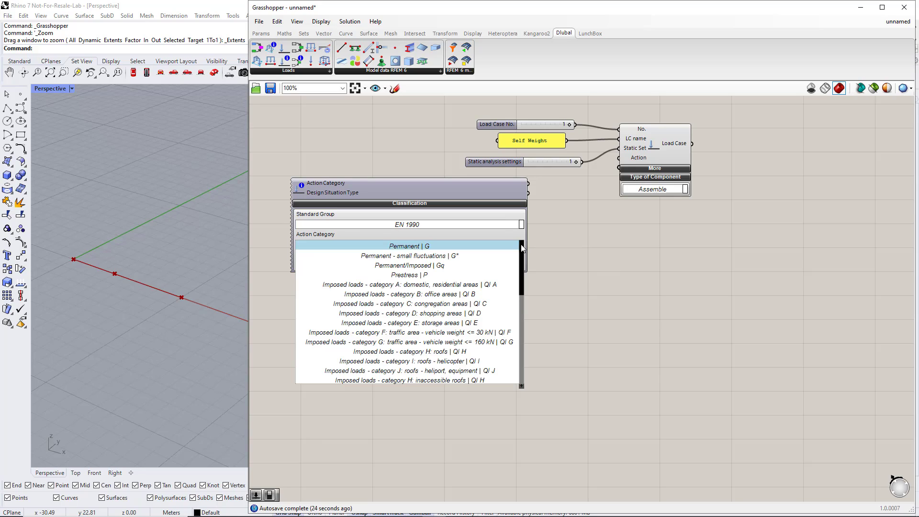
pyautogui.click(433, 246)
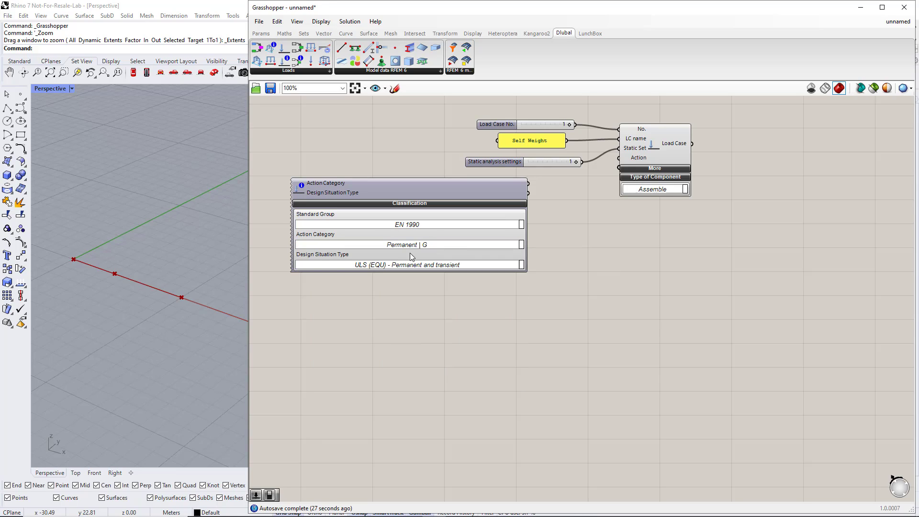
pyautogui.click(521, 265)
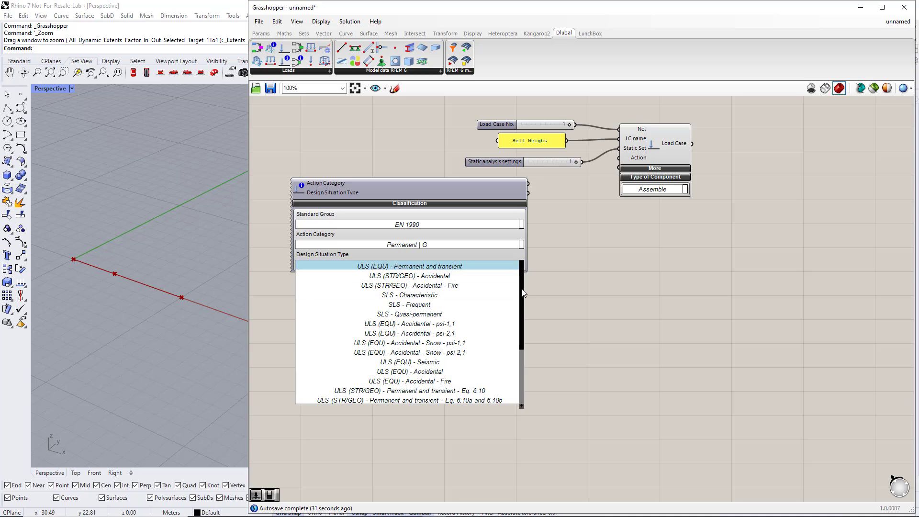
pyautogui.scroll(-2, 522, 332)
pyautogui.click(502, 333)
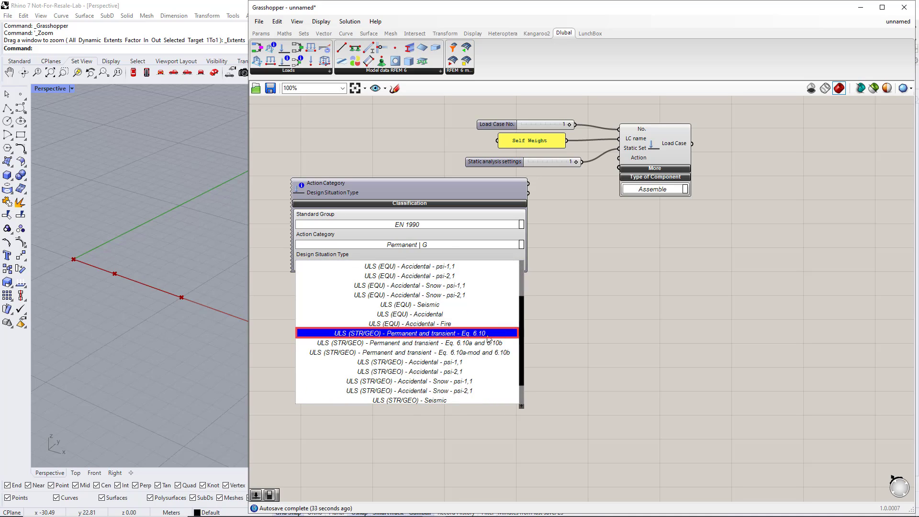
pyautogui.moveTo(530, 188); pyautogui.dragTo(620, 158)
# - Expand the Load Case's additional inputs and connect a Boolean toggle set to True to SW active
pyautogui.click(633, 170)
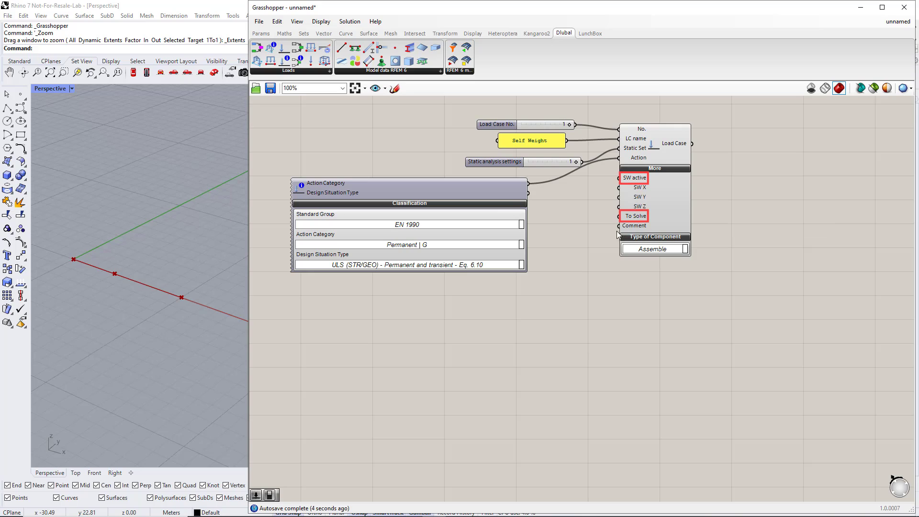
pyautogui.click(261, 33)
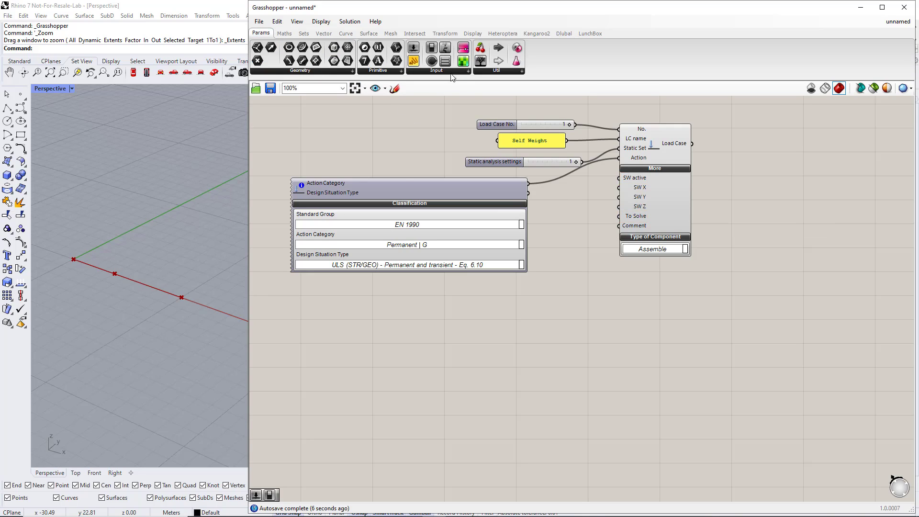
pyautogui.click(450, 72)
pyautogui.moveTo(442, 106); pyautogui.dragTo(626, 153)
pyautogui.scroll(4, 595, 236)
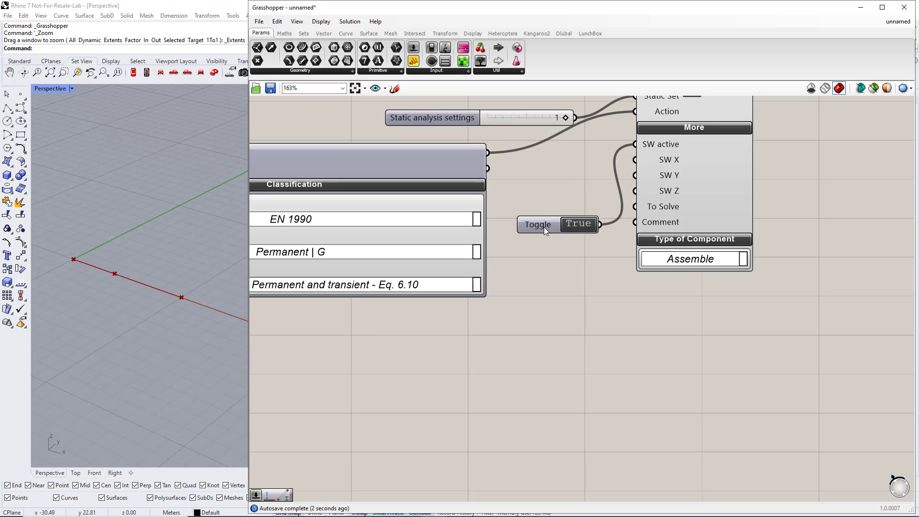
# - Duplicate the True toggle below the original and connect the copy to the Load Case's To Solve input
pyautogui.moveTo(553, 225); pyautogui.dragTo(539, 258)
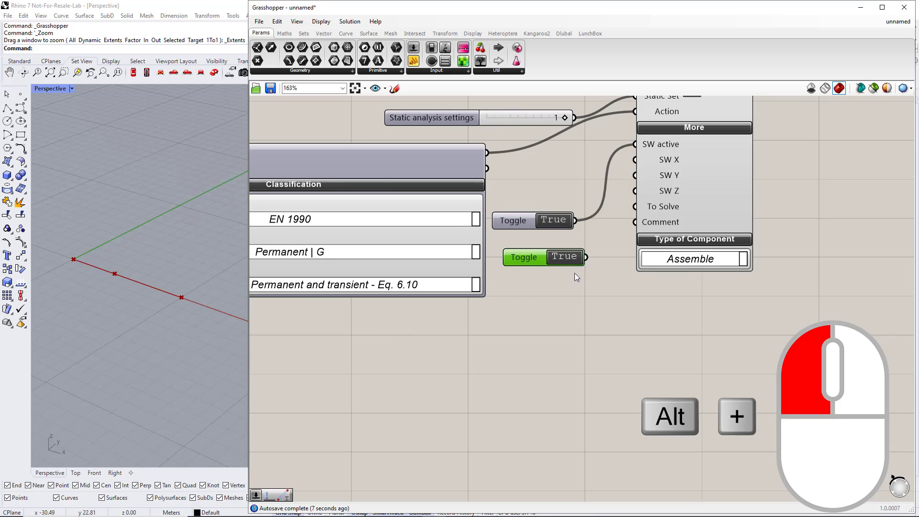
pyautogui.moveTo(608, 239); pyautogui.dragTo(627, 210)
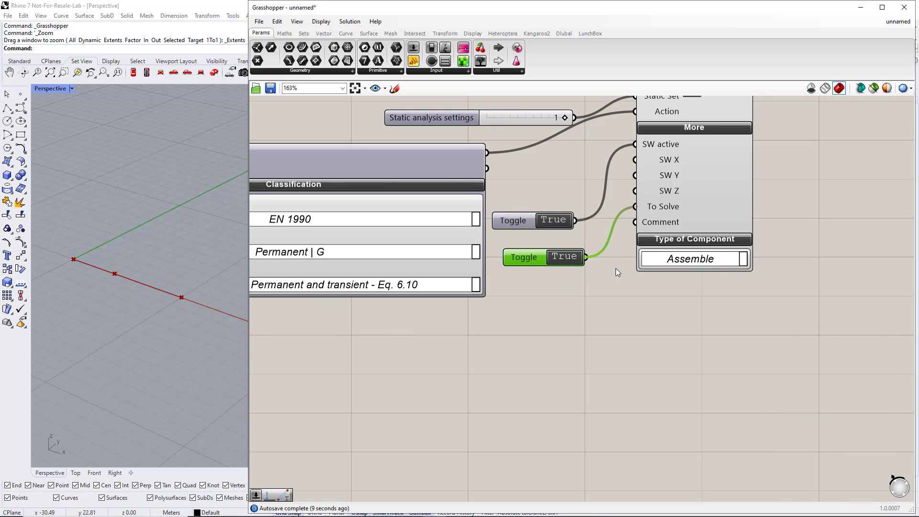
# - Copy the entire Self Weight load case group, including its inputs and classification component, to the free canvas area below it
pyautogui.scroll(-4, 605, 288)
pyautogui.scroll(1, 606, 277)
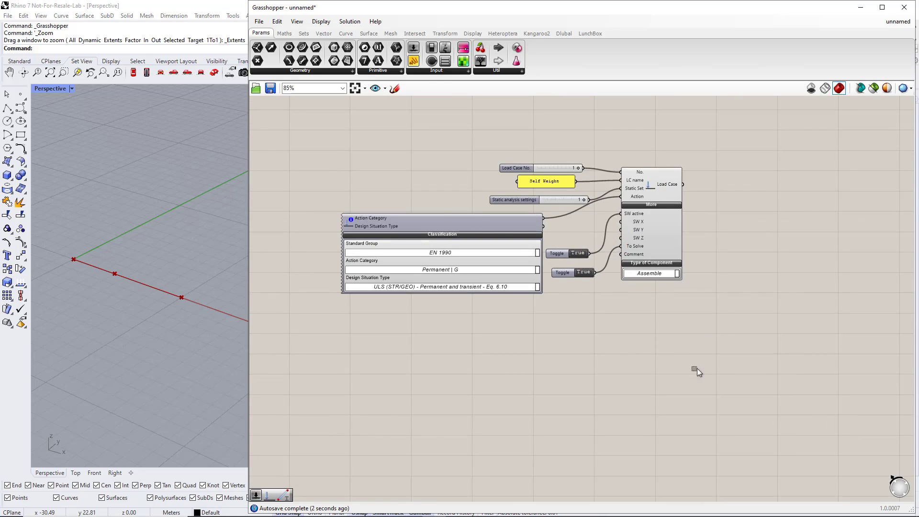
pyautogui.moveTo(697, 371); pyautogui.dragTo(312, 148)
pyautogui.scroll(-2, 333, 182)
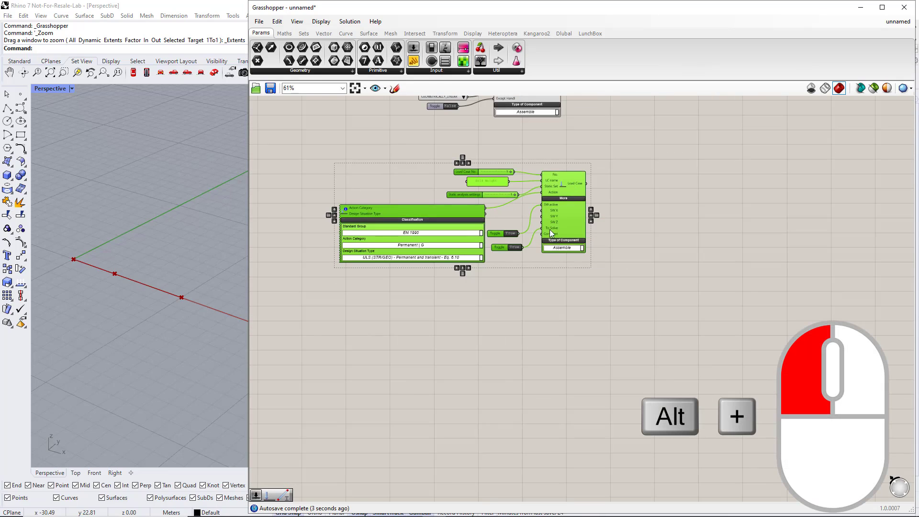
pyautogui.keyDown('alt'); pyautogui.moveTo(549, 231); pyautogui.dragTo(571, 354); pyautogui.keyUp('alt')
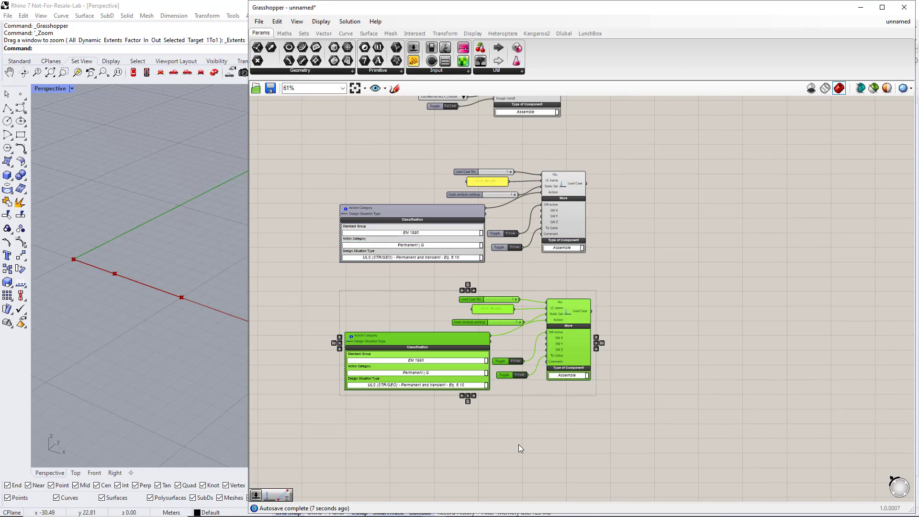
pyautogui.click(518, 444)
# - Add a number slider with the value 2 for the copied Load Case's No. input
pyautogui.scroll(4, 496, 334)
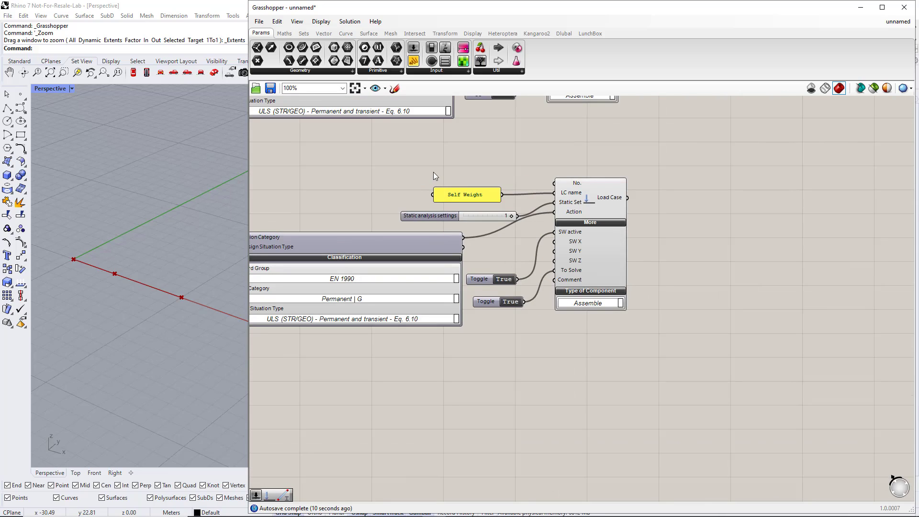
pyautogui.doubleClick(433, 172)
pyautogui.write('2')
pyautogui.press('Return')
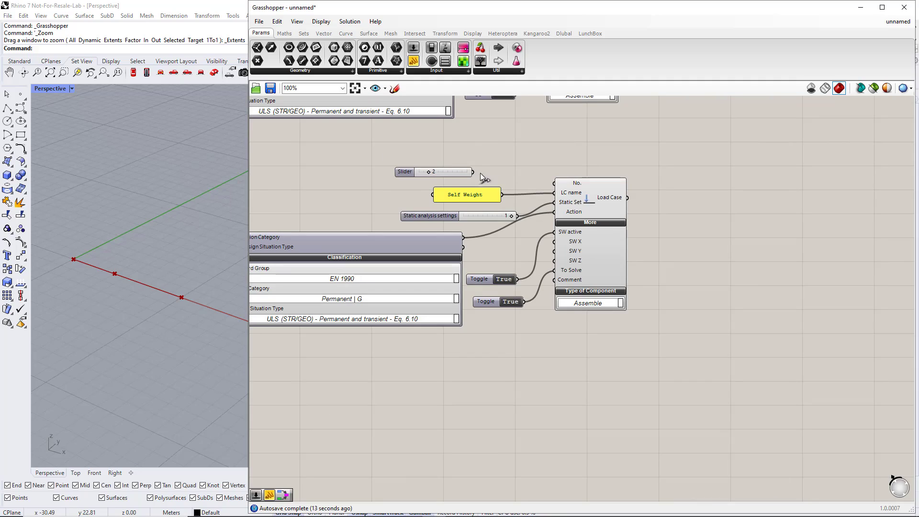
# - Change the text of the copied load case's name panel to "Imposed Load"
pyautogui.doubleClick(491, 195)
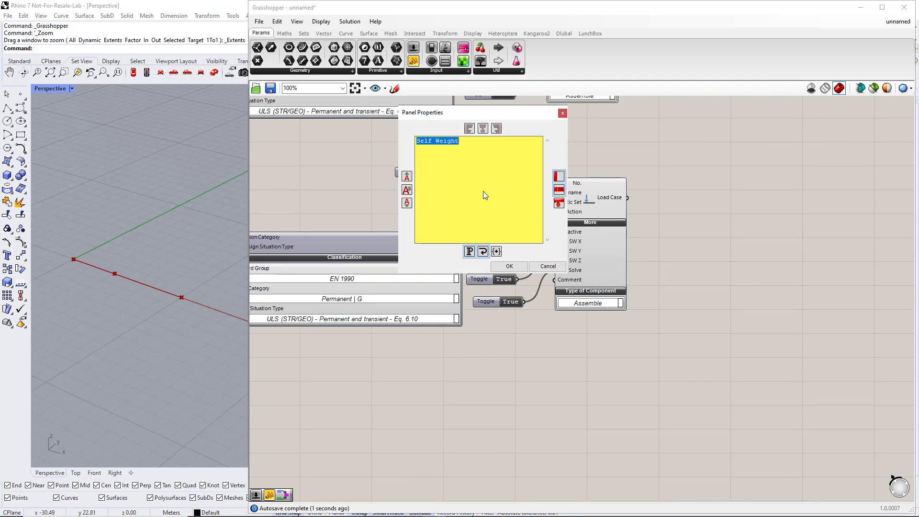
pyautogui.write('I')
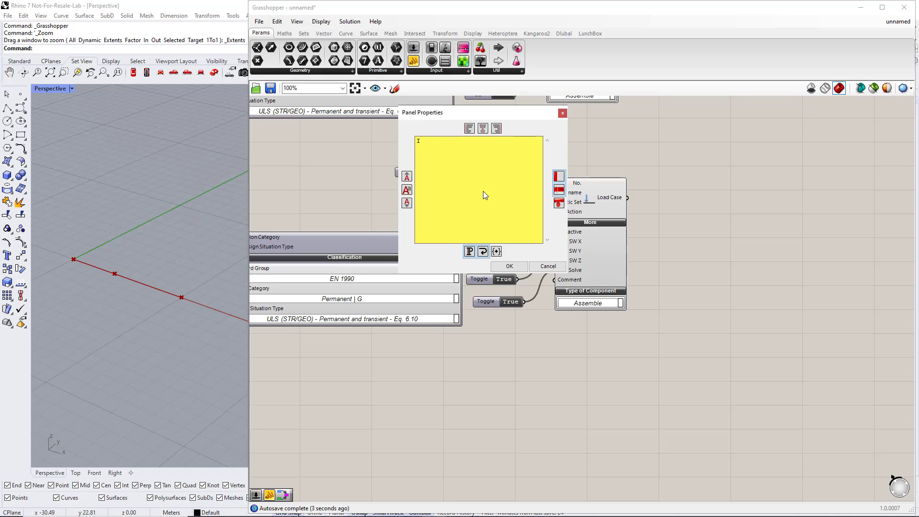
pyautogui.write('mposed Load')
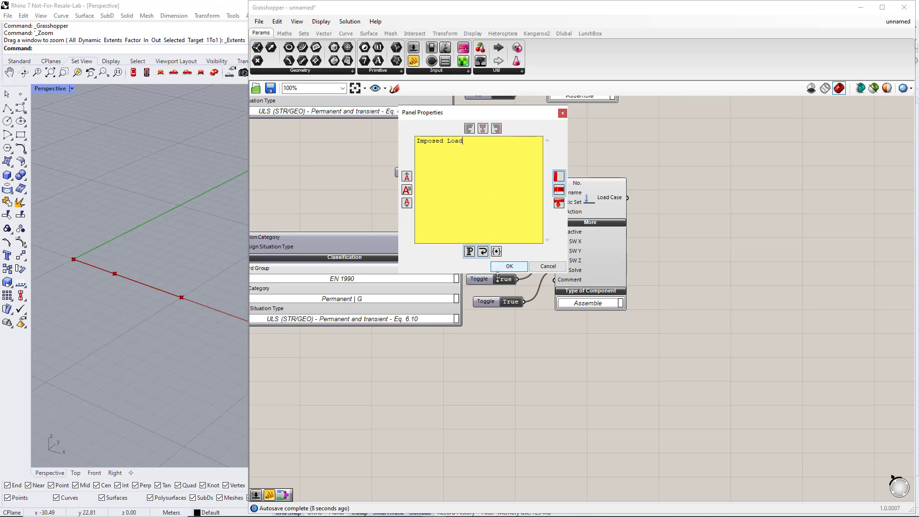
pyautogui.click(509, 266)
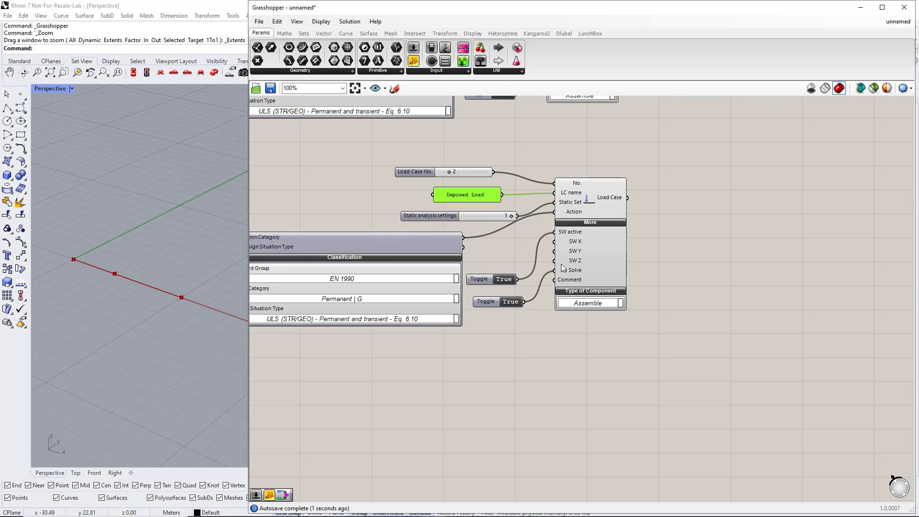
# - Disconnect and delete the SW active toggle of the Imposed Load case, and align its Static analysis settings slider with the inputs above
pyautogui.keyDown('ctrl'); pyautogui.moveTo(548, 235); pyautogui.dragTo(518, 277); pyautogui.keyUp('ctrl')
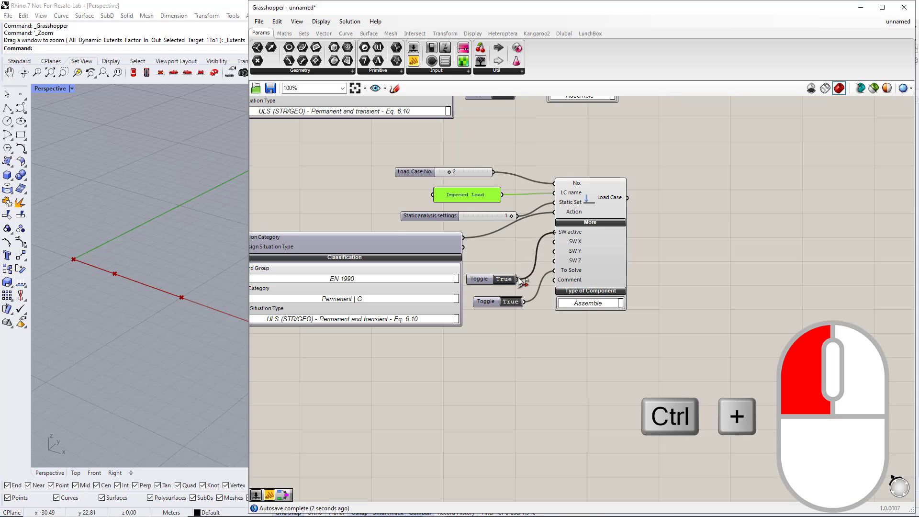
pyautogui.click(484, 277)
pyautogui.press('Delete')
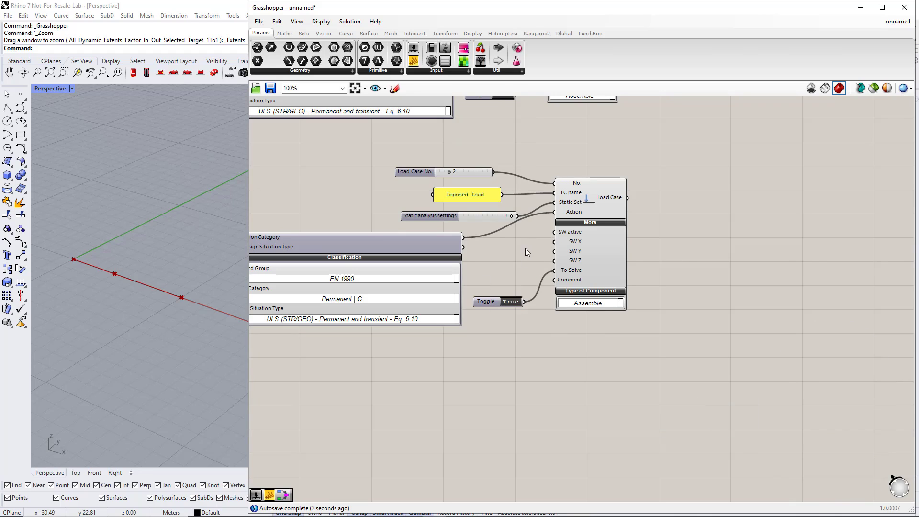
pyautogui.moveTo(455, 216); pyautogui.dragTo(439, 216)
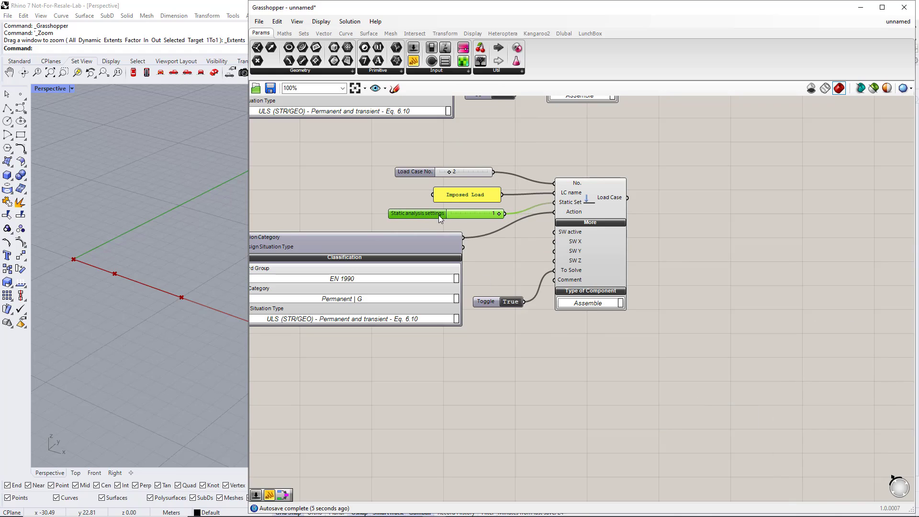
# - Set the Imposed Load classification's action category to Imposed loads - category A: domestic, residential areas | QI A
pyautogui.scroll(-3, 558, 343)
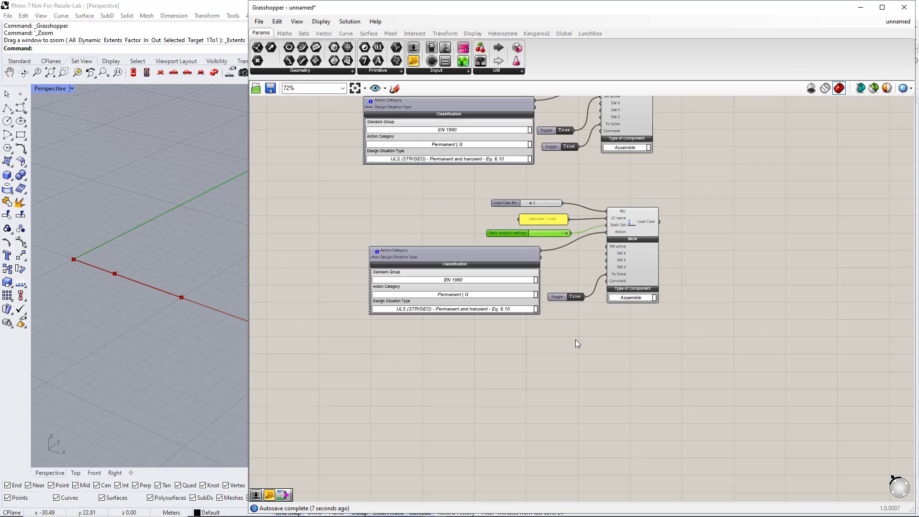
pyautogui.scroll(2, 542, 315)
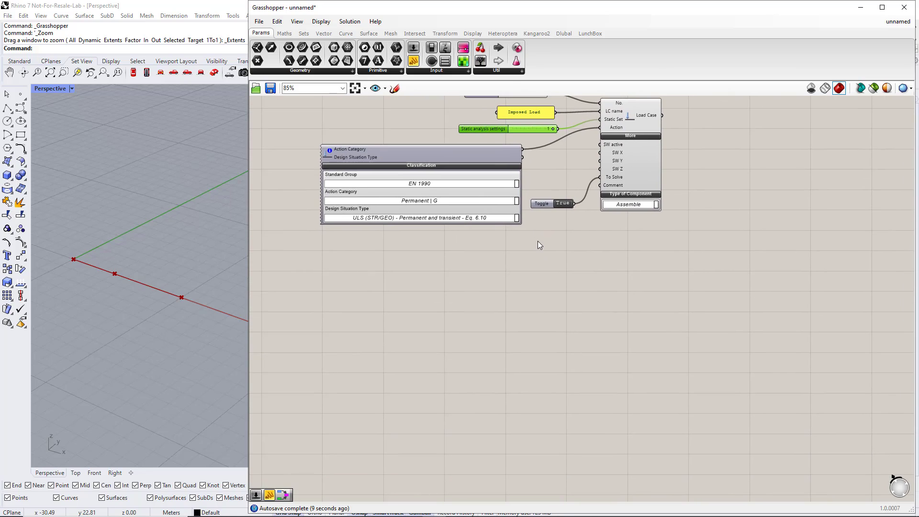
pyautogui.click(516, 201)
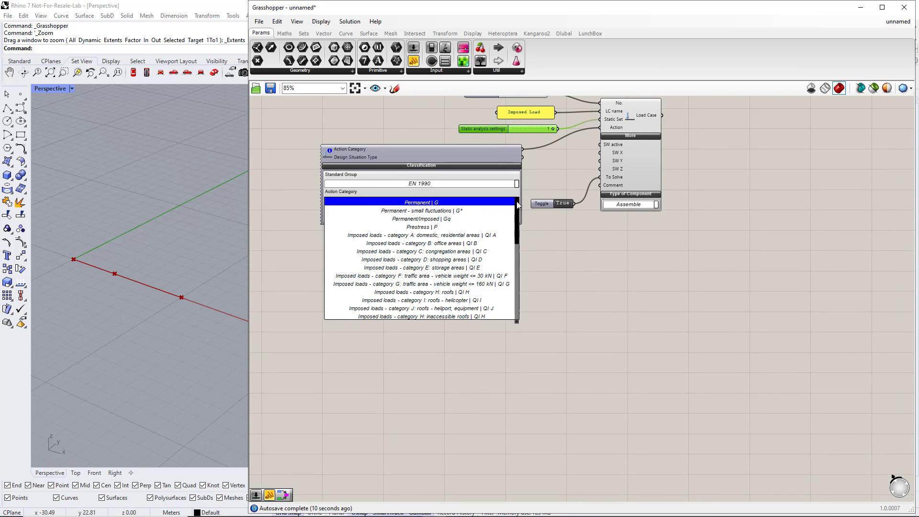
pyautogui.click(499, 235)
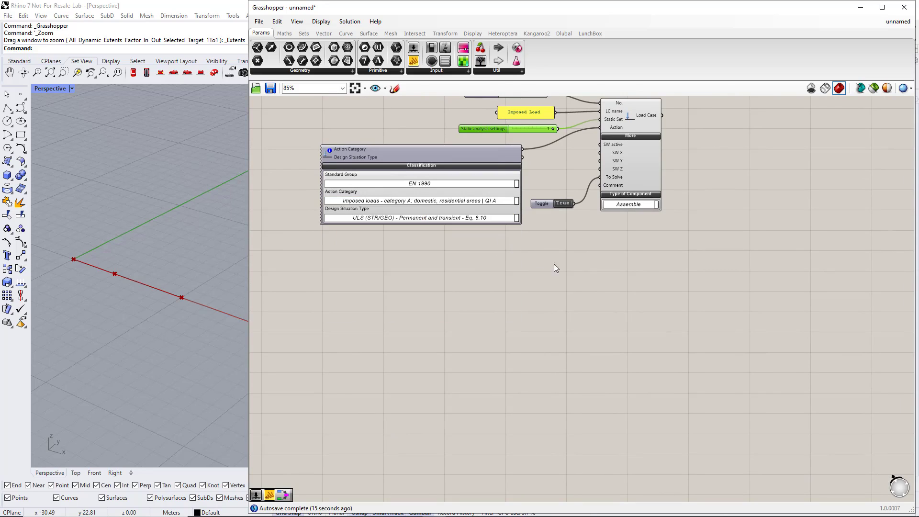
# - Connect the Static Analysis Settings output and both Load Case outputs to the RFEM6 component's Input, keeping the existing wires
pyautogui.scroll(-5, 630, 266)
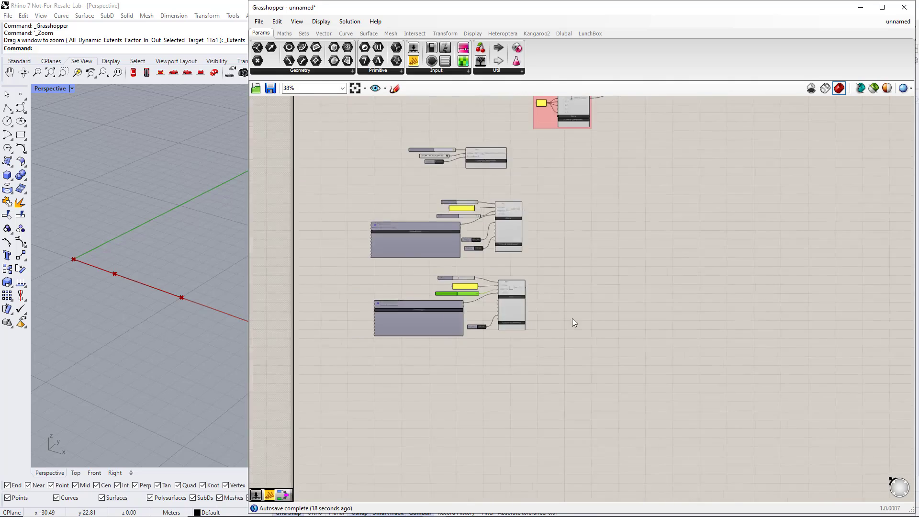
pyautogui.moveTo(575, 114); pyautogui.dragTo(571, 325)
pyautogui.scroll(3, 504, 312)
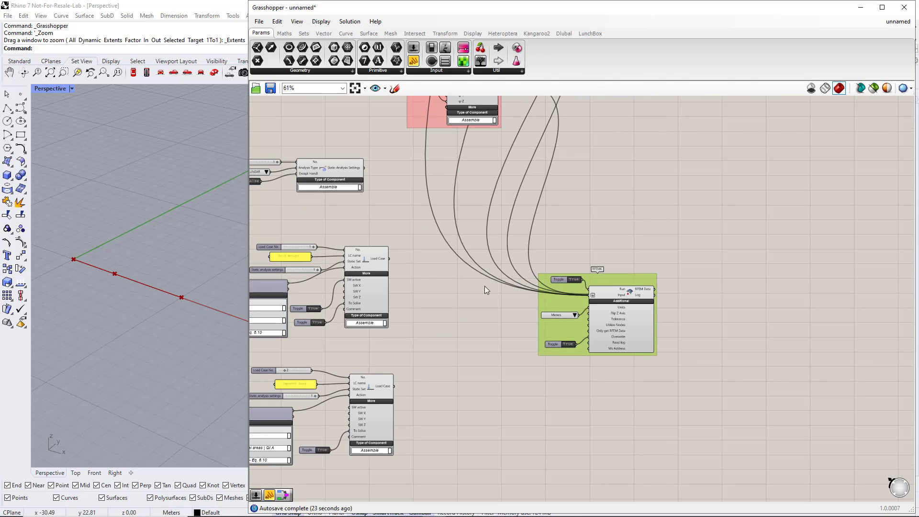
pyautogui.keyDown('shift'); pyautogui.moveTo(366, 168); pyautogui.dragTo(589, 295); pyautogui.keyUp('shift')
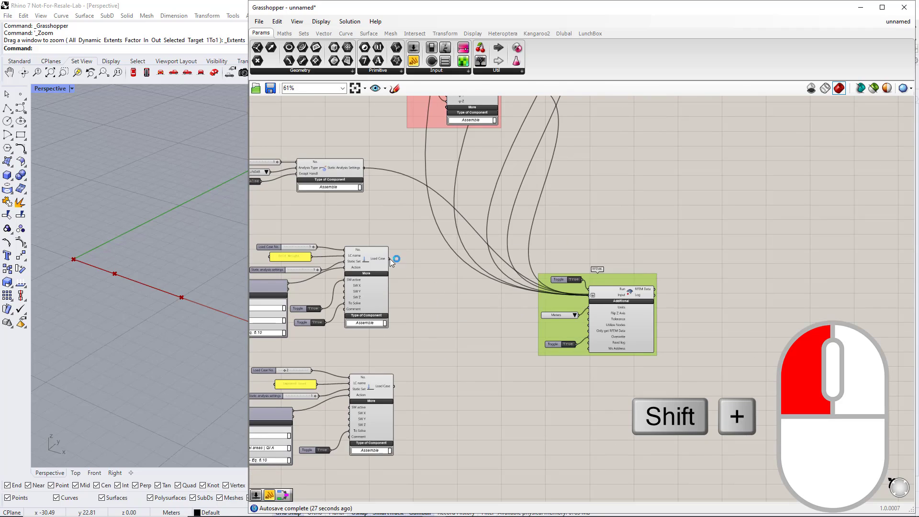
pyautogui.keyDown('shift'); pyautogui.moveTo(390, 258); pyautogui.dragTo(590, 294); pyautogui.keyUp('shift')
pyautogui.keyDown('shift'); pyautogui.moveTo(394, 386); pyautogui.dragTo(588, 316); pyautogui.keyUp('shift')
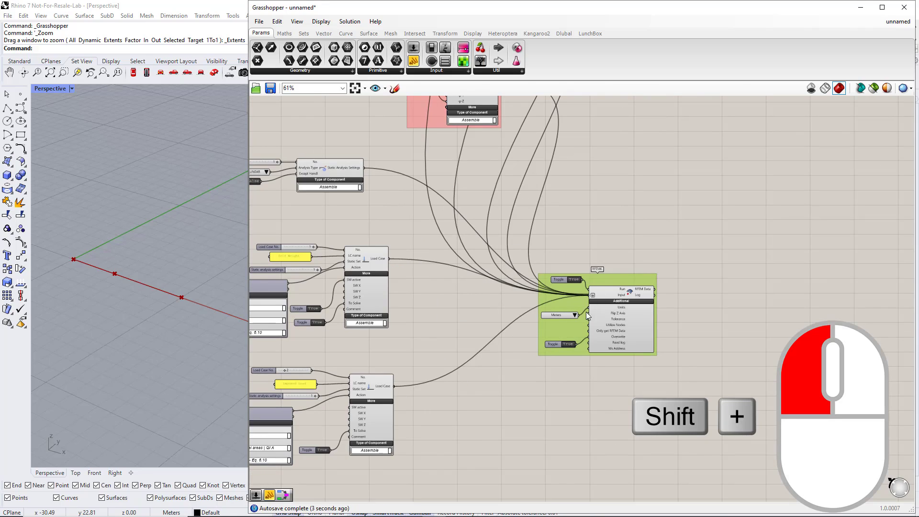
# - Switch the Run toggle of the RFEM6 component to False
pyautogui.scroll(-6, 549, 393)
pyautogui.moveTo(549, 393); pyautogui.dragTo(546, 307, button='right')
pyautogui.scroll(6, 555, 264)
pyautogui.doubleClick(559, 264)
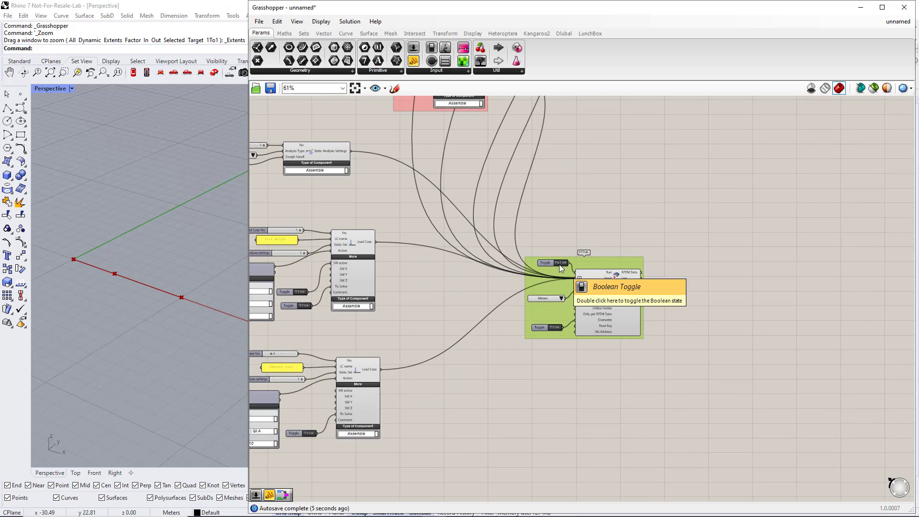
# - Place the Dlubal Design Situation component on the canvas below the Imposed Load case
pyautogui.scroll(-5, 550, 282)
pyautogui.moveTo(502, 355); pyautogui.dragTo(527, 300, button='right')
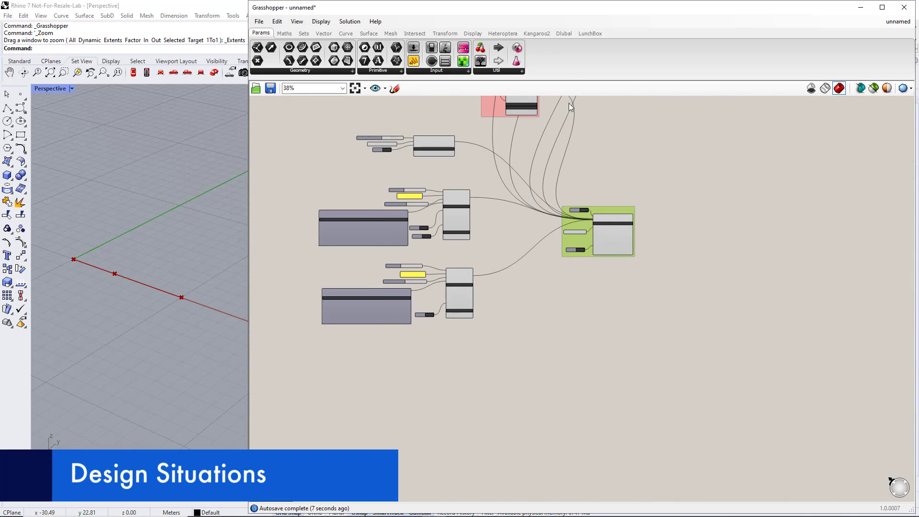
pyautogui.click(564, 33)
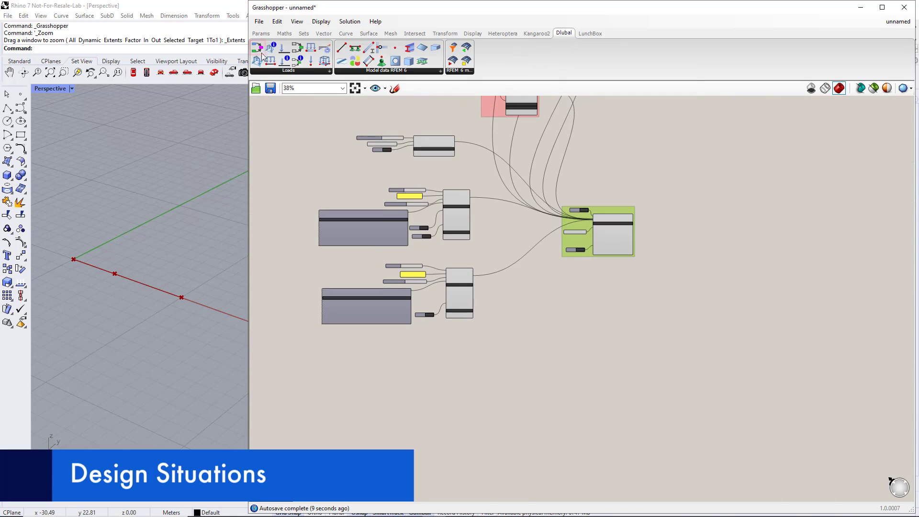
pyautogui.moveTo(260, 50); pyautogui.dragTo(542, 410)
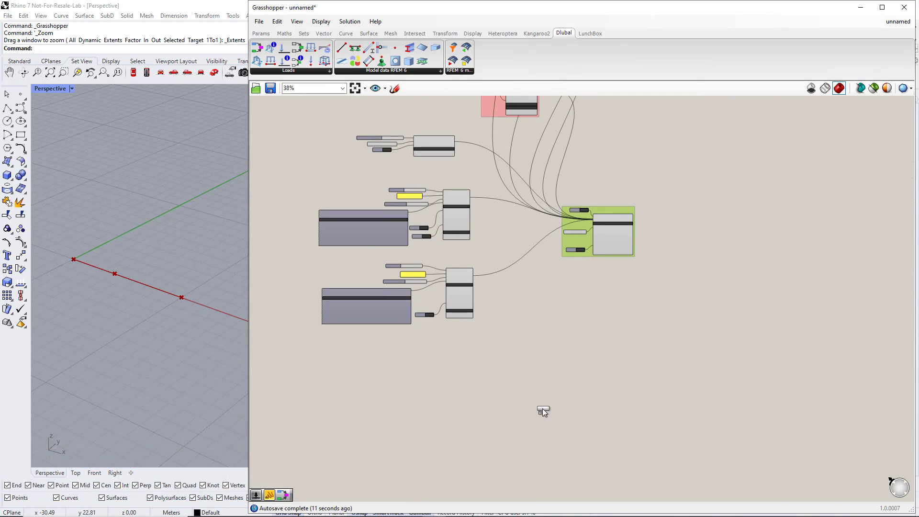
pyautogui.moveTo(494, 368); pyautogui.dragTo(506, 378)
pyautogui.scroll(2, 498, 406)
pyautogui.moveTo(497, 406); pyautogui.dragTo(595, 326, button='right')
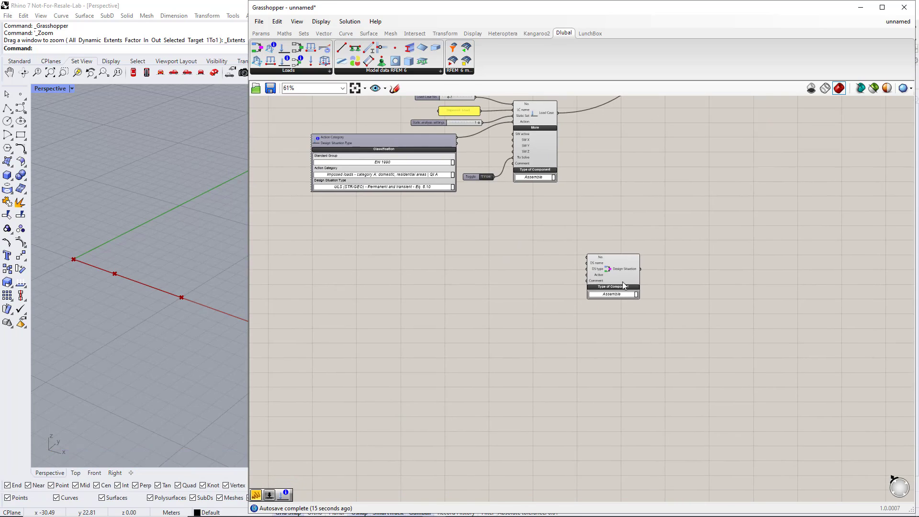
pyautogui.moveTo(618, 271); pyautogui.dragTo(583, 261)
pyautogui.click(509, 308)
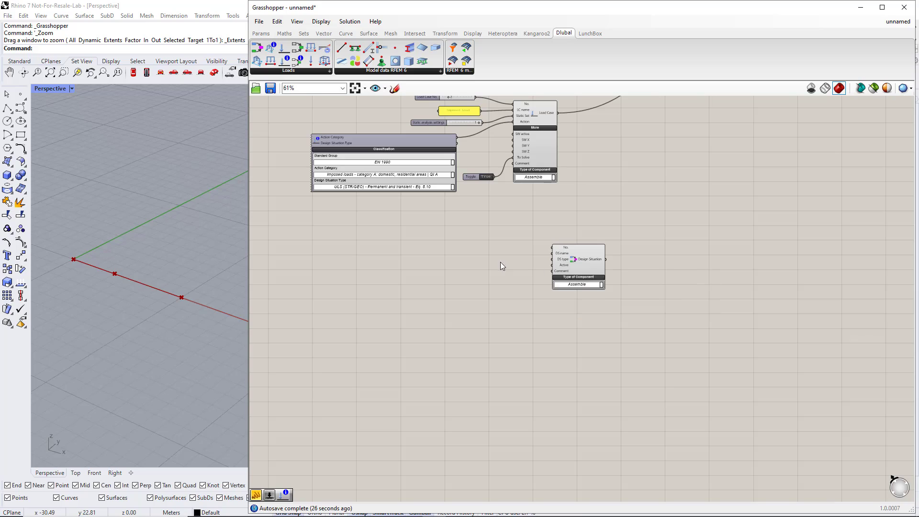
# - Add a number slider with the value 1 and connect it to the Design Situation's No. input
pyautogui.scroll(1, 516, 254)
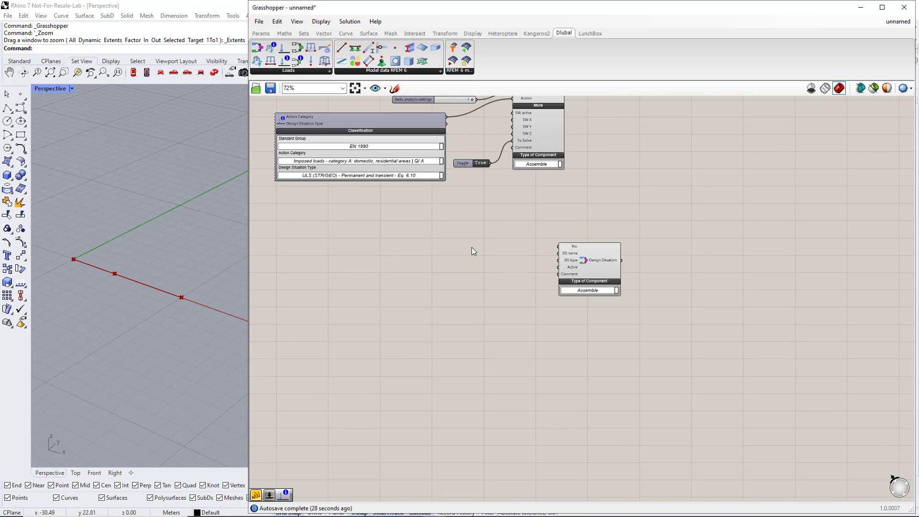
pyautogui.doubleClick(467, 246)
pyautogui.write('slider')
pyautogui.press('Return')
pyautogui.moveTo(495, 246); pyautogui.dragTo(558, 246)
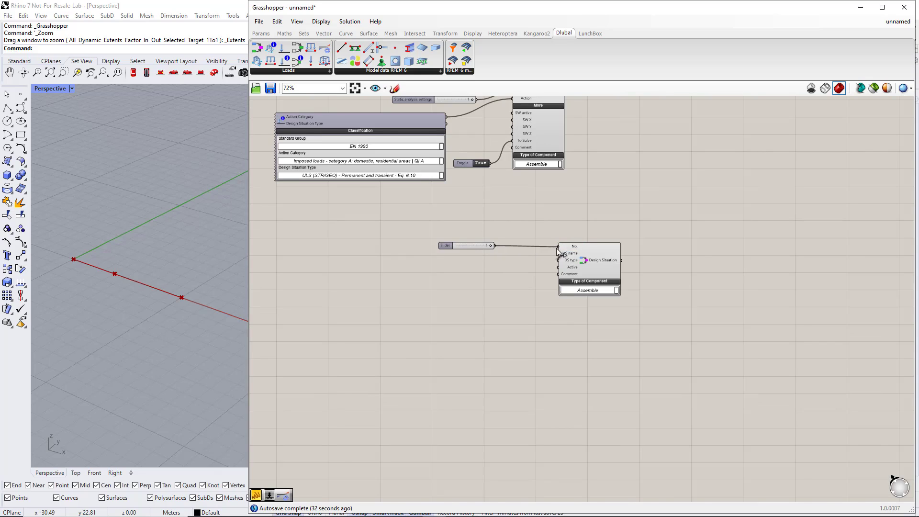
# - Add a text panel reading "ULS", shrink it below the slider, and connect it to the Design Situation's DS name input
pyautogui.click(261, 33)
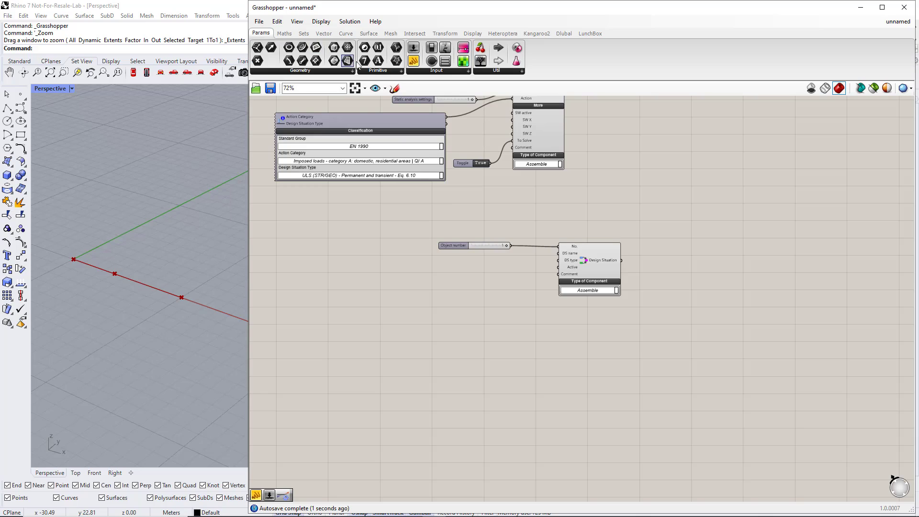
pyautogui.moveTo(413, 61); pyautogui.dragTo(422, 208)
pyautogui.doubleClick(483, 263)
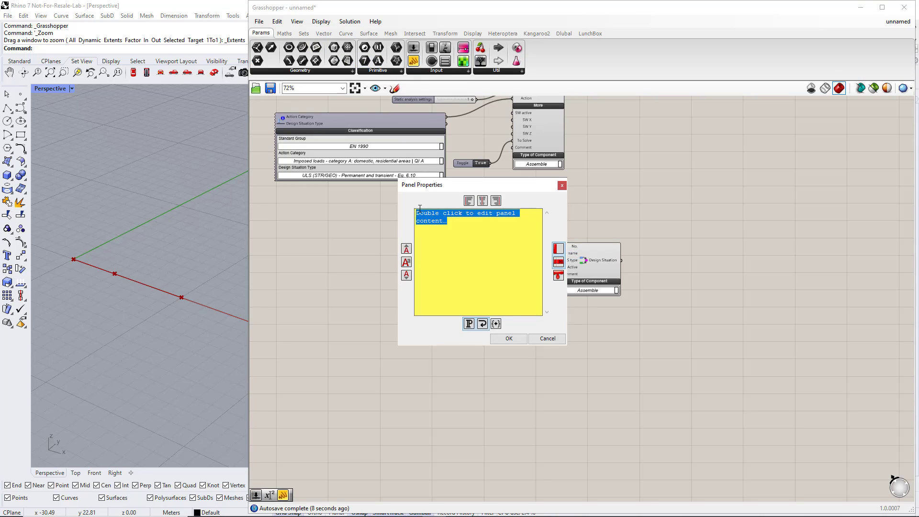
pyautogui.write('ULS')
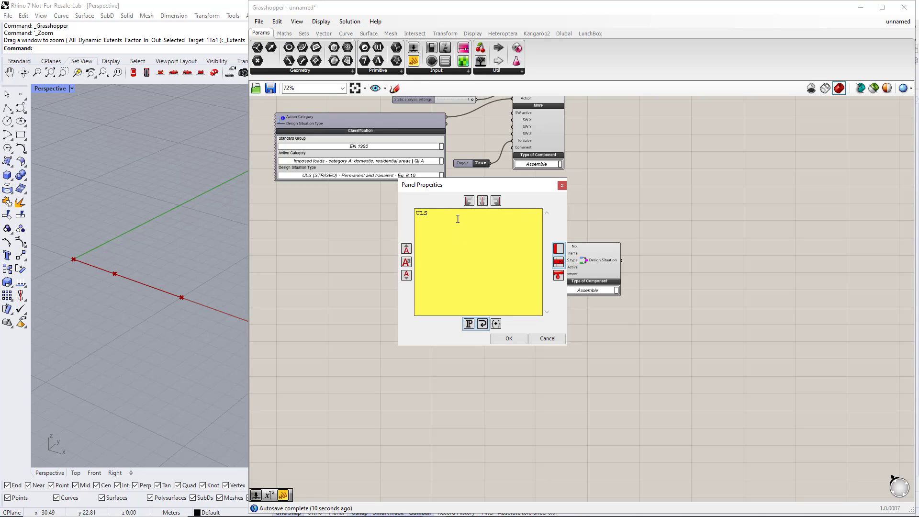
pyautogui.click(509, 338)
pyautogui.scroll(3, 520, 256)
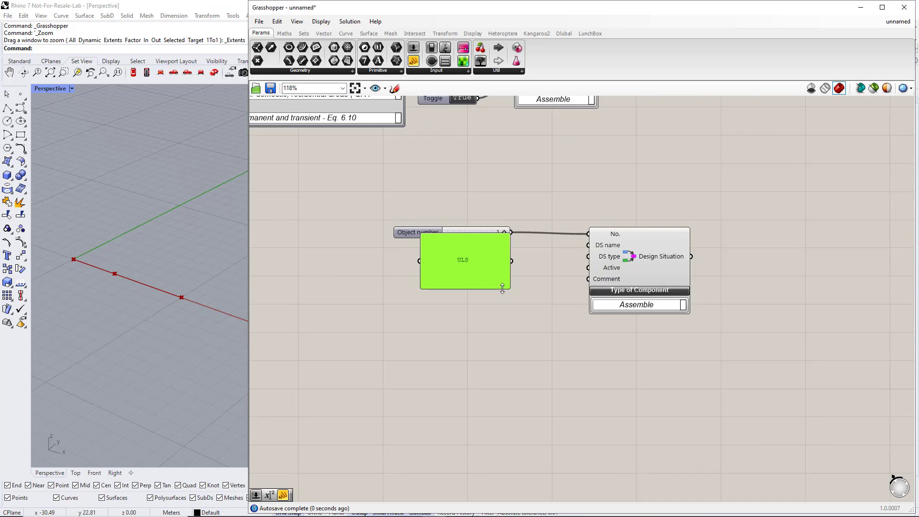
pyautogui.moveTo(509, 289)
pyautogui.mouseDown()
pyautogui.moveTo(496, 262)
pyautogui.moveTo(588, 246)
pyautogui.mouseUp()
pyautogui.moveTo(494, 261); pyautogui.dragTo(494, 255)
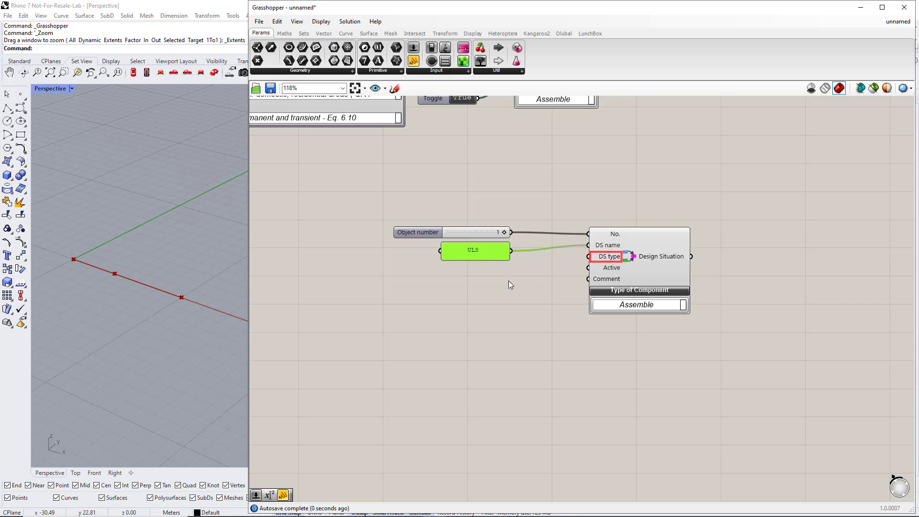
# - Place a Load Case Classification component below the ULS design situation's inputs and set its standard group to EN 1990
pyautogui.click(508, 282)
pyautogui.click(564, 33)
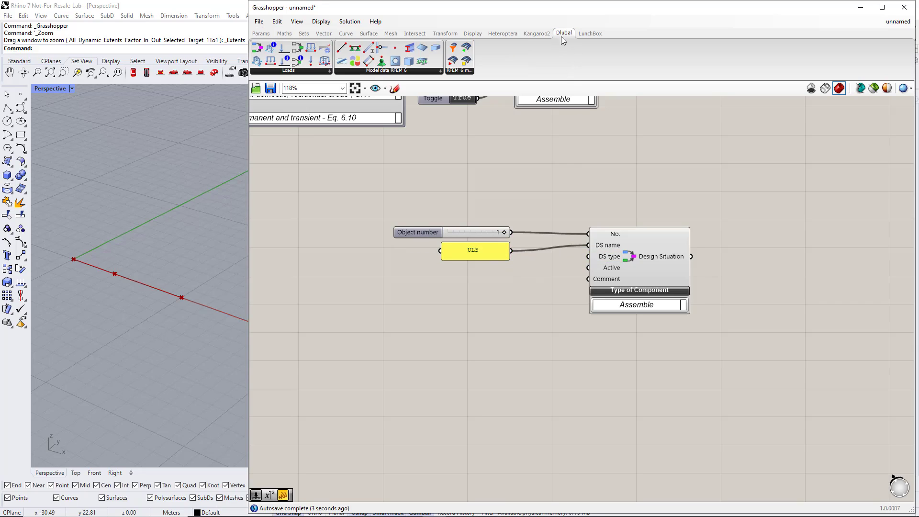
pyautogui.moveTo(282, 61); pyautogui.dragTo(377, 315)
pyautogui.moveTo(421, 337); pyautogui.dragTo(520, 269, button='right')
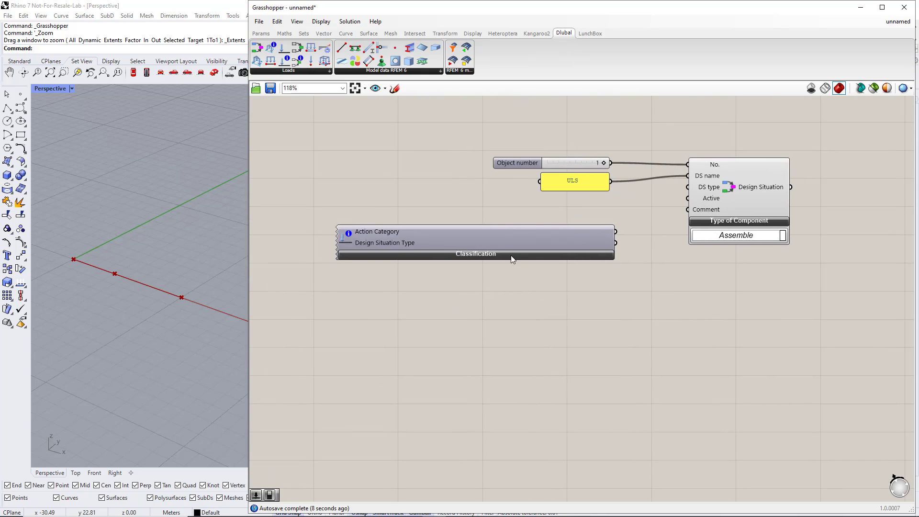
pyautogui.click(510, 254)
pyautogui.click(607, 282)
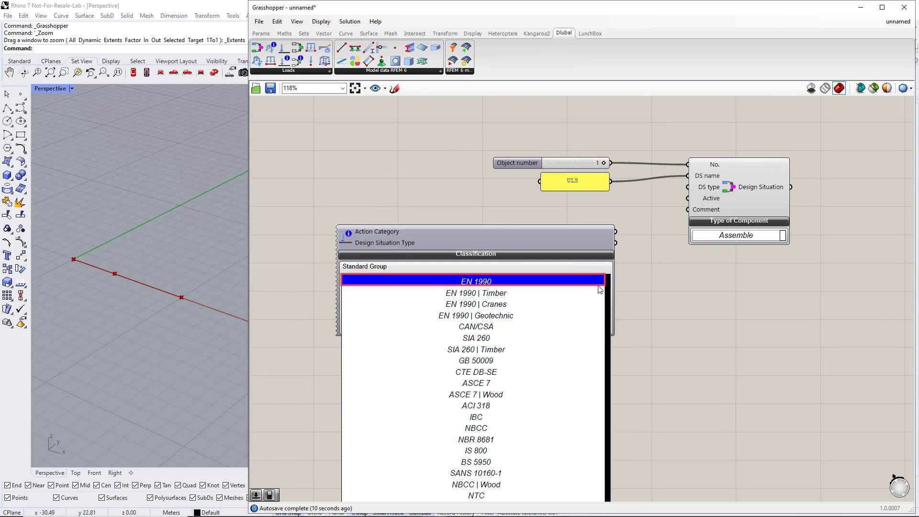
pyautogui.click(567, 283)
# - Set the new classification's design situation type to "ULS (STR/GEO) - Permanent and transient - Eq. 6.10"
pyautogui.moveTo(584, 305); pyautogui.dragTo(586, 239, button='right')
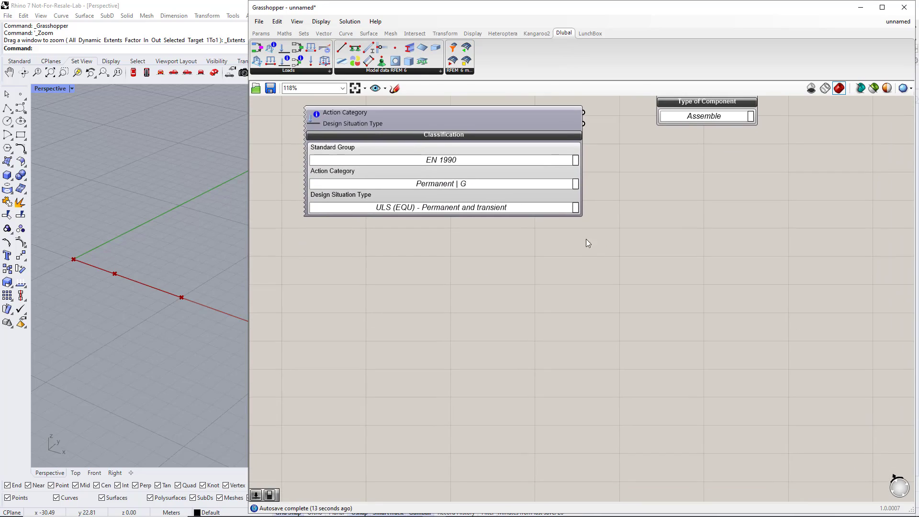
pyautogui.click(574, 187)
pyautogui.click(578, 199)
pyautogui.click(575, 207)
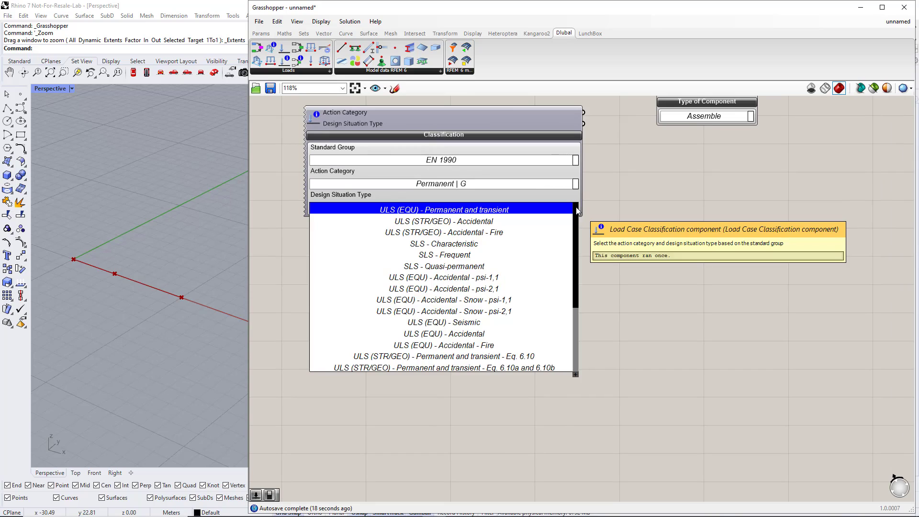
pyautogui.click(524, 356)
# - Connect the classification's Design Situation Type output to the DS type input and place the classification directly below the ULS panel
pyautogui.scroll(-2, 522, 354)
pyautogui.moveTo(600, 277); pyautogui.dragTo(513, 376, button='right')
pyautogui.scroll(1, 513, 305)
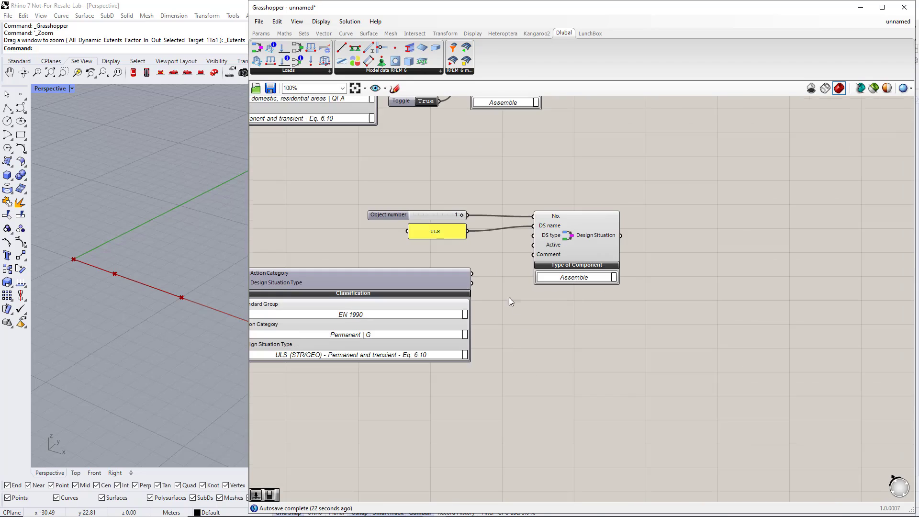
pyautogui.moveTo(472, 284); pyautogui.dragTo(527, 241)
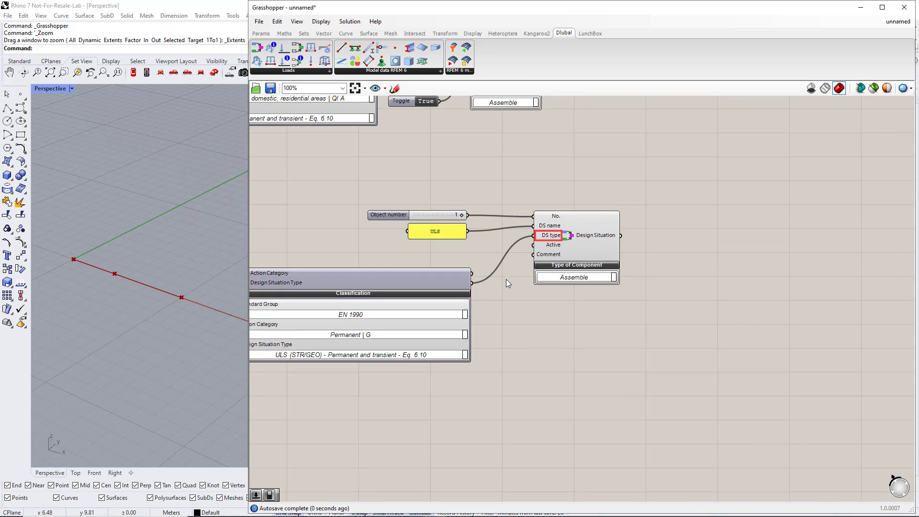
pyautogui.moveTo(450, 276); pyautogui.dragTo(478, 255)
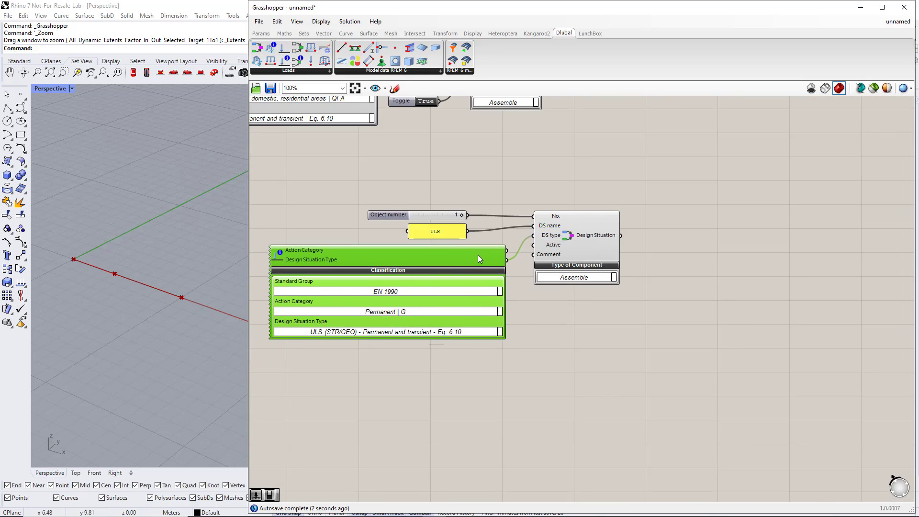
pyautogui.click(442, 347)
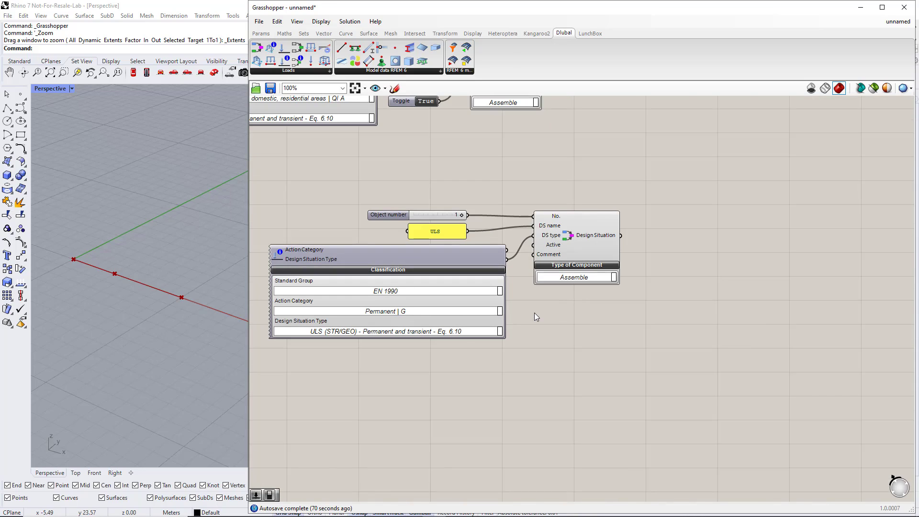
# - Duplicate the complete ULS design situation with its slider, panel and classification component, placing the copy below the original
pyautogui.scroll(-2, 534, 312)
pyautogui.moveTo(604, 404); pyautogui.dragTo(319, 246)
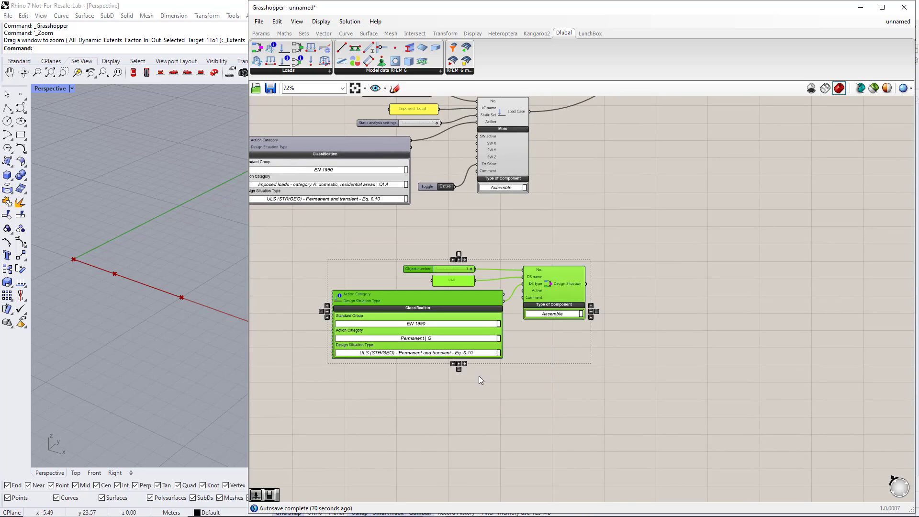
pyautogui.moveTo(497, 378); pyautogui.dragTo(533, 320, button='right')
pyautogui.moveTo(589, 232); pyautogui.dragTo(518, 345)
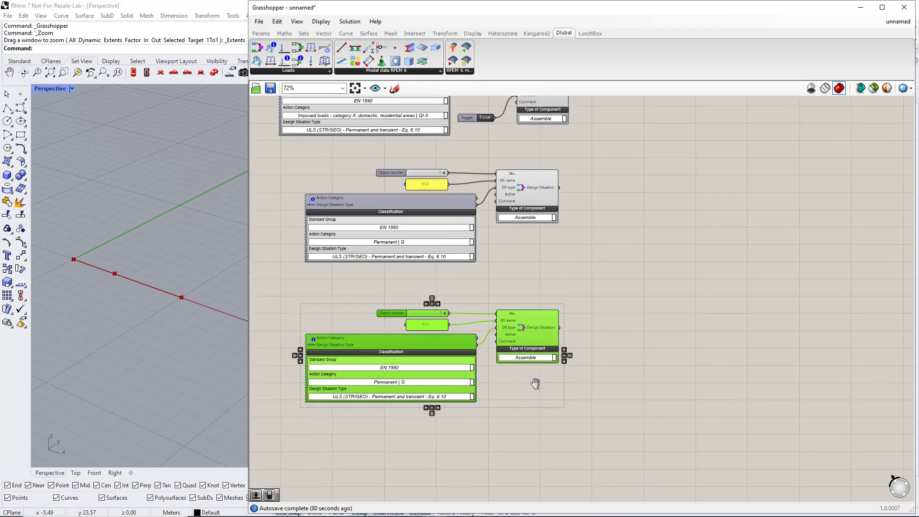
pyautogui.moveTo(535, 383); pyautogui.dragTo(548, 348, button='right')
pyautogui.click(549, 348)
# - Replace the copied object number slider with a slider of value 2 connected to the copied Design Situation's No. input
pyautogui.scroll(3, 489, 284)
pyautogui.click(404, 220)
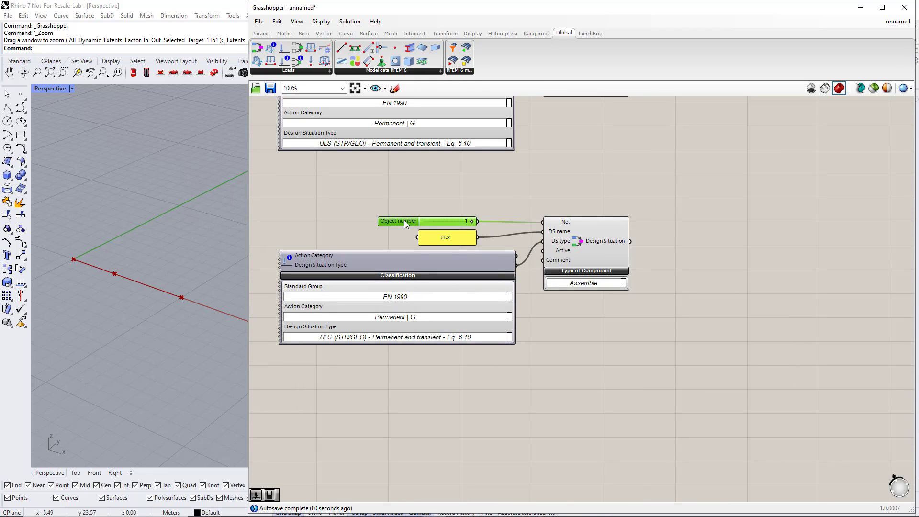
pyautogui.press('Delete')
pyautogui.doubleClick(447, 211)
pyautogui.write('2')
pyautogui.press('Return')
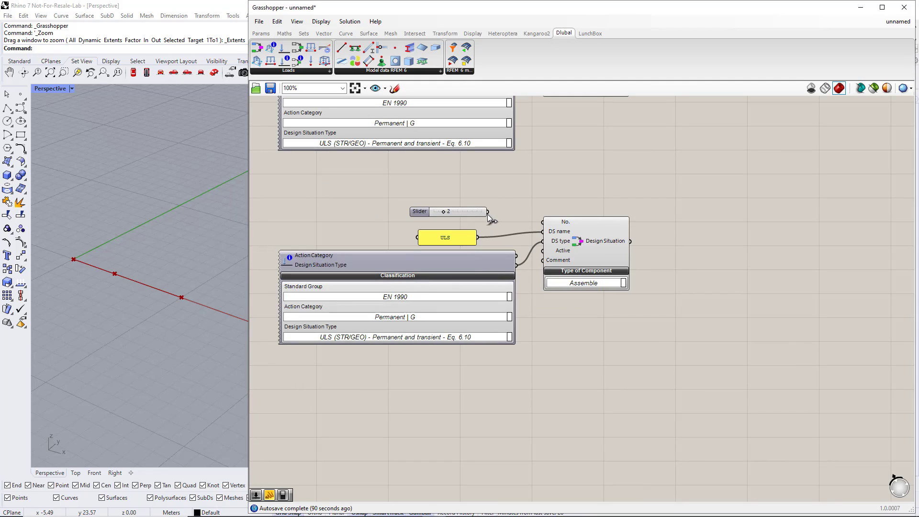
pyautogui.moveTo(488, 212); pyautogui.dragTo(542, 221)
# - Change the name text in the copied design situation's panel to "SLS"
pyautogui.click(449, 239)
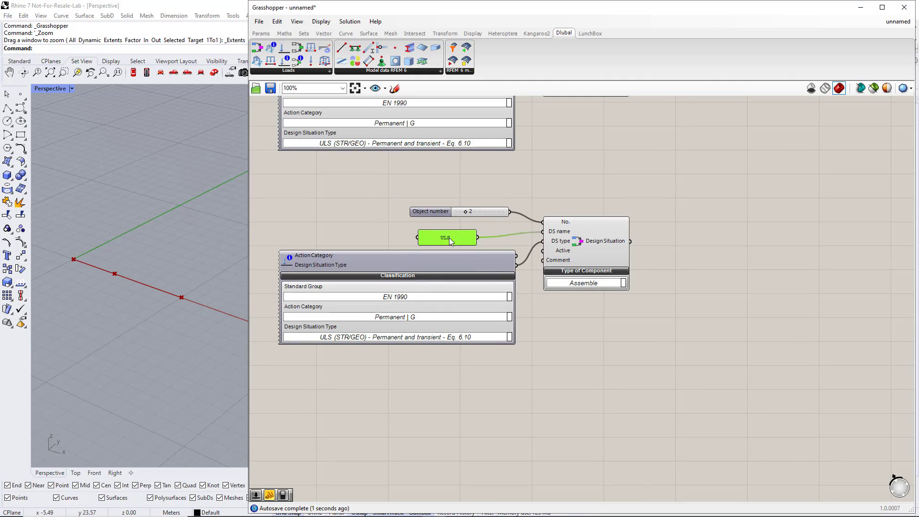
pyautogui.doubleClick(449, 237)
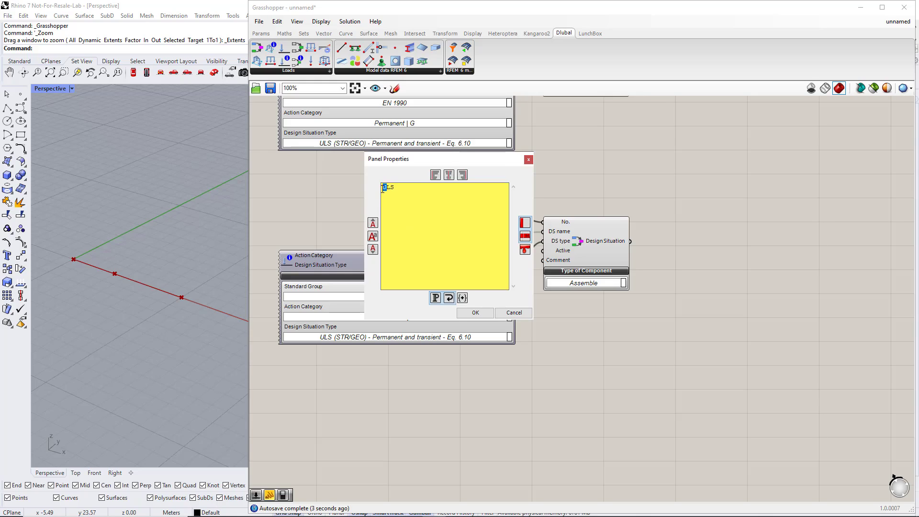
pyautogui.write('S')
pyautogui.click(475, 312)
# - Set the design situation type of the SLS classification to "SLS - Characteristic"
pyautogui.moveTo(495, 367); pyautogui.dragTo(519, 267, button='right')
pyautogui.click(526, 241)
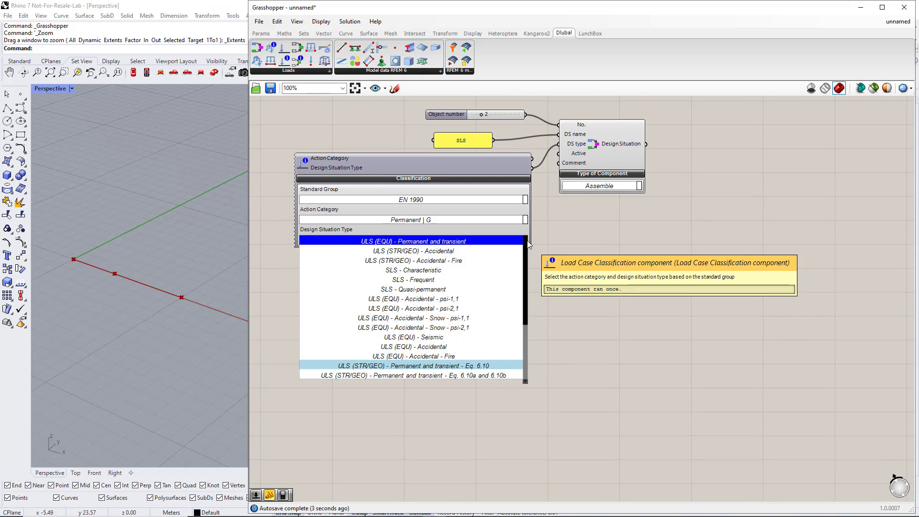
pyautogui.click(455, 272)
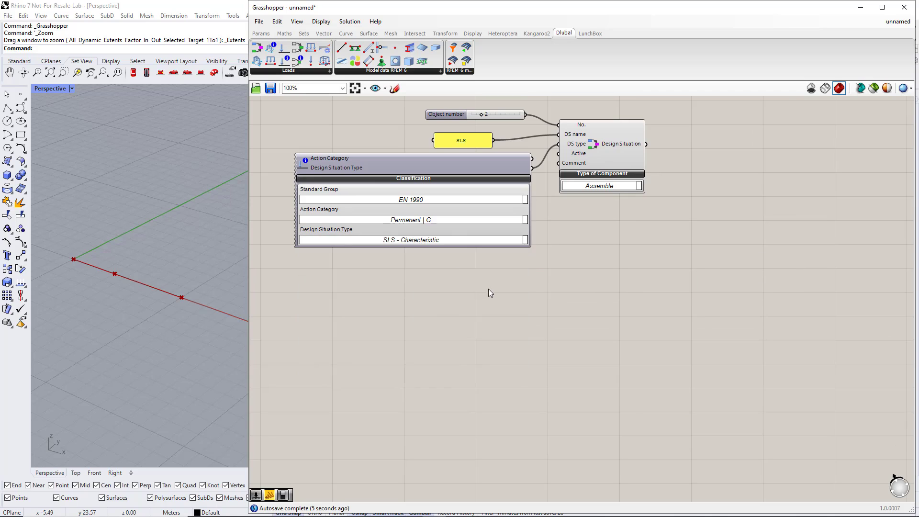
# - Move the RFEM6 component group down beside the design situations and add both Design Situation outputs to its data input
pyautogui.scroll(-5, 610, 288)
pyautogui.moveTo(597, 172); pyautogui.dragTo(589, 343)
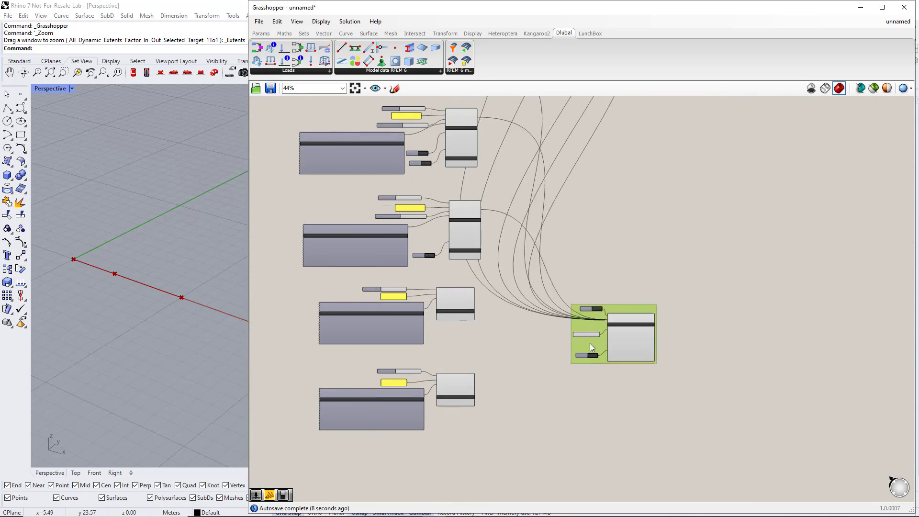
pyautogui.scroll(3, 510, 363)
pyautogui.keyDown('shift'); pyautogui.moveTo(442, 235); pyautogui.dragTo(666, 286); pyautogui.keyUp('shift')
pyautogui.keyDown('shift'); pyautogui.moveTo(442, 401); pyautogui.dragTo(668, 286); pyautogui.keyUp('shift')
pyautogui.click(653, 363)
pyautogui.scroll(-3, 653, 363)
pyautogui.scroll(-2, 613, 315)
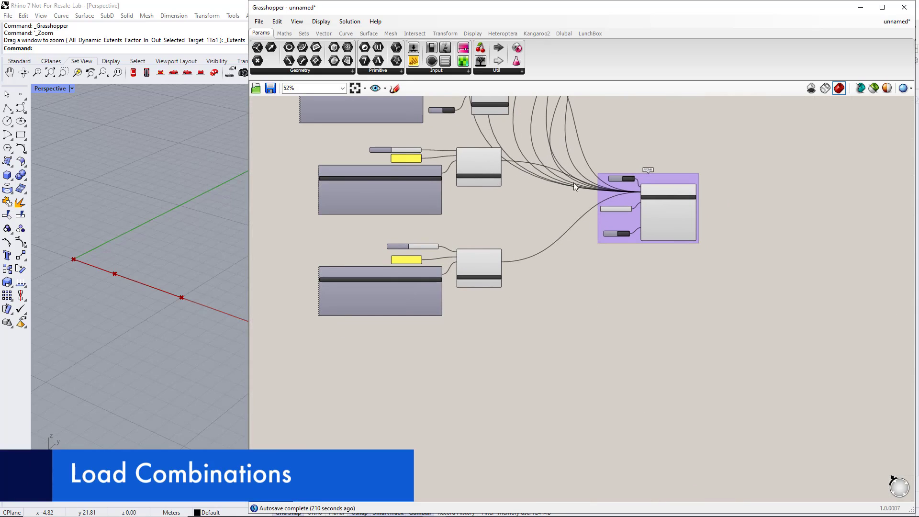
# - Place a Load Combination component below the RFEM6 group and a Load Combination Items component to its left
pyautogui.click(564, 35)
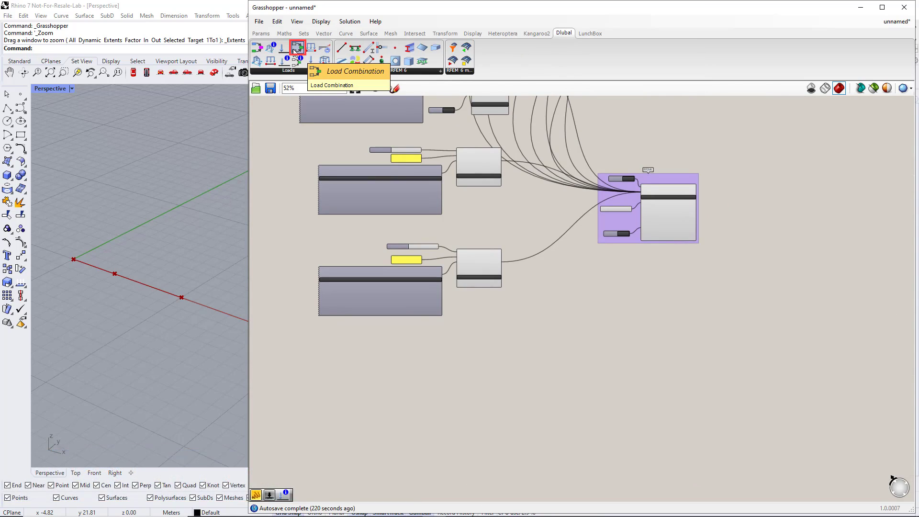
pyautogui.moveTo(295, 50); pyautogui.dragTo(698, 393)
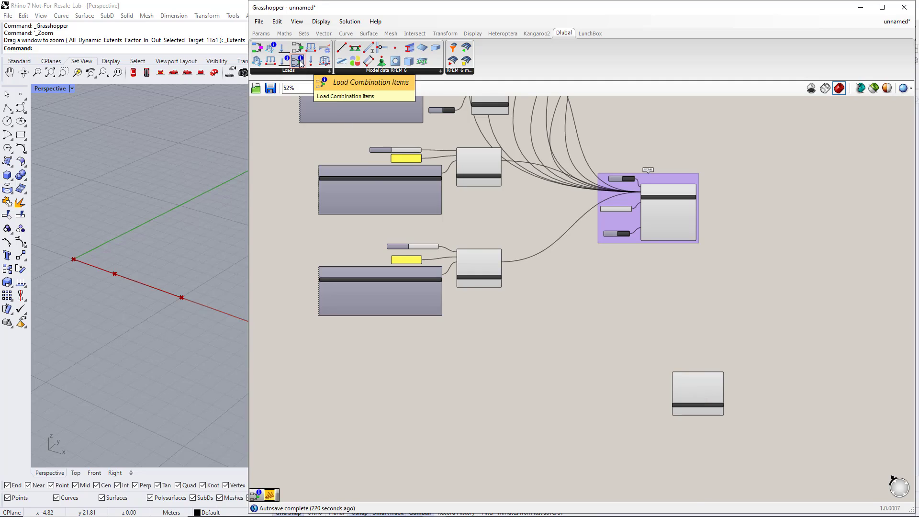
pyautogui.moveTo(301, 64); pyautogui.dragTo(552, 328)
pyautogui.moveTo(584, 393); pyautogui.dragTo(576, 395)
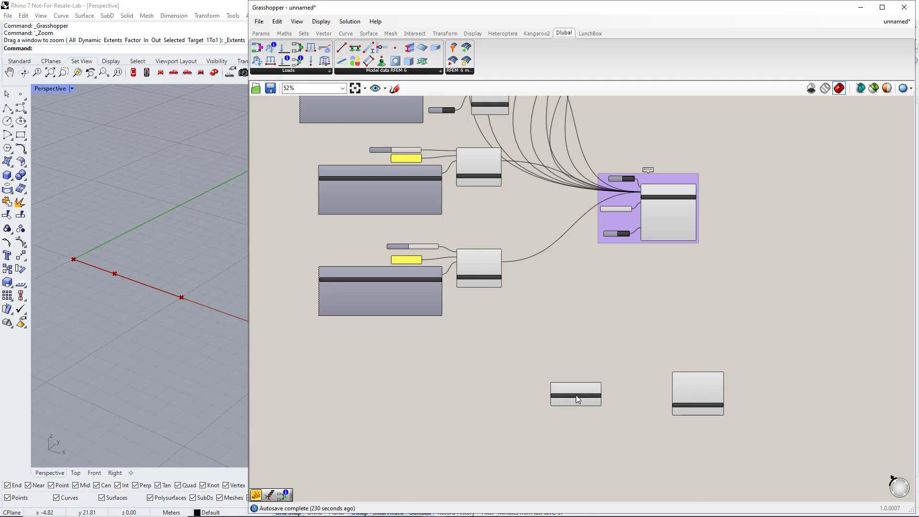
pyautogui.scroll(3, 576, 394)
pyautogui.moveTo(512, 401); pyautogui.dragTo(577, 335, button='right')
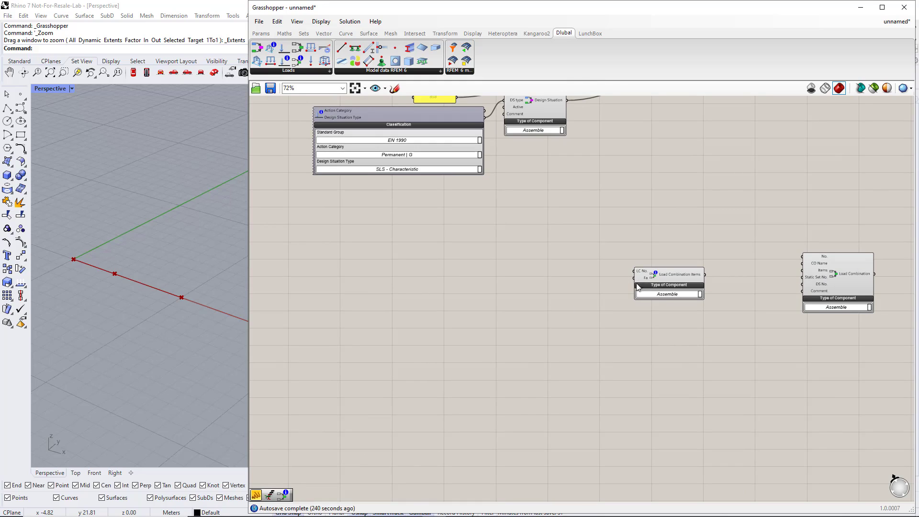
# - Add a panel left of Load Combination Items, make it treat each line as a separate item, and enter 1
pyautogui.click(261, 33)
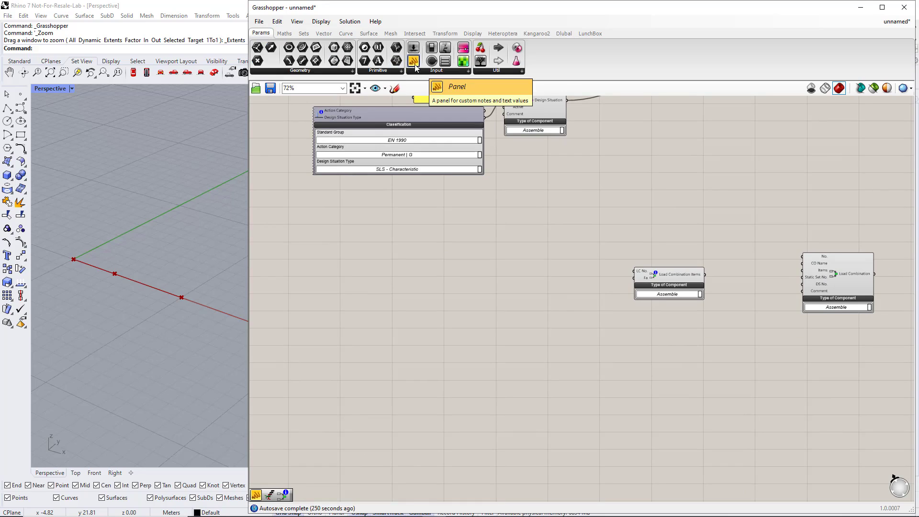
pyautogui.moveTo(414, 61); pyautogui.dragTo(446, 241)
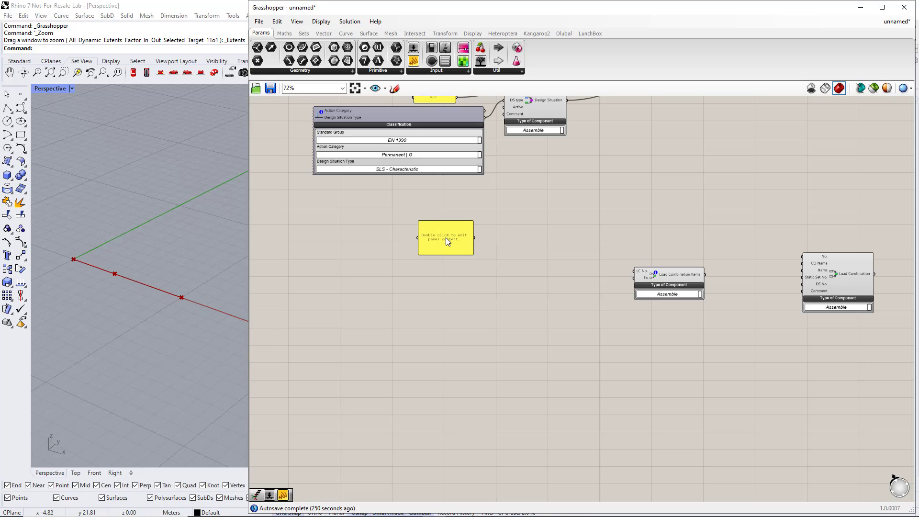
pyautogui.rightClick(445, 237)
pyautogui.click(472, 269)
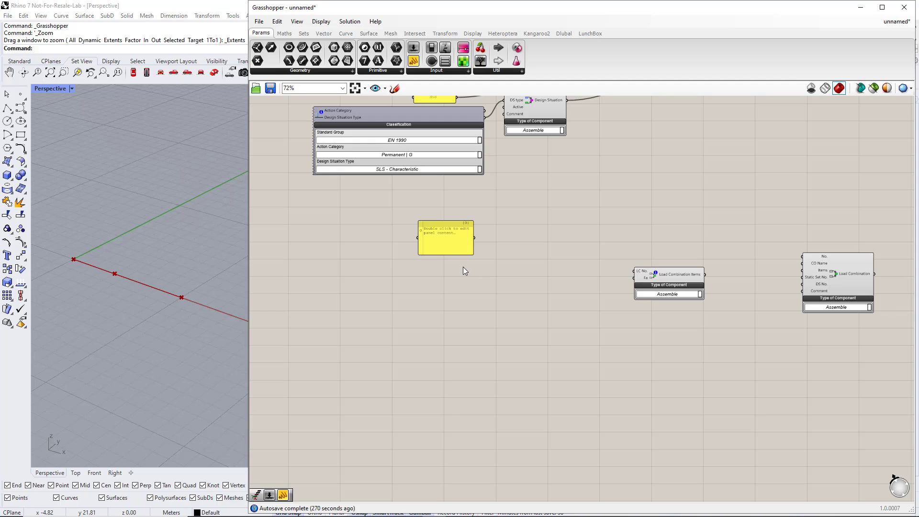
pyautogui.doubleClick(448, 241)
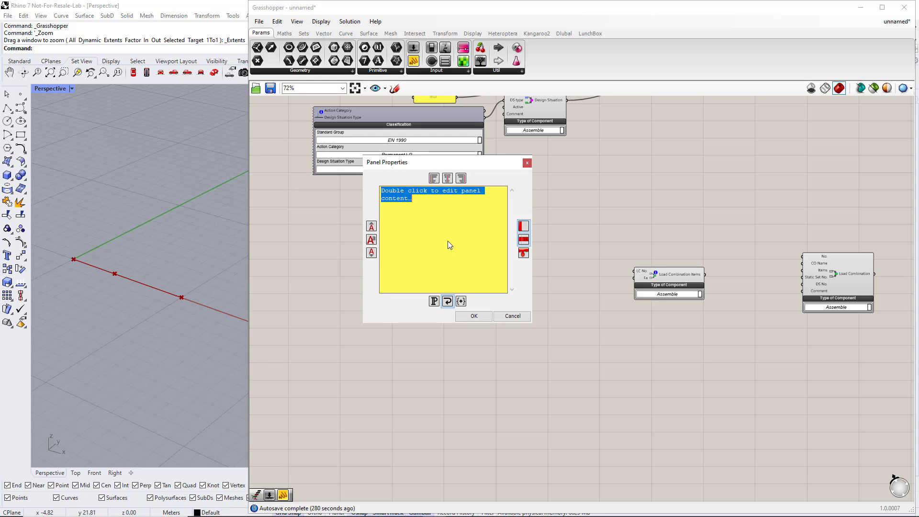
pyautogui.write('1')
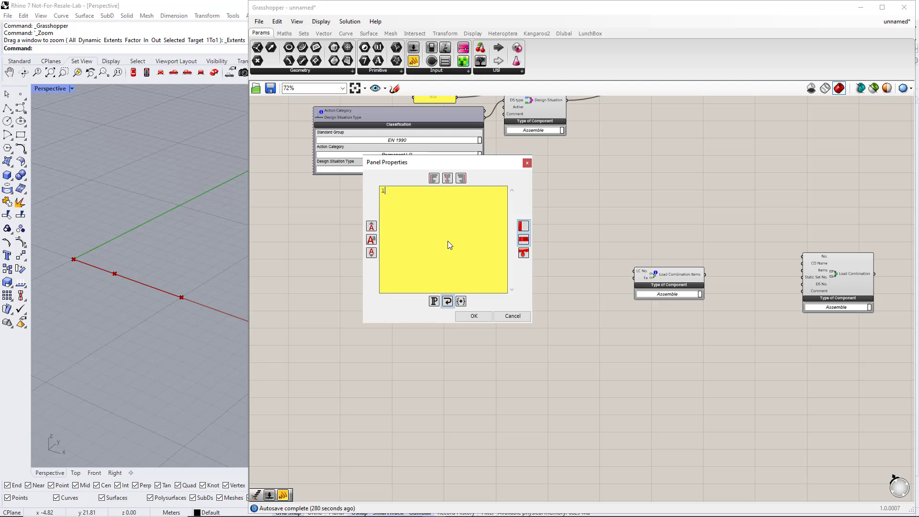
pyautogui.click(473, 316)
# - Duplicate the panel below the original and enter the values 1 and 2 on separate lines in the copy
pyautogui.keyDown('alt'); pyautogui.moveTo(457, 252); pyautogui.dragTo(461, 302); pyautogui.keyUp('alt')
pyautogui.doubleClick(459, 302)
pyautogui.click(416, 260)
pyautogui.press('Return')
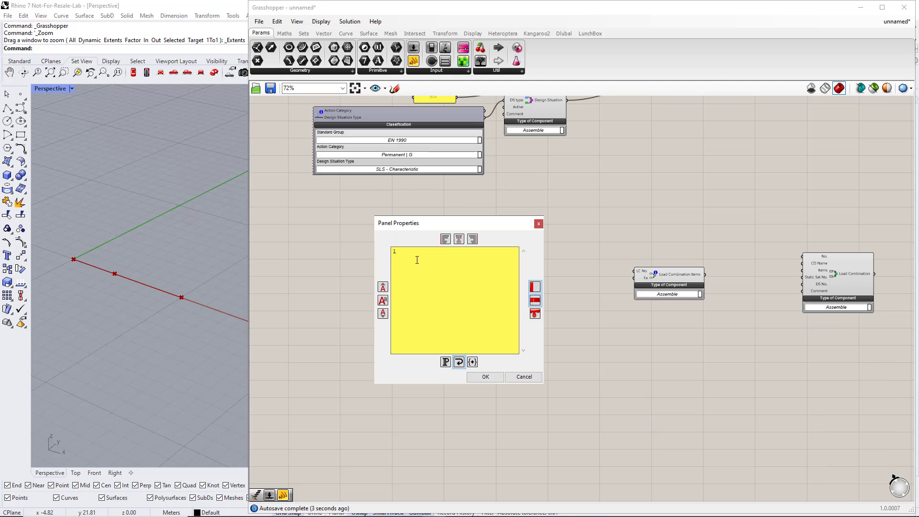
pyautogui.write('2')
pyautogui.click(484, 376)
pyautogui.click(456, 298)
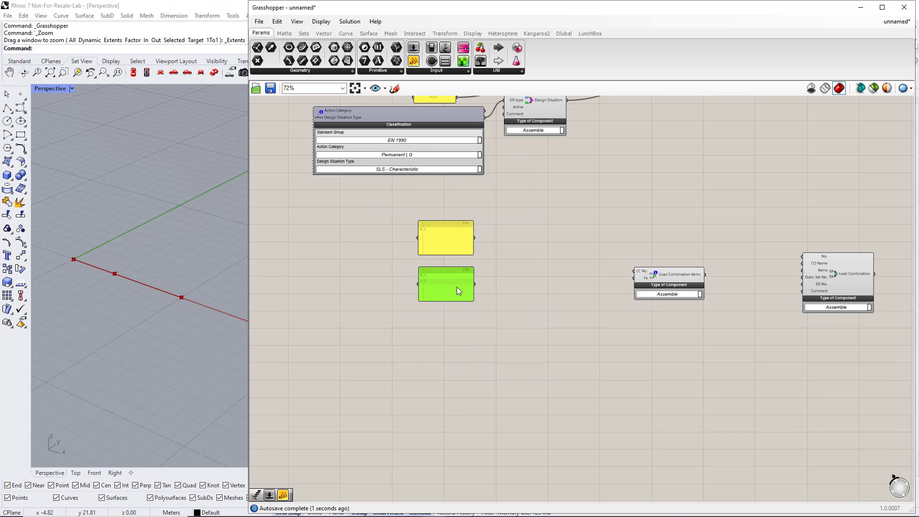
# - Add a Scribble label reading "ULS Combos" beside the two load case number panels
pyautogui.scroll(2, 454, 291)
pyautogui.moveTo(432, 336); pyautogui.dragTo(483, 336, button='right')
pyautogui.click(424, 301)
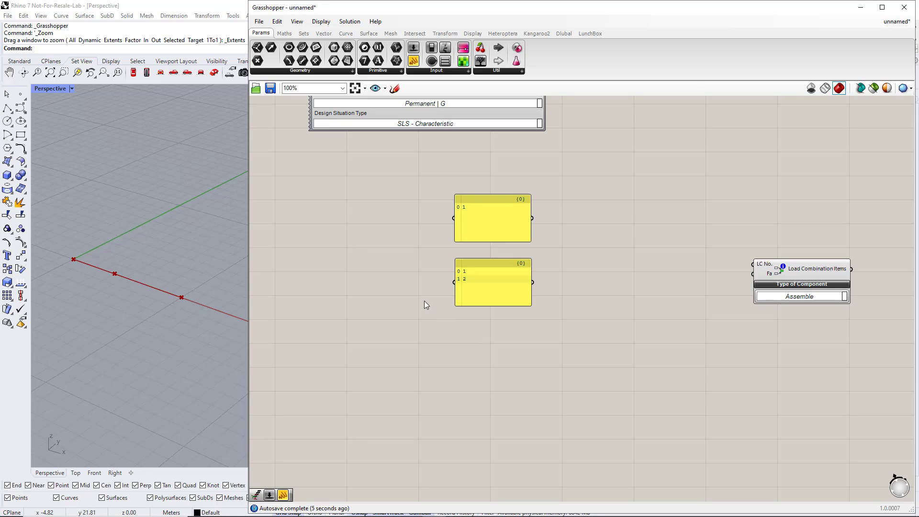
pyautogui.click(505, 71)
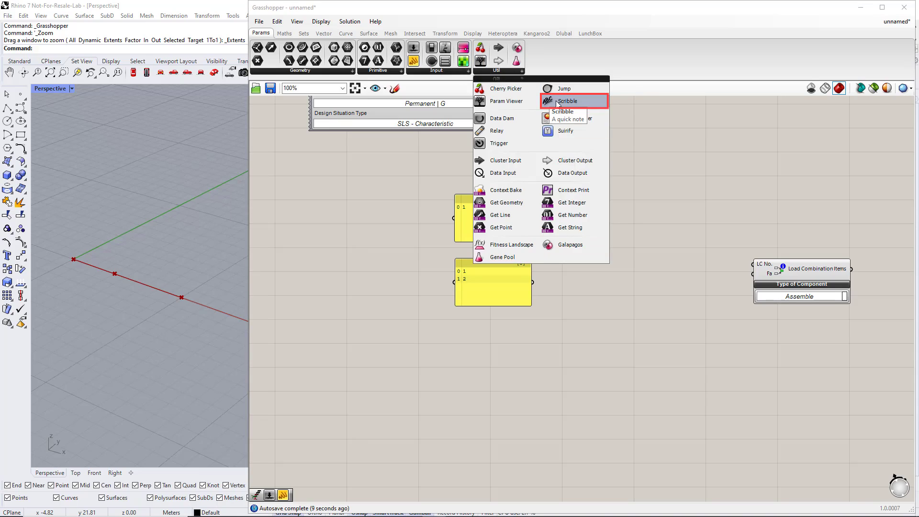
pyautogui.moveTo(567, 101); pyautogui.dragTo(478, 231)
pyautogui.moveTo(390, 255); pyautogui.dragTo(391, 255)
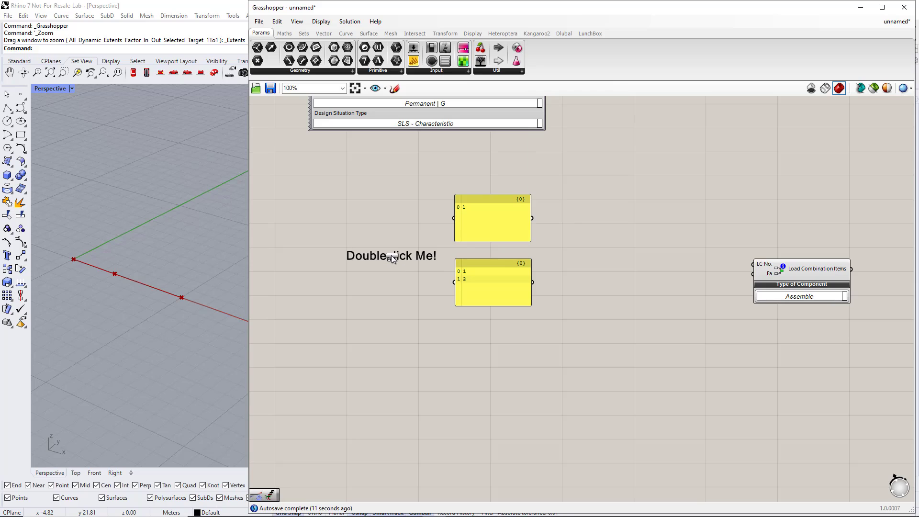
pyautogui.doubleClick(391, 255)
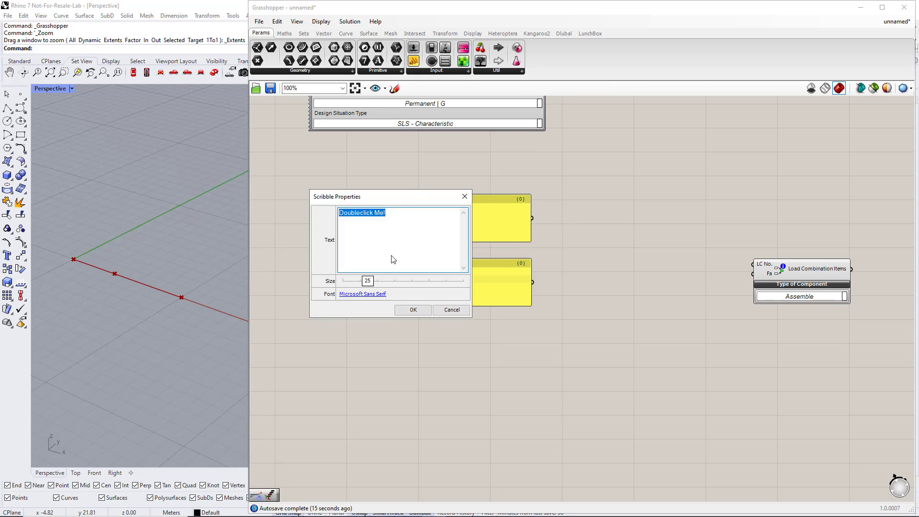
pyautogui.write('ULS')
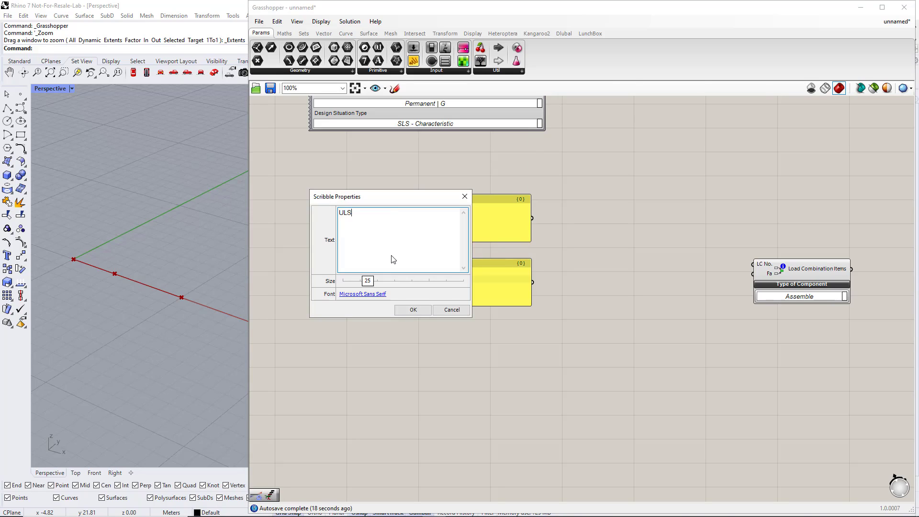
pyautogui.write(' Combos')
pyautogui.click(412, 311)
# - Group the ULS Combos label with its two panels
pyautogui.moveTo(547, 344)
pyautogui.mouseDown()
pyautogui.moveTo(319, 195)
pyautogui.moveTo(306, 174)
pyautogui.mouseUp()
pyautogui.hotkey('ctrl', 'g')
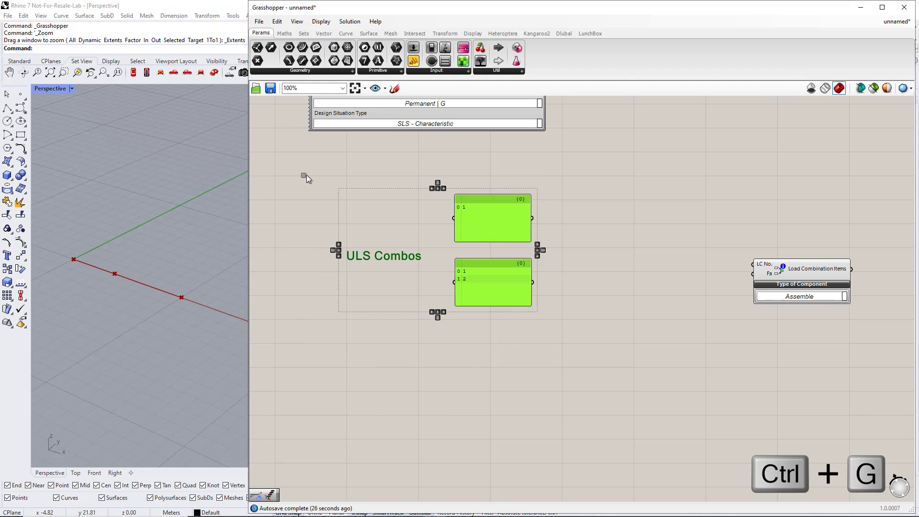
pyautogui.click(519, 361)
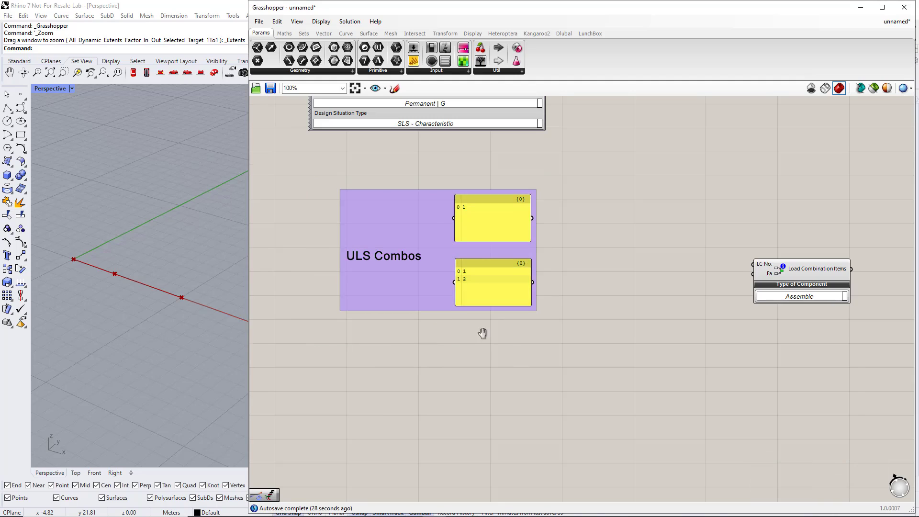
# - Duplicate the ULS Combos label and panels directly below the original and group the copies
pyautogui.moveTo(436, 286); pyautogui.dragTo(424, 186, button='right')
pyautogui.keyDown('alt'); pyautogui.moveTo(418, 200); pyautogui.dragTo(420, 337); pyautogui.keyUp('alt')
pyautogui.moveTo(305, 418); pyautogui.dragTo(575, 229)
pyautogui.hotkey('ctrl', 'g')
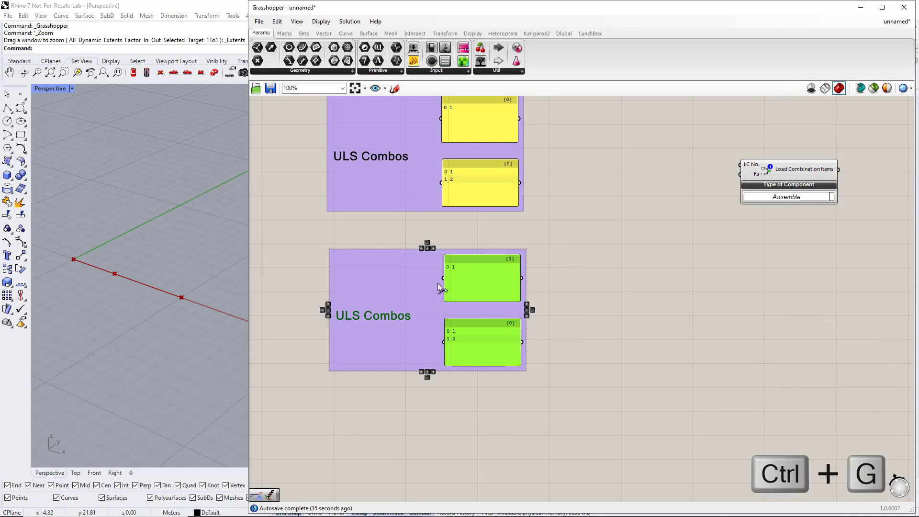
# - Change the copied group's label text to "SLS Combos"
pyautogui.doubleClick(388, 318)
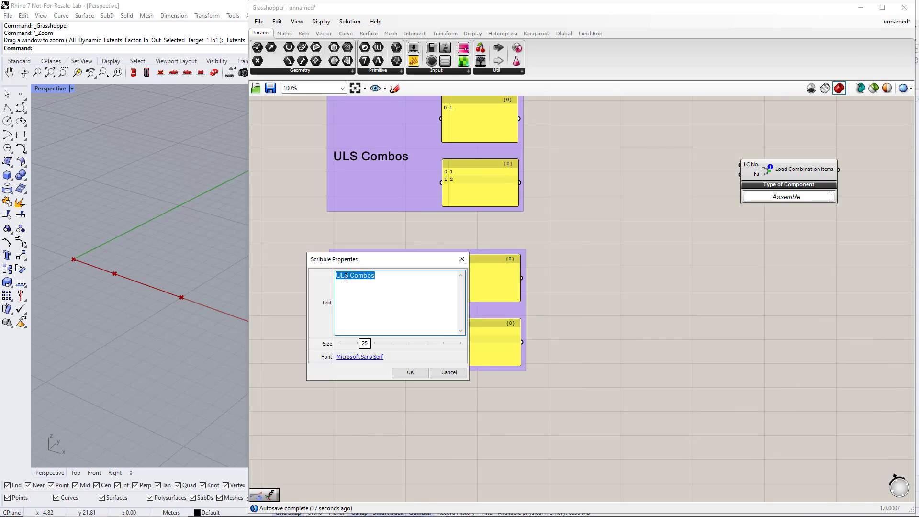
pyautogui.moveTo(341, 277); pyautogui.dragTo(337, 284)
pyautogui.write('S')
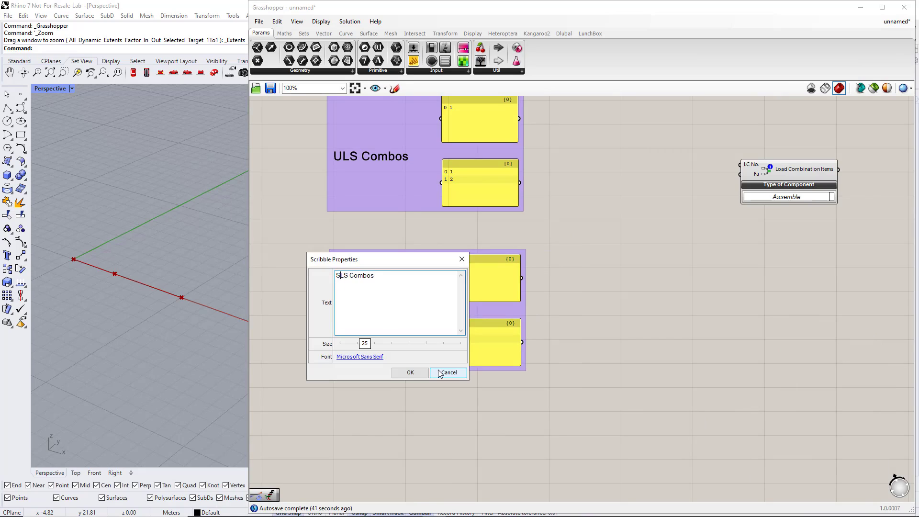
pyautogui.click(410, 373)
# - Duplicate the labels and panels of both the ULS and SLS Combos groups below the originals
pyautogui.scroll(-4, 407, 372)
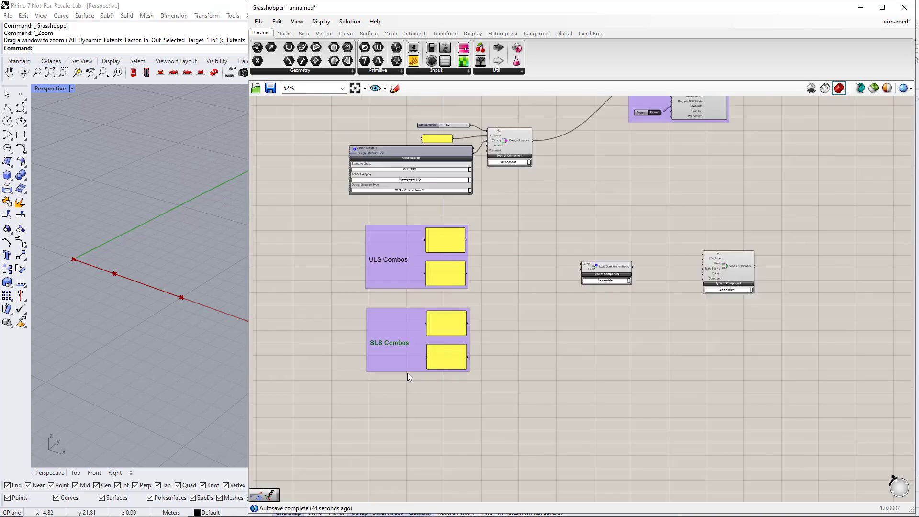
pyautogui.click(444, 364)
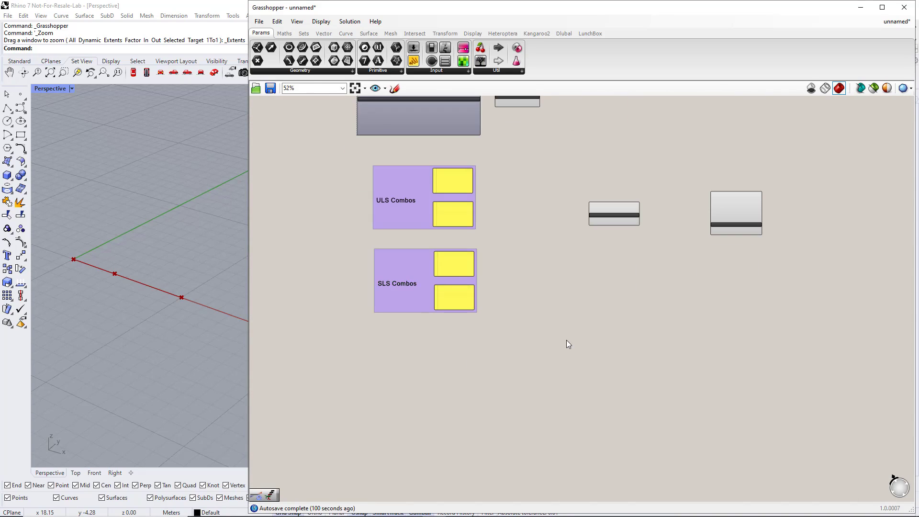
pyautogui.keyDown('alt'); pyautogui.moveTo(420, 193); pyautogui.dragTo(423, 375); pyautogui.keyUp('alt')
pyautogui.moveTo(464, 395); pyautogui.dragTo(448, 323, button='right')
pyautogui.scroll(3, 448, 323)
pyautogui.click(315, 253)
# - Enter 1.35 in the copied ULS set's first panel, and 1.35 and 1.5 on separate lines in its second panel
pyautogui.doubleClick(427, 276)
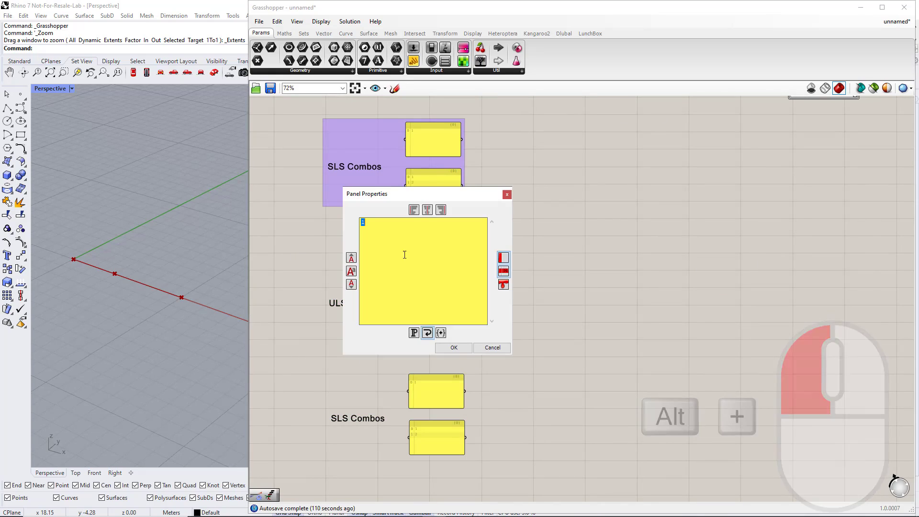
pyautogui.write('1')
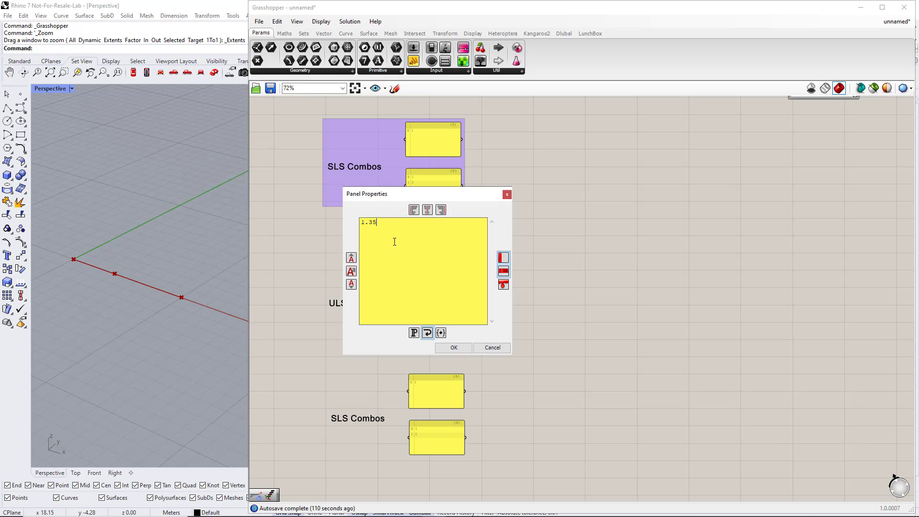
pyautogui.click(453, 347)
pyautogui.doubleClick(431, 332)
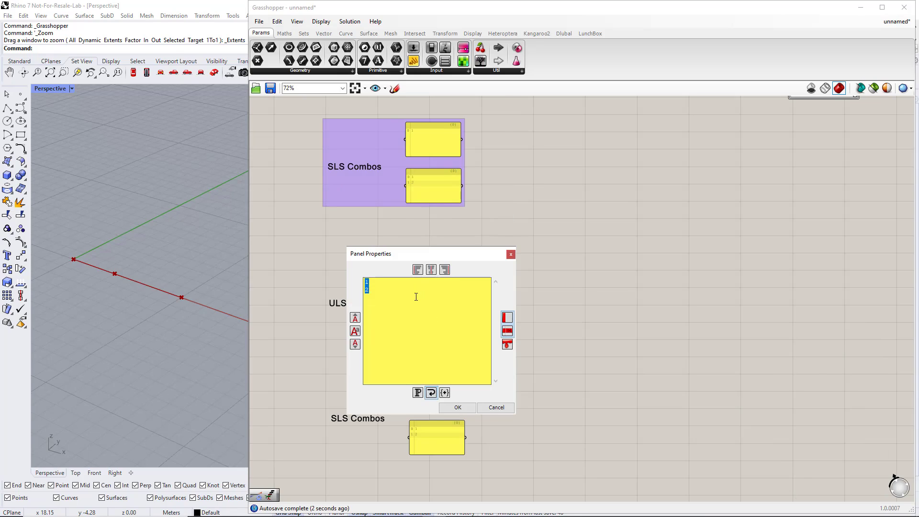
pyautogui.write('1.35')
pyautogui.press('Return')
pyautogui.write('1.5')
pyautogui.click(468, 407)
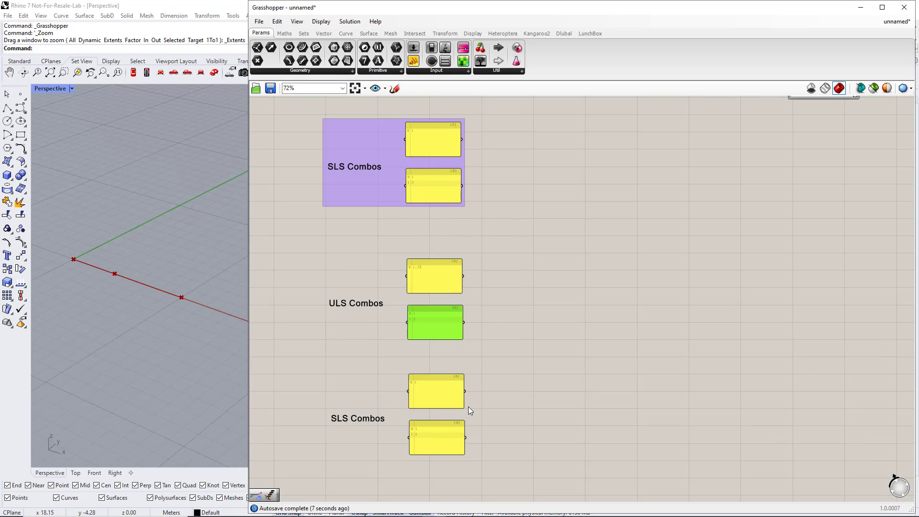
# - Keep the factor 1 in the copied SLS set's first panel and set both lines of its second panel to 1
pyautogui.scroll(2, 435, 335)
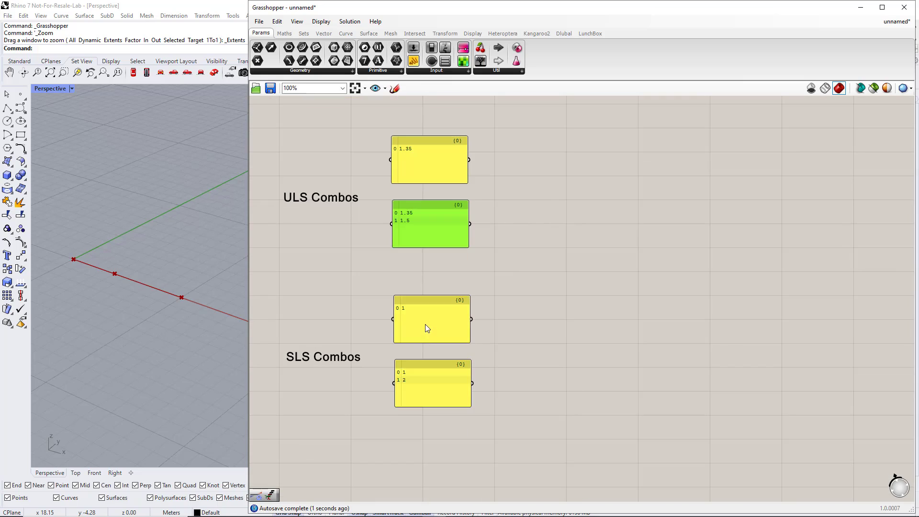
pyautogui.doubleClick(425, 324)
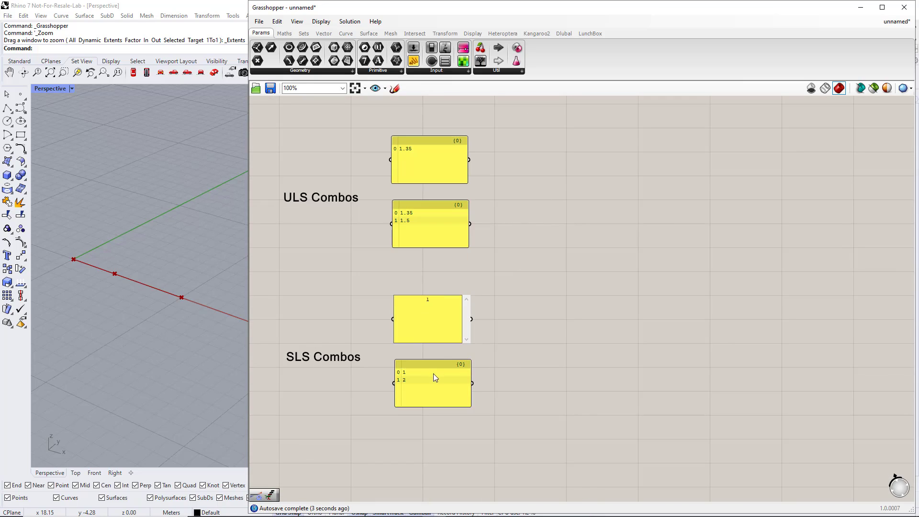
pyautogui.click(498, 367)
pyautogui.doubleClick(421, 378)
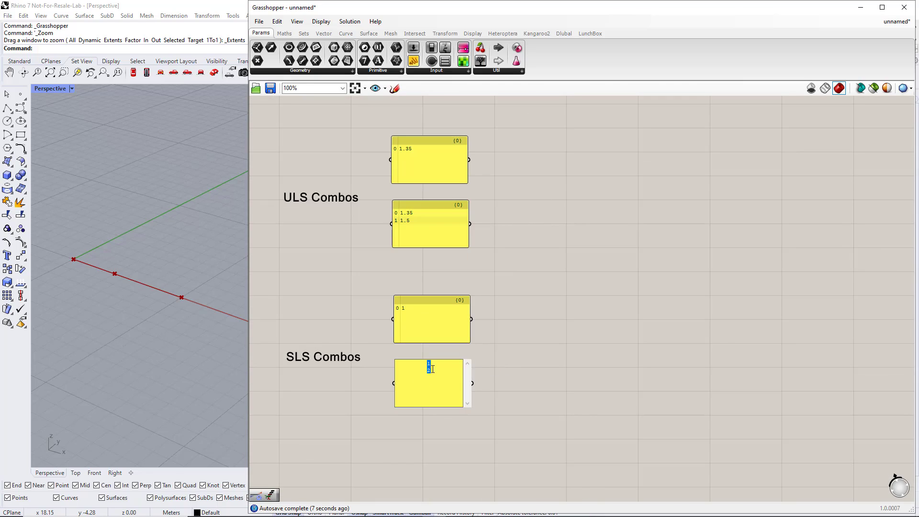
pyautogui.write('1')
pyautogui.click(551, 387)
# - Group the copied ULS Combos label and panels, and separately group the copied SLS Combos label and panels
pyautogui.scroll(-2, 550, 386)
pyautogui.moveTo(332, 191); pyautogui.dragTo(541, 303)
pyautogui.hotkey('ctrl', 'g')
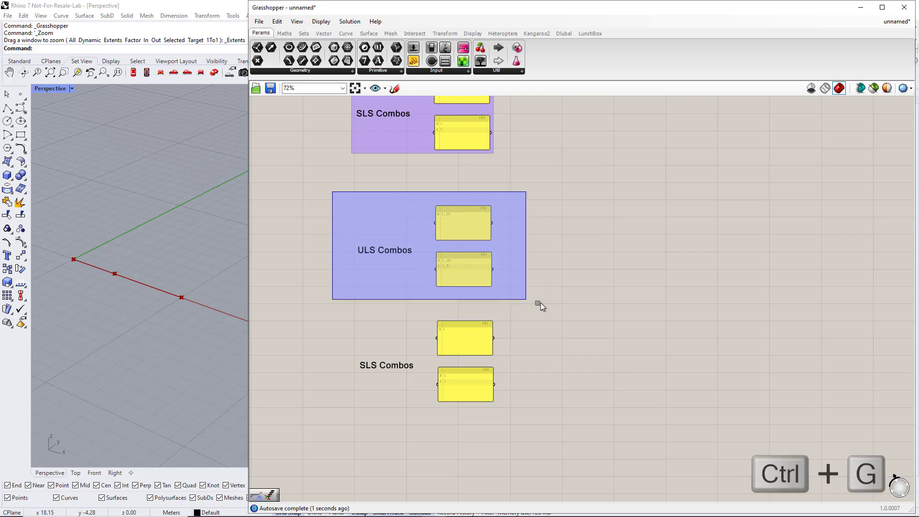
pyautogui.moveTo(319, 309); pyautogui.dragTo(544, 424)
pyautogui.hotkey('ctrl', 'g')
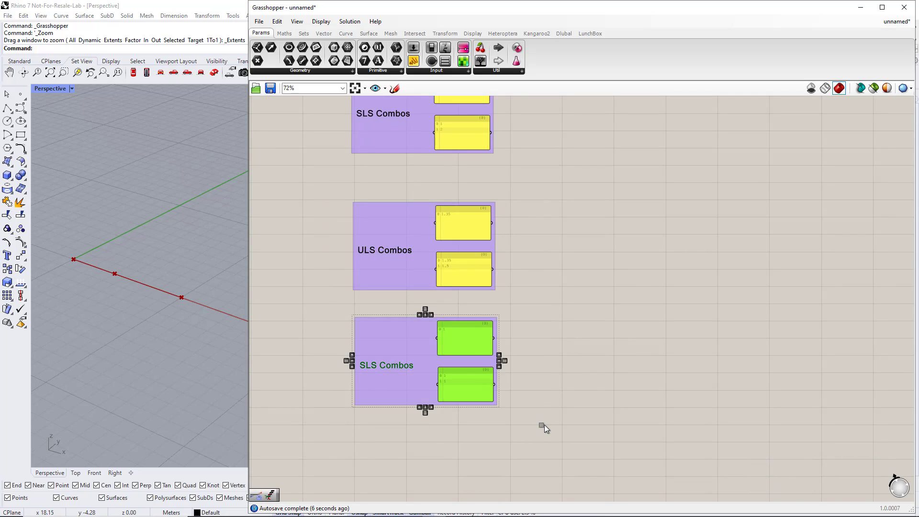
pyautogui.click(564, 371)
# - Place an Entwine component between the upper Combos groups and the Load Combination Items component
pyautogui.scroll(-2, 338, 172)
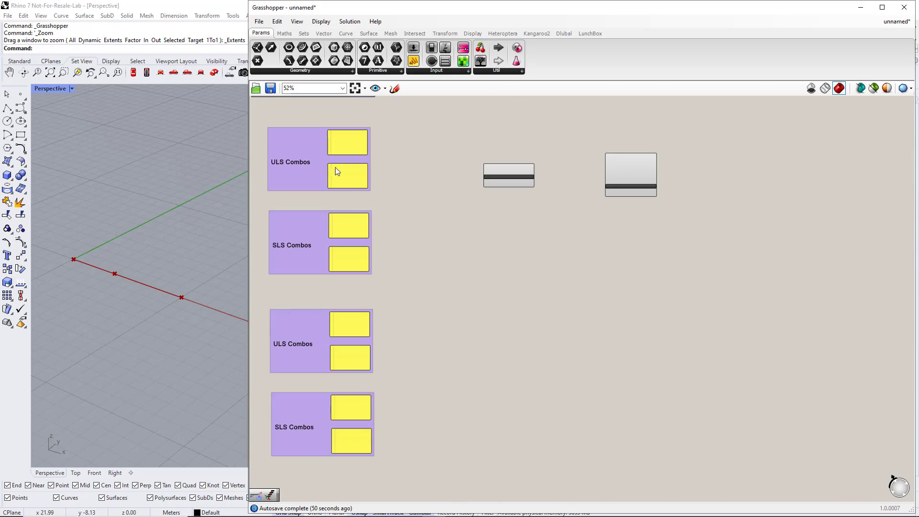
pyautogui.click(308, 38)
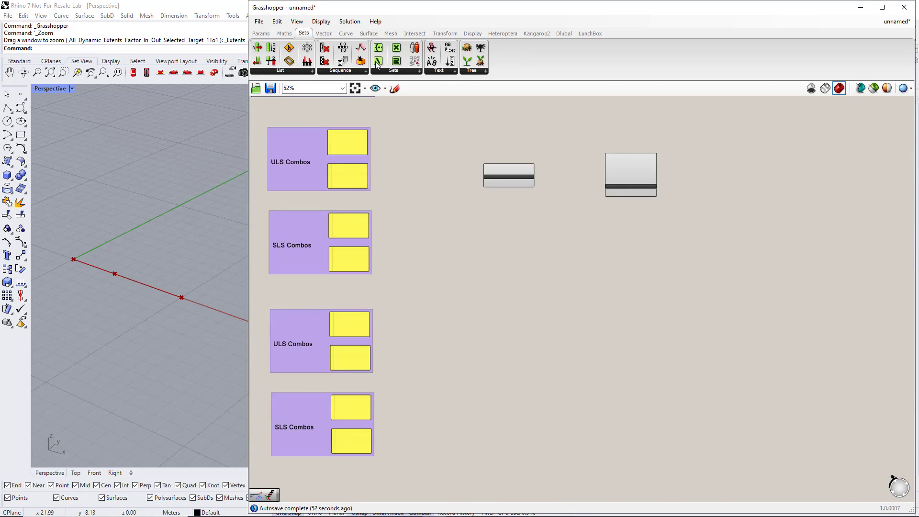
pyautogui.click(468, 76)
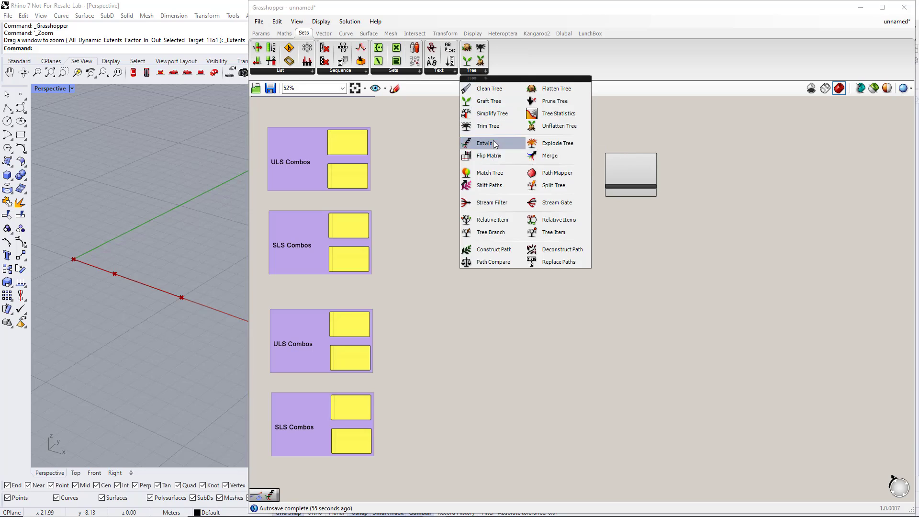
pyautogui.moveTo(490, 142); pyautogui.dragTo(451, 212)
pyautogui.scroll(4, 449, 209)
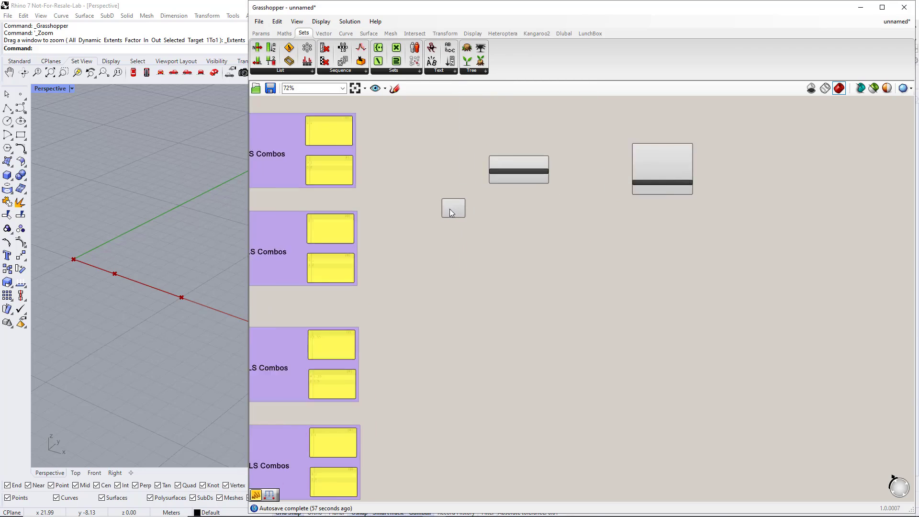
pyautogui.moveTo(418, 224); pyautogui.dragTo(485, 252, button='right')
pyautogui.scroll(2, 497, 294)
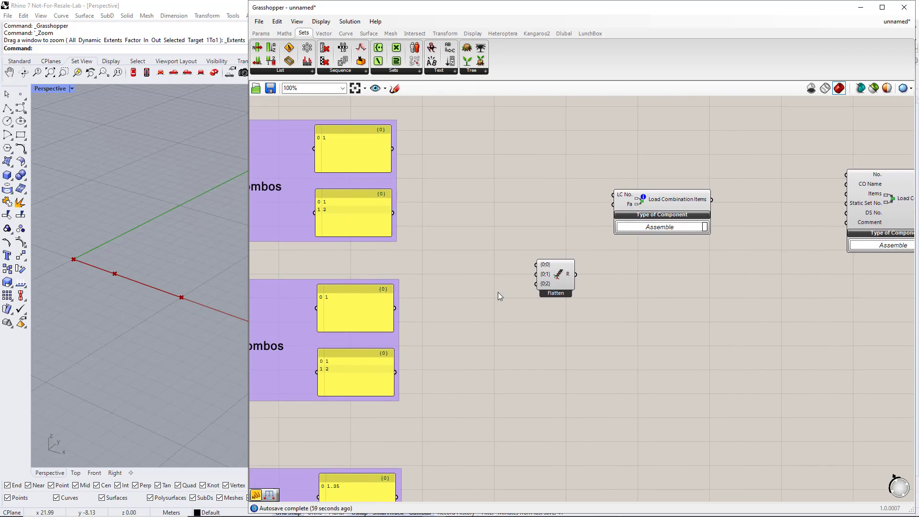
# - Add a fourth input {0;3} to the Entwine component and shift it slightly toward the panels
pyautogui.moveTo(495, 304); pyautogui.dragTo(546, 312, button='right')
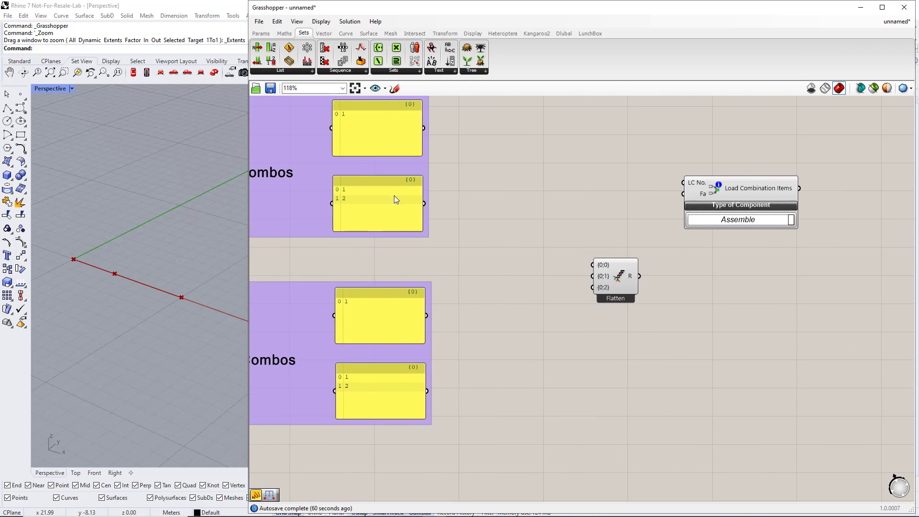
pyautogui.scroll(5, 596, 302)
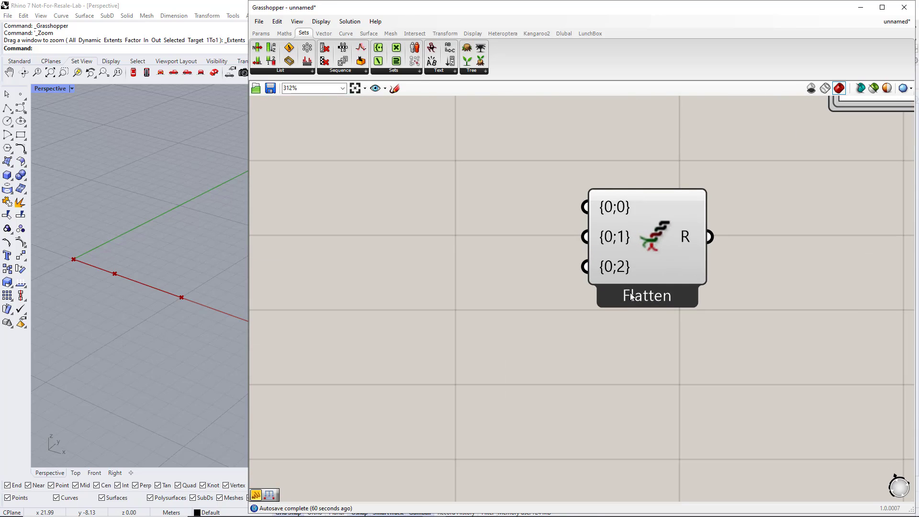
pyautogui.click(637, 281)
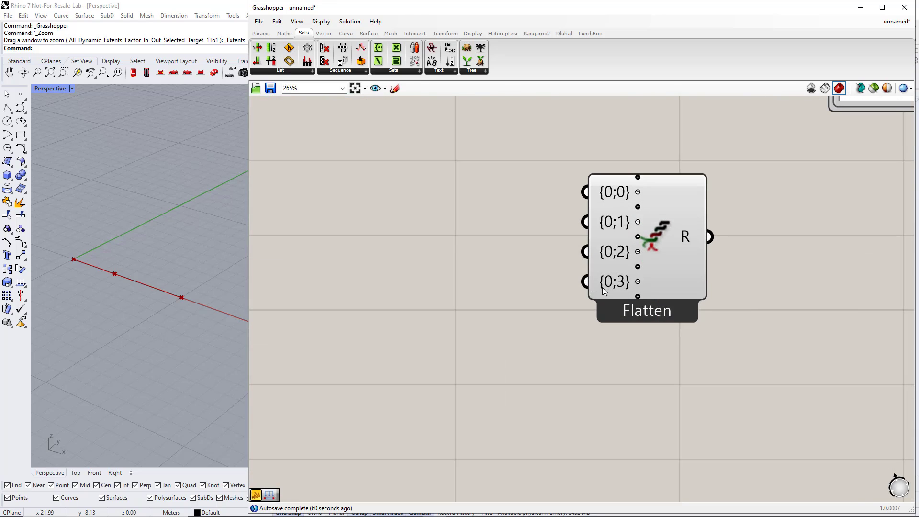
pyautogui.scroll(-5, 602, 288)
pyautogui.moveTo(619, 270); pyautogui.dragTo(598, 257)
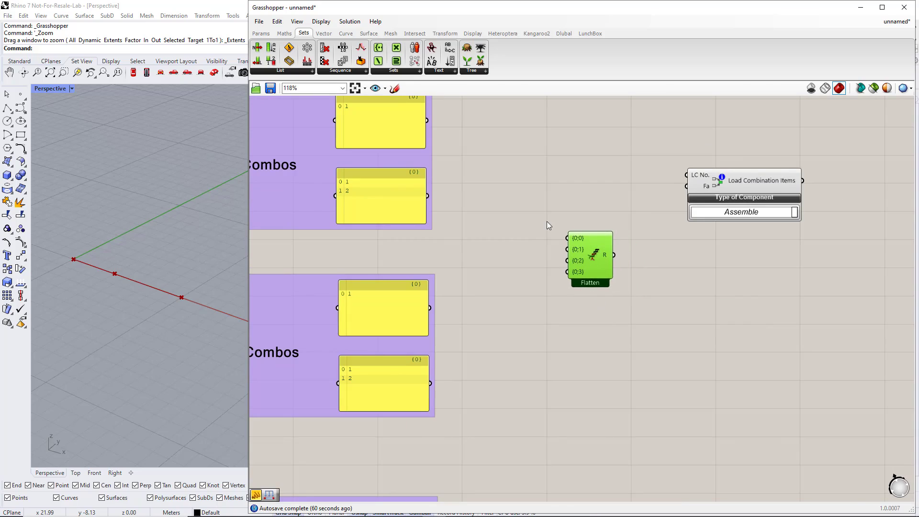
# - Connect the four load case number panels of the upper ULS and SLS groups in order to Entwine inputs {0;0} to {0;3}
pyautogui.moveTo(547, 221); pyautogui.dragTo(523, 250, button='right')
pyautogui.moveTo(405, 147); pyautogui.dragTo(545, 264)
pyautogui.moveTo(405, 223); pyautogui.dragTo(541, 276)
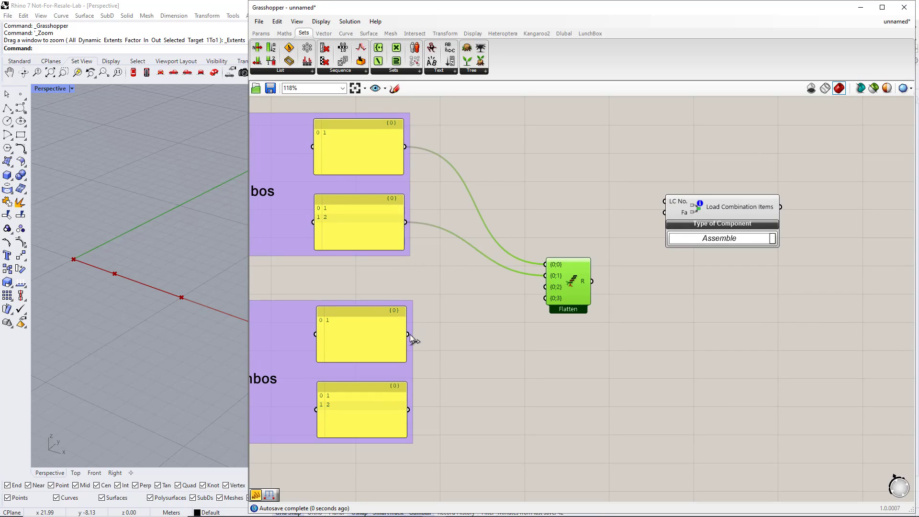
pyautogui.moveTo(408, 334); pyautogui.dragTo(545, 287)
pyautogui.moveTo(408, 410); pyautogui.dragTo(545, 298)
# - Duplicate the Entwine component beside the lower groups and connect the four factor panels in order to the copy's inputs
pyautogui.scroll(-3, 545, 300)
pyautogui.moveTo(543, 338); pyautogui.dragTo(533, 268, button='right')
pyautogui.keyDown('alt'); pyautogui.moveTo(544, 206); pyautogui.dragTo(450, 361); pyautogui.keyUp('alt')
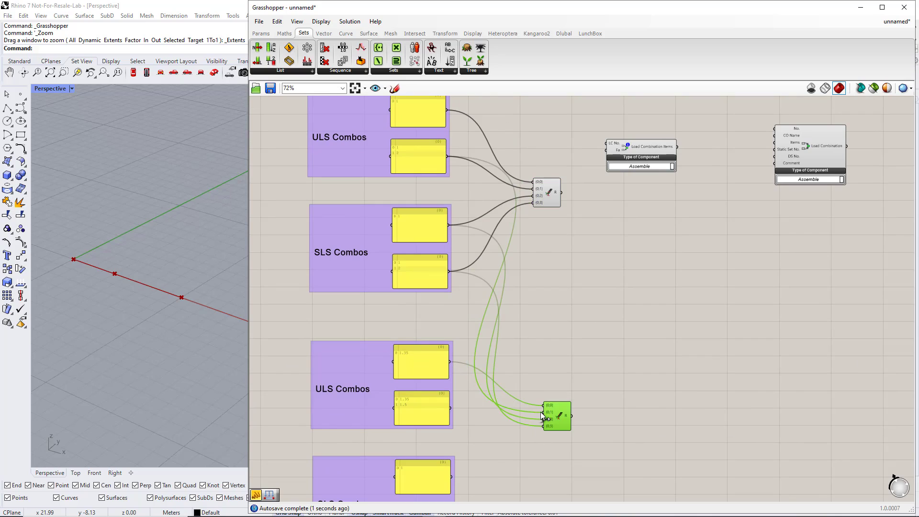
pyautogui.moveTo(543, 412); pyautogui.dragTo(450, 408)
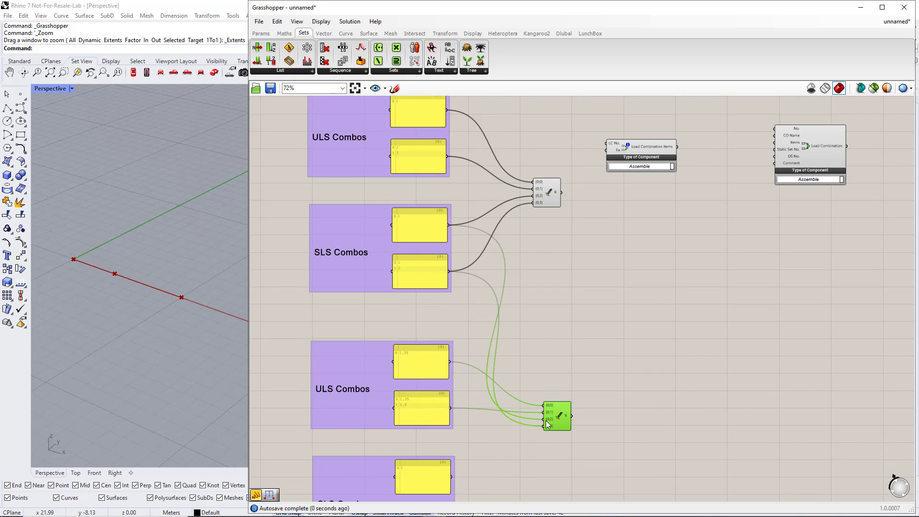
pyautogui.moveTo(547, 421); pyautogui.dragTo(450, 477)
pyautogui.moveTo(502, 473); pyautogui.dragTo(497, 399, button='right')
pyautogui.moveTo(538, 353); pyautogui.dragTo(446, 450)
# - Move the Load Combination Items and Load Combination components together farther right and down, level with the gap between the two Entwine components
pyautogui.scroll(-2, 502, 430)
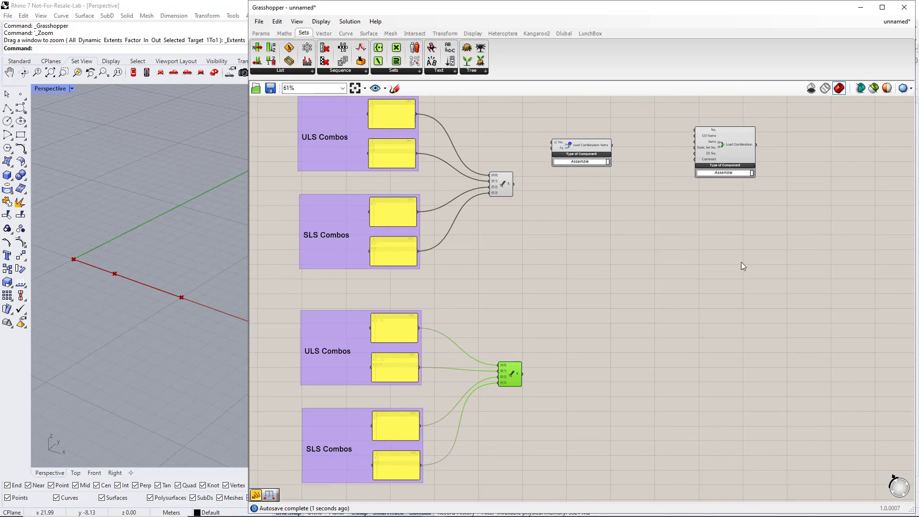
pyautogui.moveTo(759, 232); pyautogui.dragTo(565, 127)
pyautogui.moveTo(723, 173); pyautogui.dragTo(820, 262)
pyautogui.click(696, 312)
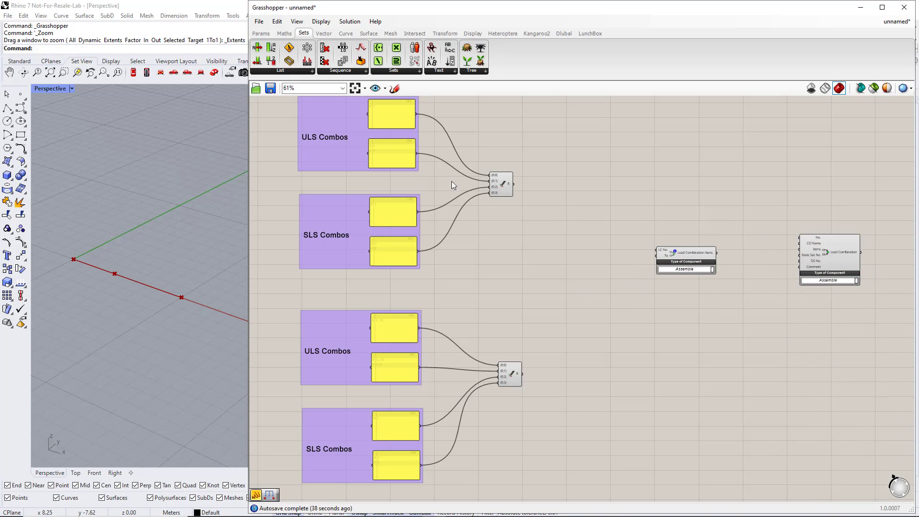
# - Add a panel beside the upper Entwine component, feed it the Entwine result, and enlarge it to show all four branches
pyautogui.click(261, 33)
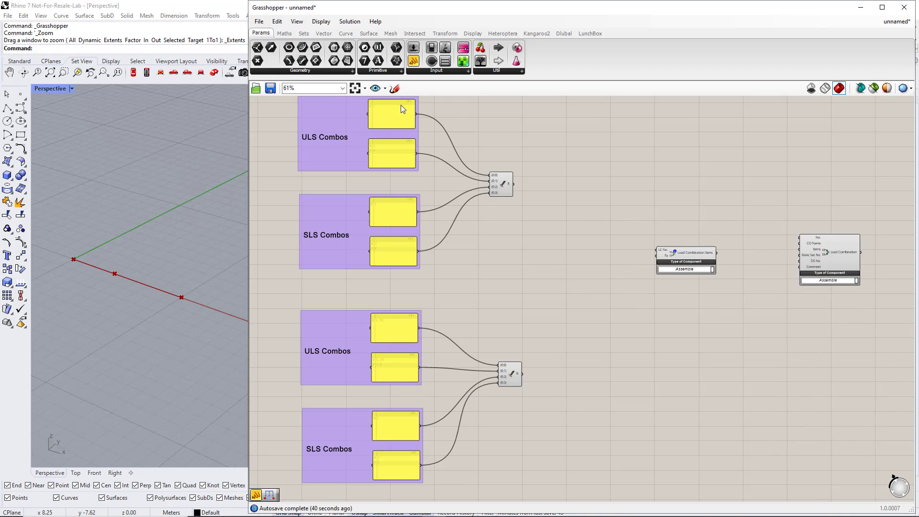
pyautogui.moveTo(413, 61); pyautogui.dragTo(576, 185)
pyautogui.scroll(3, 569, 188)
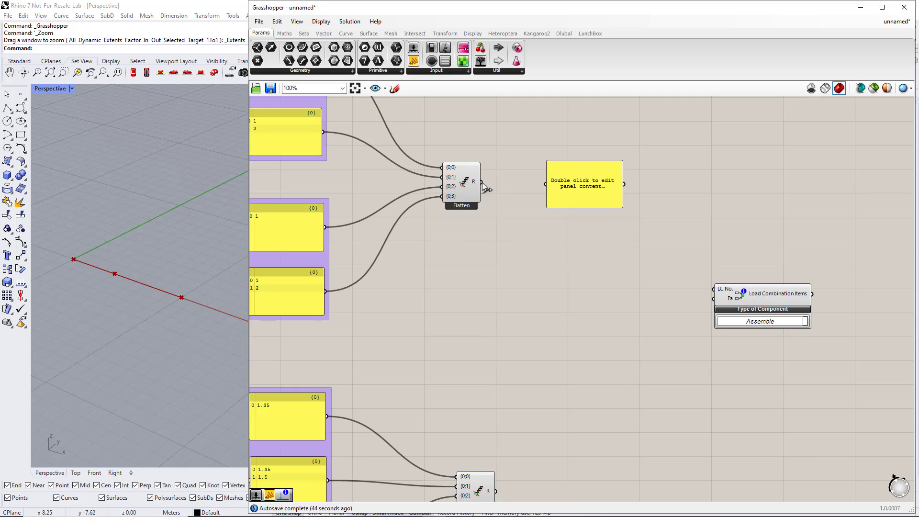
pyautogui.moveTo(481, 182); pyautogui.dragTo(546, 184)
pyautogui.moveTo(593, 209); pyautogui.dragTo(585, 273)
pyautogui.moveTo(602, 239); pyautogui.dragTo(601, 206)
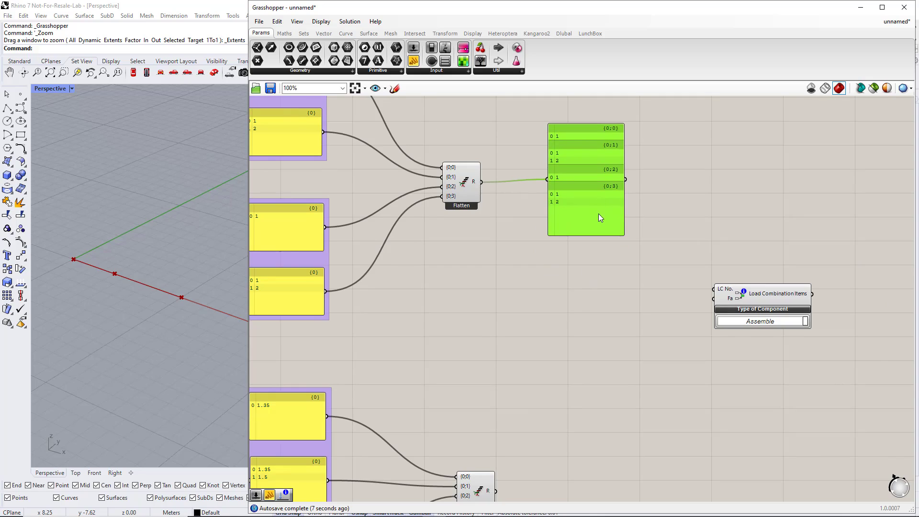
# - Duplicate the result panel beside the lower Entwine component and connect that Entwine's output to the copy
pyautogui.scroll(-3, 598, 213)
pyautogui.keyDown('alt'); pyautogui.moveTo(575, 197); pyautogui.dragTo(494, 391); pyautogui.keyUp('alt')
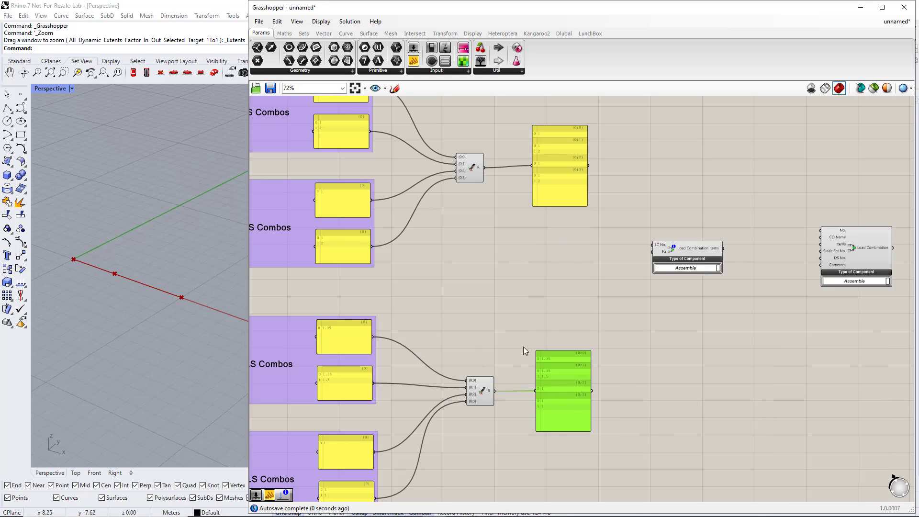
pyautogui.click(560, 280)
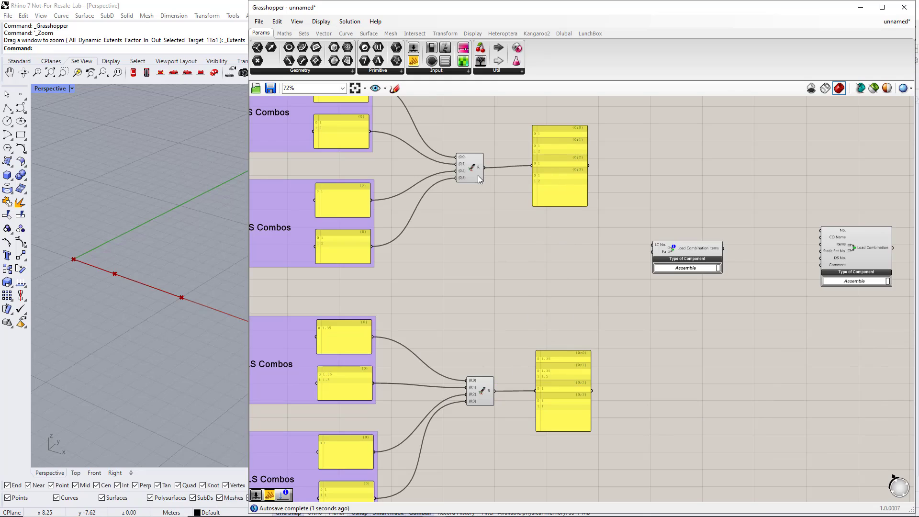
# - Wire the upper and lower result panels into LC No. and Fa of Load Combination Items, and its output into Load Combination's Items input
pyautogui.moveTo(640, 306); pyautogui.dragTo(580, 308, button='right')
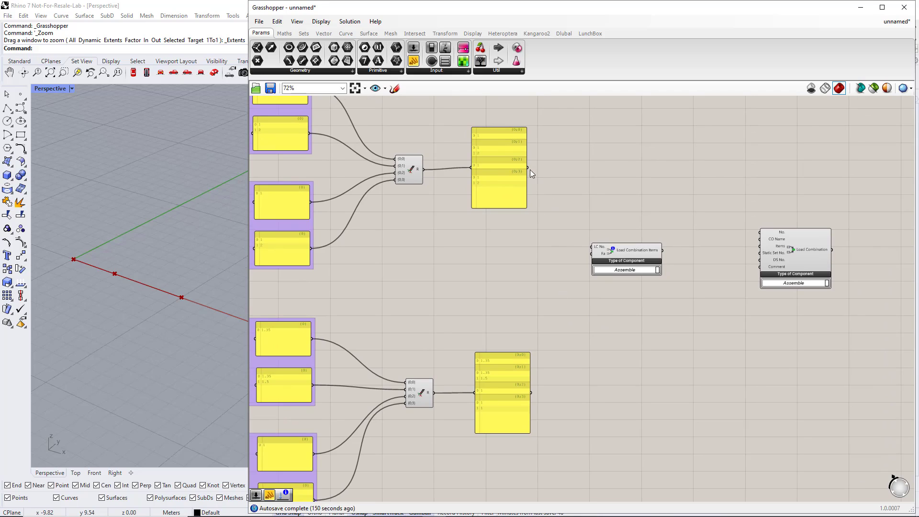
pyautogui.moveTo(529, 167); pyautogui.dragTo(586, 247)
pyautogui.moveTo(531, 392); pyautogui.dragTo(593, 264)
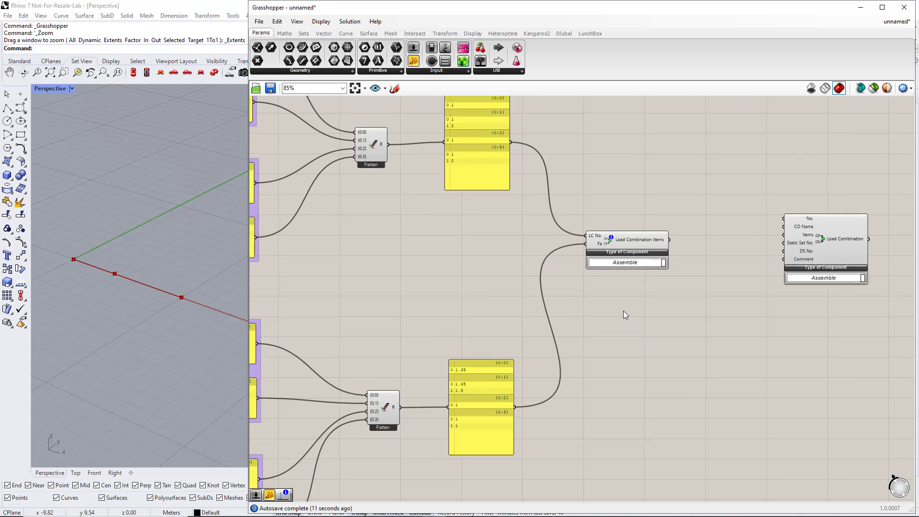
pyautogui.scroll(1, 655, 151)
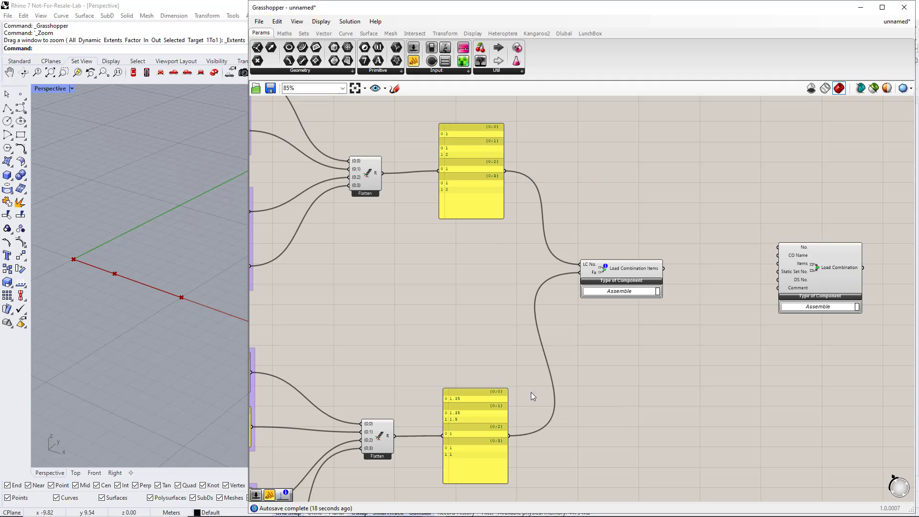
pyautogui.moveTo(708, 334); pyautogui.dragTo(593, 324, button='right')
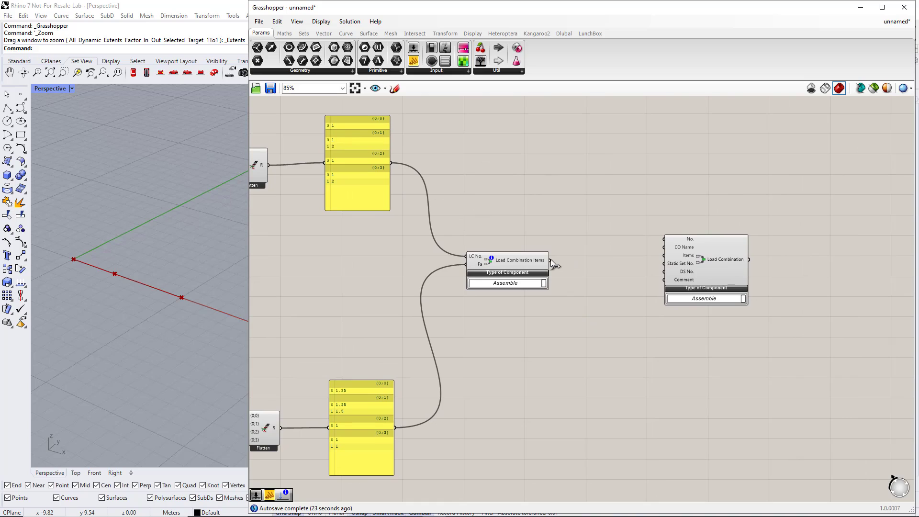
pyautogui.moveTo(550, 260); pyautogui.dragTo(682, 257)
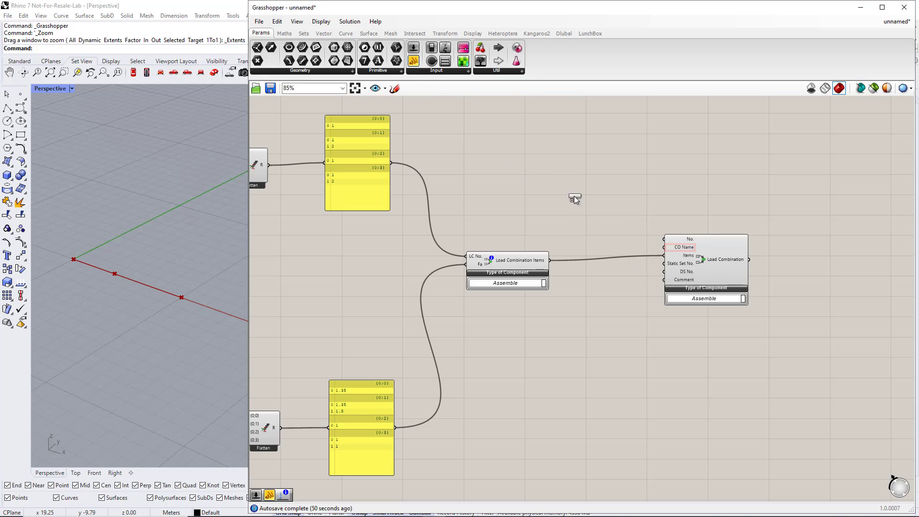
# - Add a panel near Load Combination listing the names CO1 ULS, CO2 ULS, CO1 SLS and CO2 SLS on separate lines
pyautogui.moveTo(599, 216); pyautogui.dragTo(599, 216)
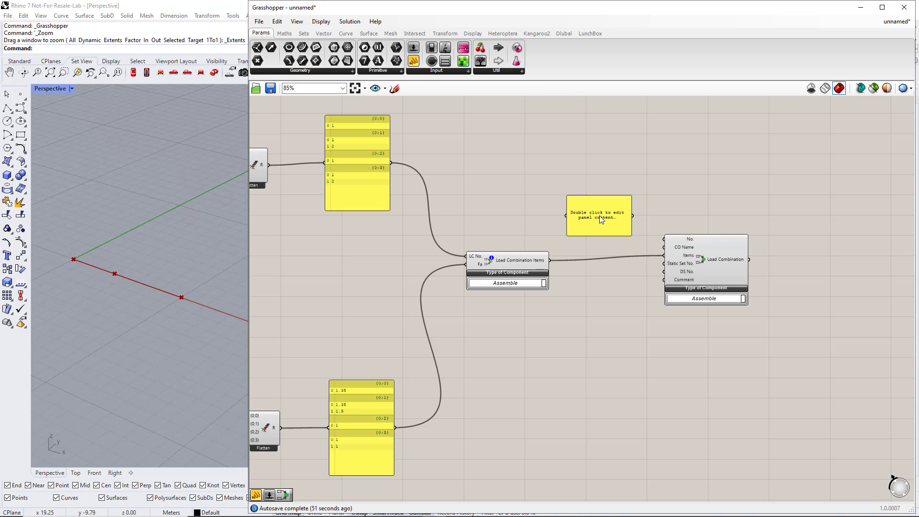
pyautogui.doubleClick(599, 215)
pyautogui.write('CO1 ULS')
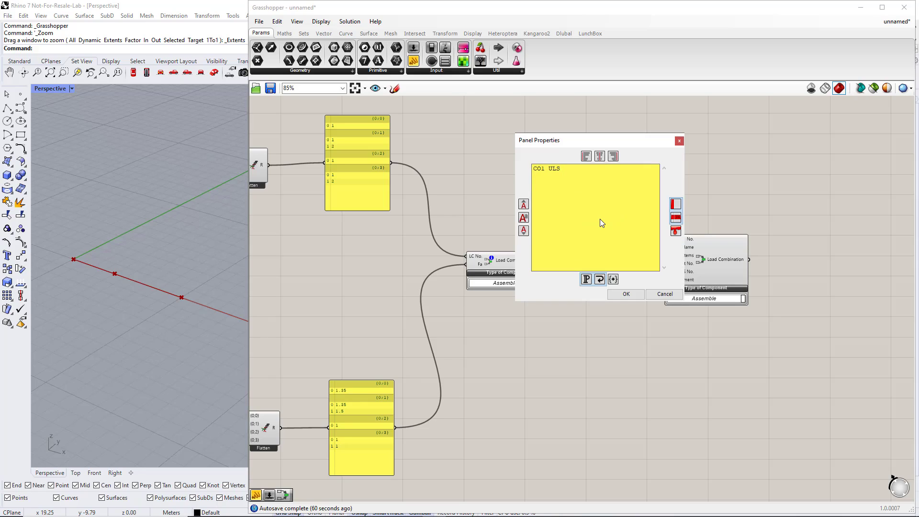
pyautogui.press('Return')
pyautogui.write('CO2 ULS')
pyautogui.press('Return')
pyautogui.write('CO1 SLS')
pyautogui.press('Return')
pyautogui.write('CO2 SLS')
pyautogui.click(628, 293)
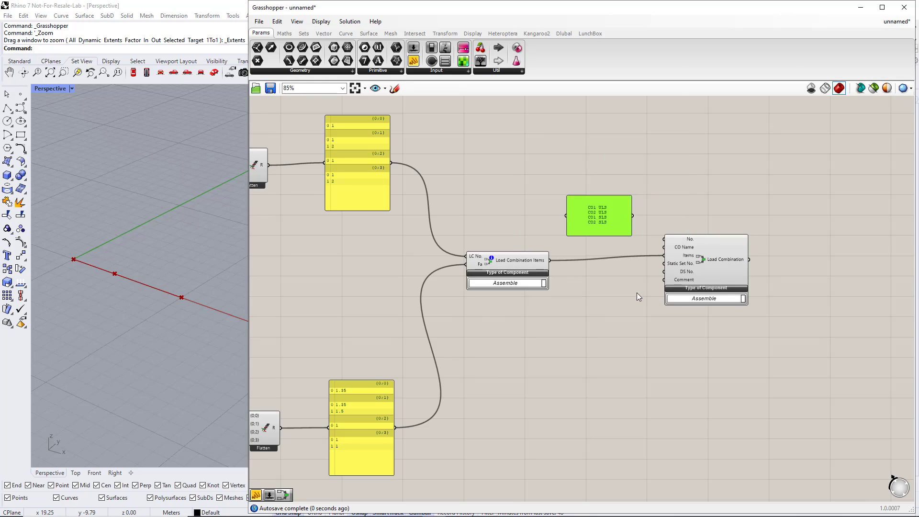
# - Duplicate the combination names panel below and replace the copy's contents with 1, 1, 2 and 2 on separate lines
pyautogui.keyDown('alt'); pyautogui.moveTo(621, 225); pyautogui.dragTo(622, 329); pyautogui.keyUp('alt')
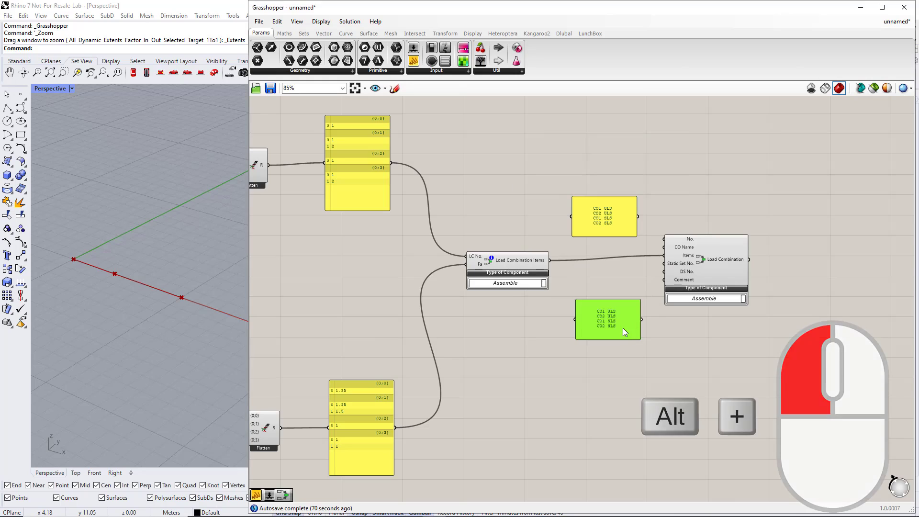
pyautogui.doubleClick(622, 328)
pyautogui.write('1')
pyautogui.press('Return')
pyautogui.write('1')
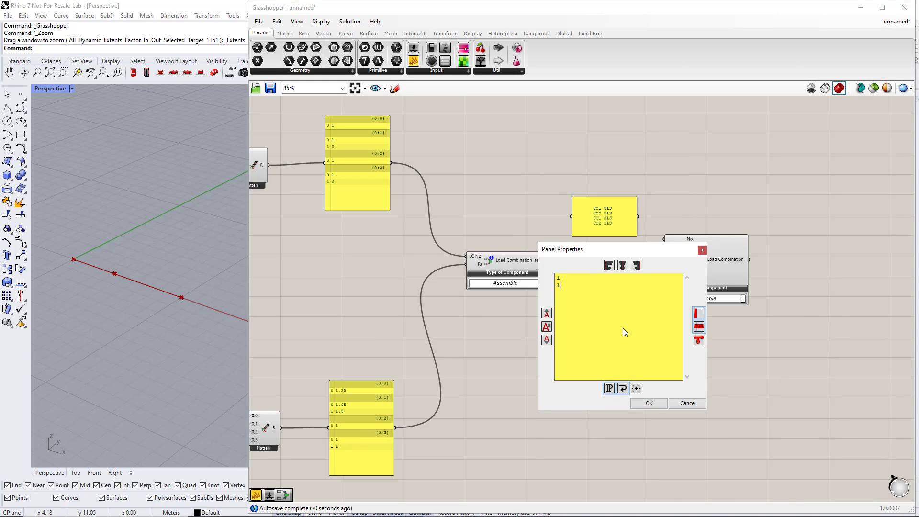
pyautogui.press('Return')
pyautogui.write('2')
pyautogui.press('Return')
pyautogui.write('2')
pyautogui.click(656, 407)
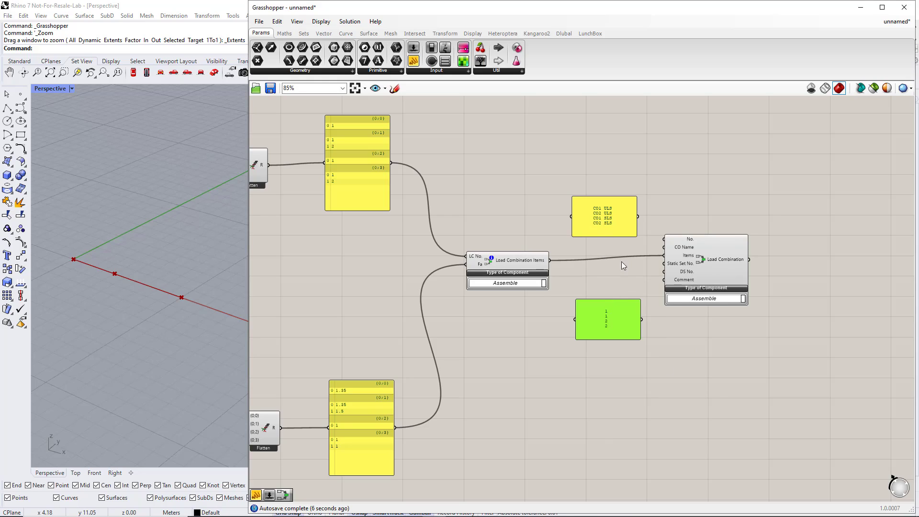
# - Connect the names panel to CO Name and the number panel to DS No., and turn off Multiline Data on both panels
pyautogui.moveTo(638, 217); pyautogui.dragTo(661, 250)
pyautogui.moveTo(641, 319); pyautogui.dragTo(719, 265)
pyautogui.rightClick(600, 217)
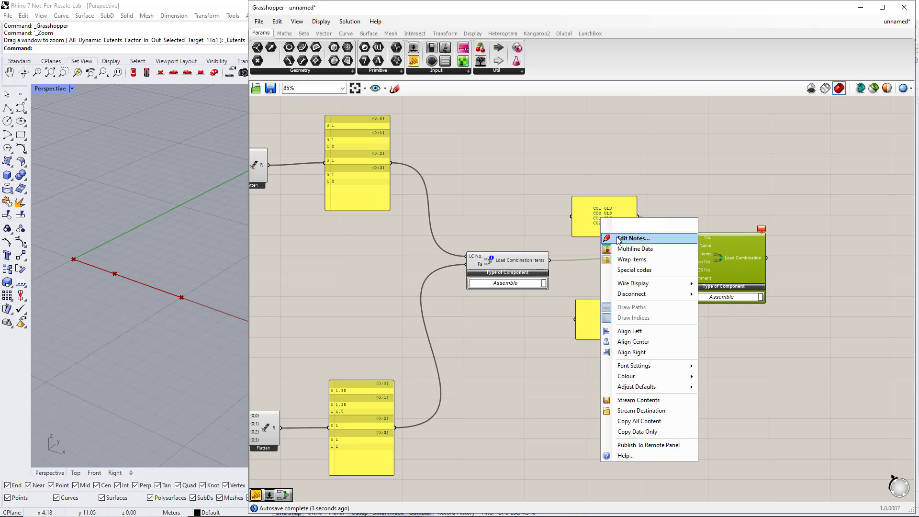
pyautogui.click(634, 248)
pyautogui.rightClick(608, 317)
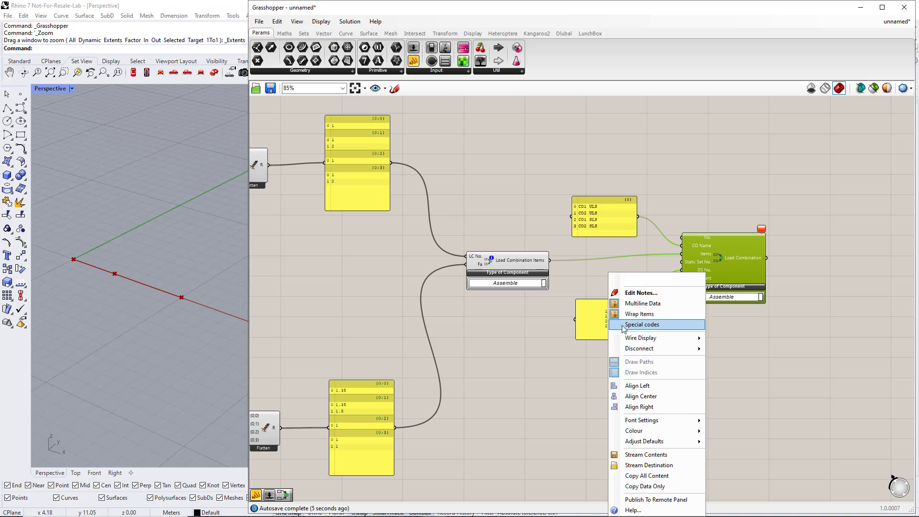
pyautogui.click(627, 301)
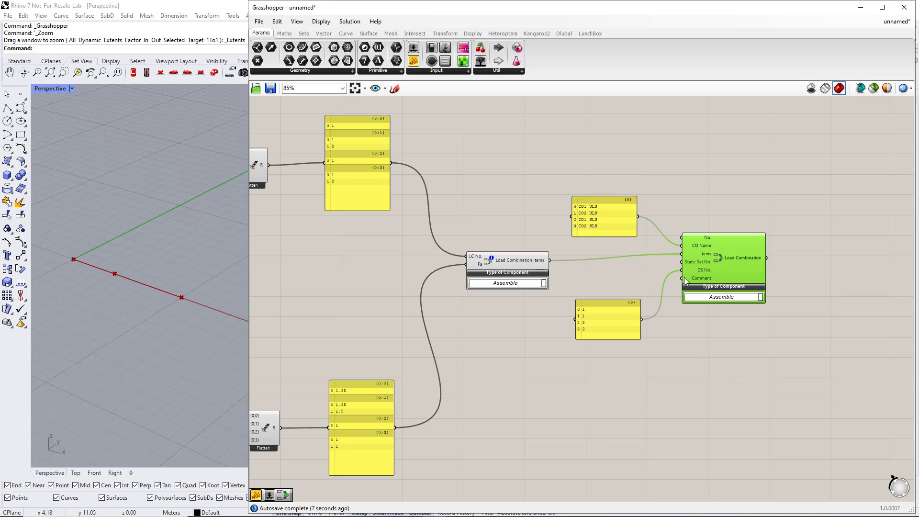
# - Graft the CO Name and DS No. inputs of the Load Combination component
pyautogui.rightClick(699, 245)
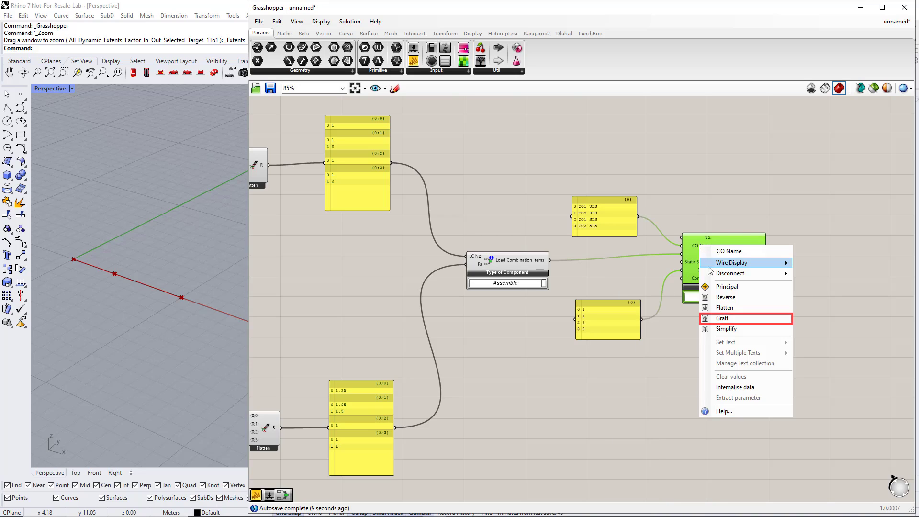
pyautogui.click(718, 318)
pyautogui.rightClick(700, 269)
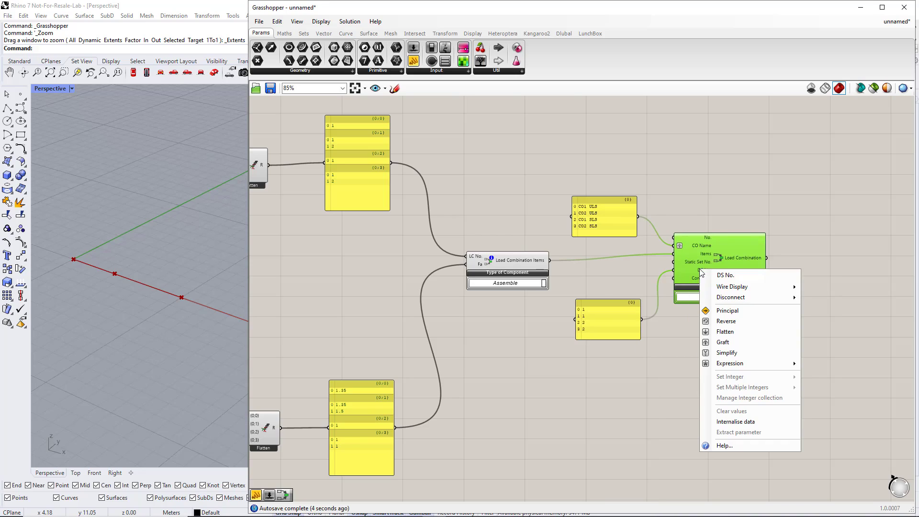
pyautogui.click(722, 343)
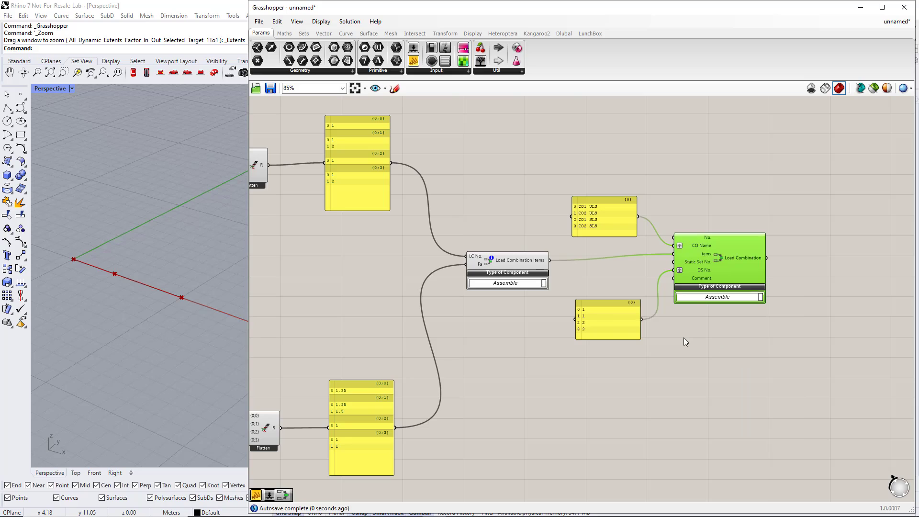
# - Shift Load Combination slightly away from the panels and connect a new number slider set to 1 to its Static Set No. input
pyautogui.moveTo(715, 269); pyautogui.dragTo(740, 267)
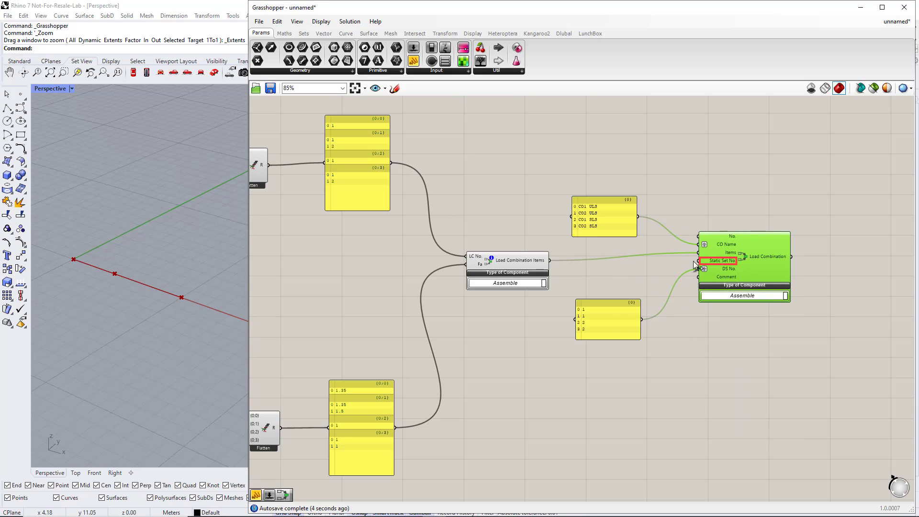
pyautogui.doubleClick(595, 273)
pyautogui.write('1')
pyautogui.press('Return')
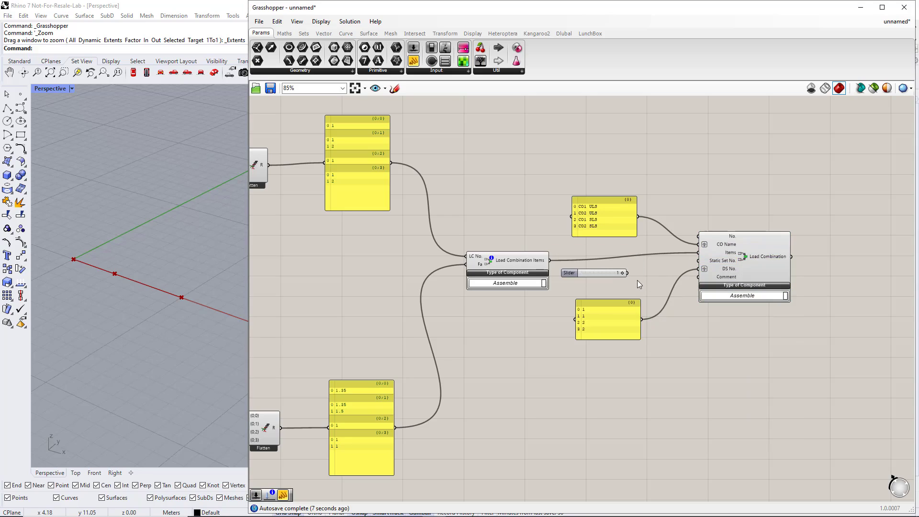
pyautogui.moveTo(627, 272); pyautogui.dragTo(697, 261)
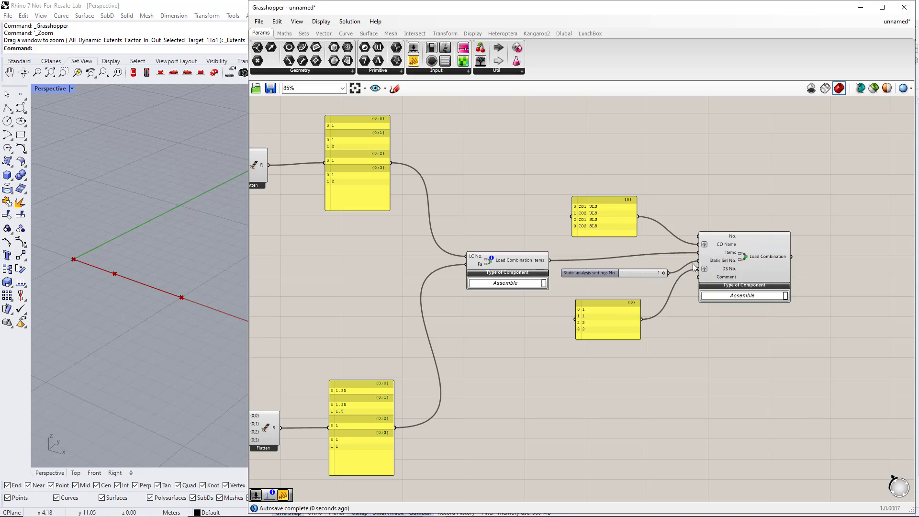
# - Connect the Load Combination output to the RFEM6 component's Input, keeping its existing connections
pyautogui.scroll(-4, 691, 268)
pyautogui.moveTo(733, 248); pyautogui.dragTo(643, 340, button='right')
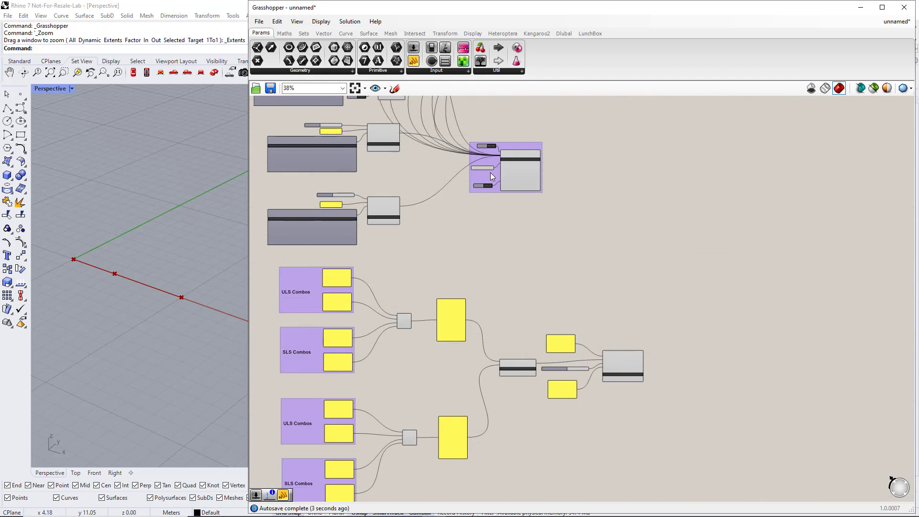
pyautogui.click(727, 245)
pyautogui.scroll(4, 728, 245)
pyautogui.moveTo(735, 297); pyautogui.dragTo(612, 297, button='right')
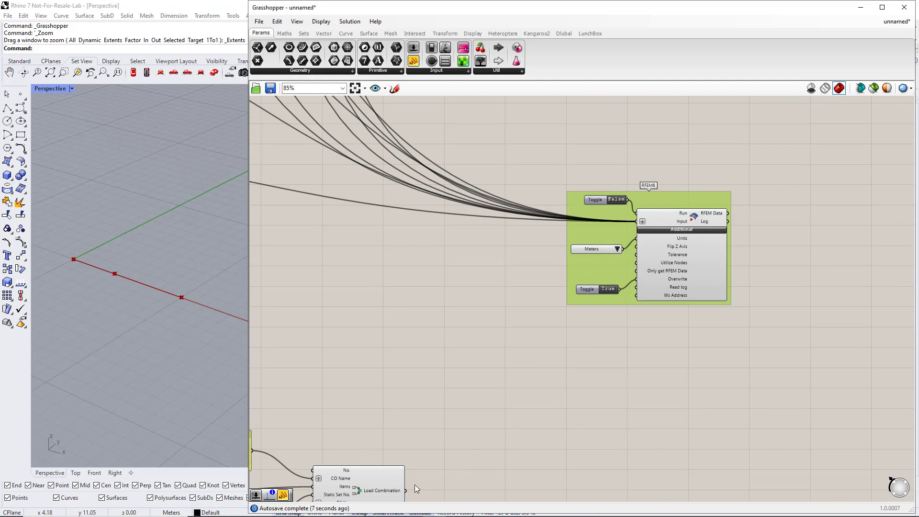
pyautogui.keyDown('shift'); pyautogui.moveTo(406, 489); pyautogui.dragTo(640, 220); pyautogui.keyUp('shift')
# - Place a Dlubal Member Load component in the empty area between the Design Situation components and the RFEM6 component
pyautogui.scroll(-4, 604, 302)
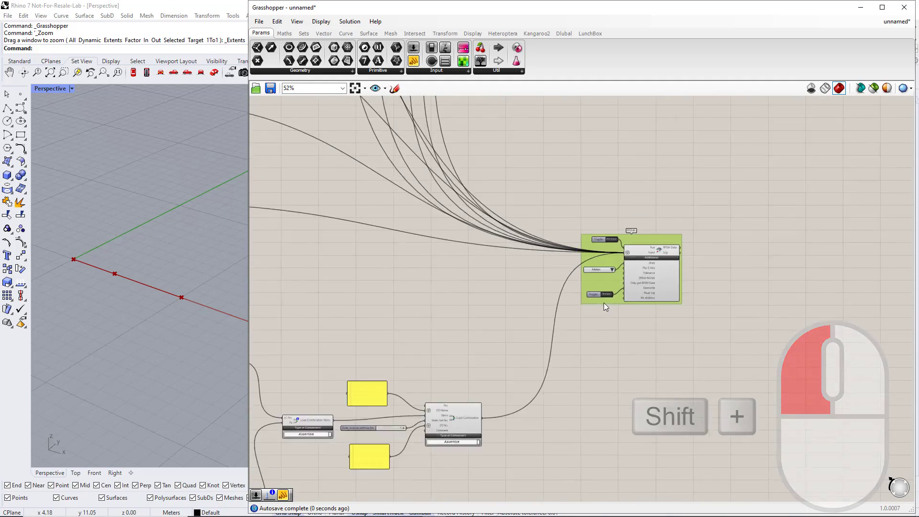
pyautogui.moveTo(559, 300); pyautogui.dragTo(616, 295, button='right')
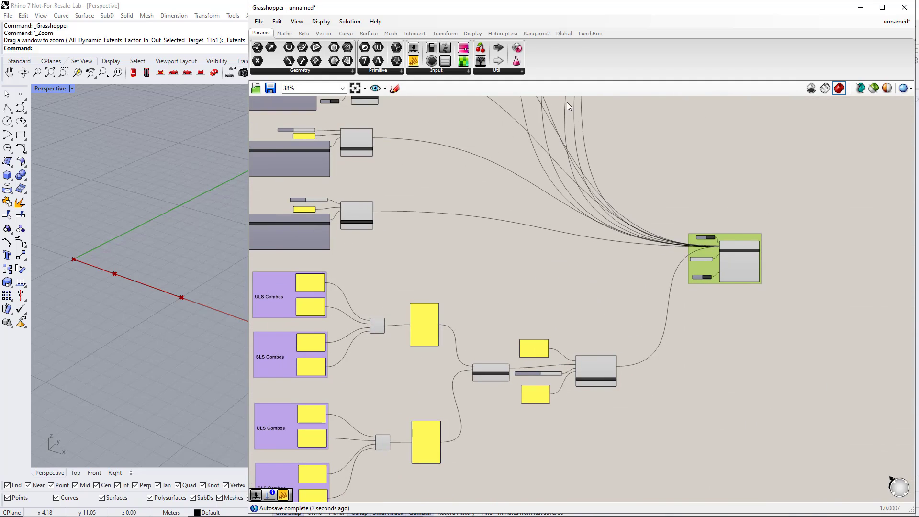
pyautogui.click(567, 34)
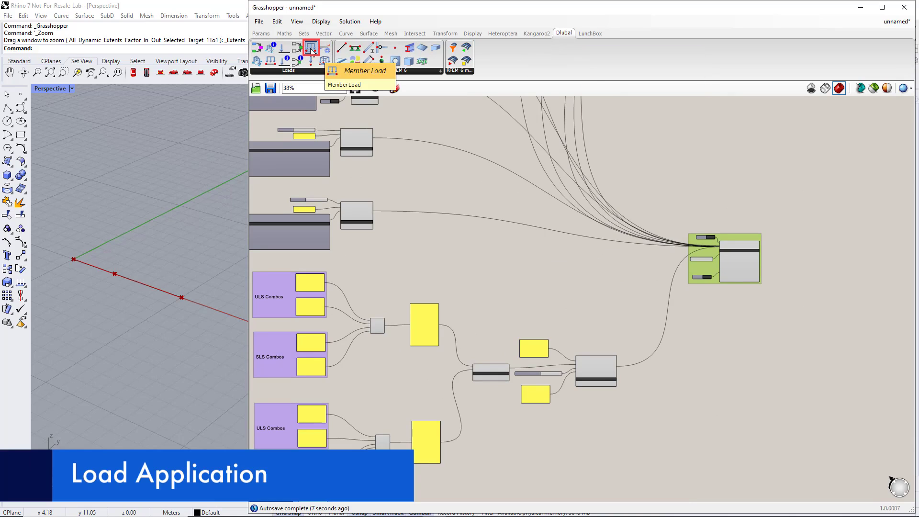
pyautogui.moveTo(512, 253); pyautogui.dragTo(525, 251)
pyautogui.scroll(3, 524, 249)
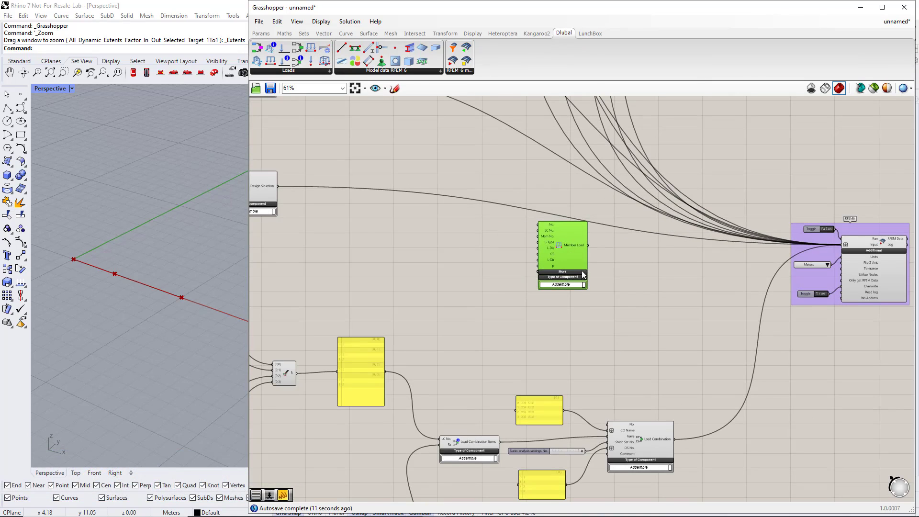
pyautogui.moveTo(587, 288); pyautogui.dragTo(614, 306, button='right')
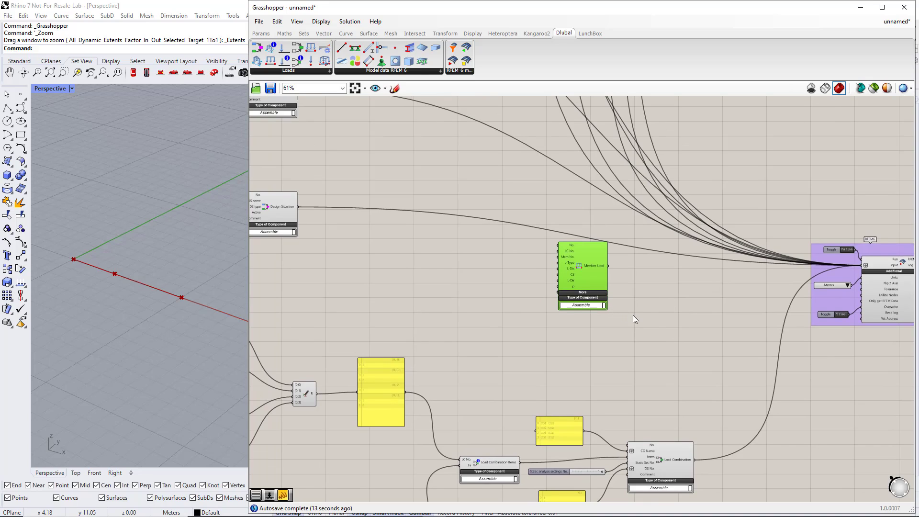
pyautogui.click(533, 288)
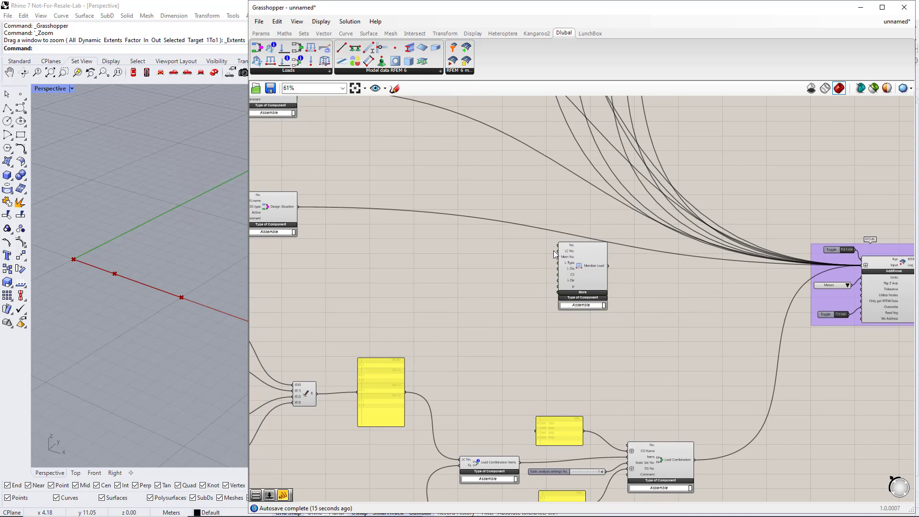
# - Add a number slider set to 2 and connect it to the LC No. input of the Member Load component
pyautogui.doubleClick(492, 246)
pyautogui.write('2')
pyautogui.press('Return')
pyautogui.press('Return')
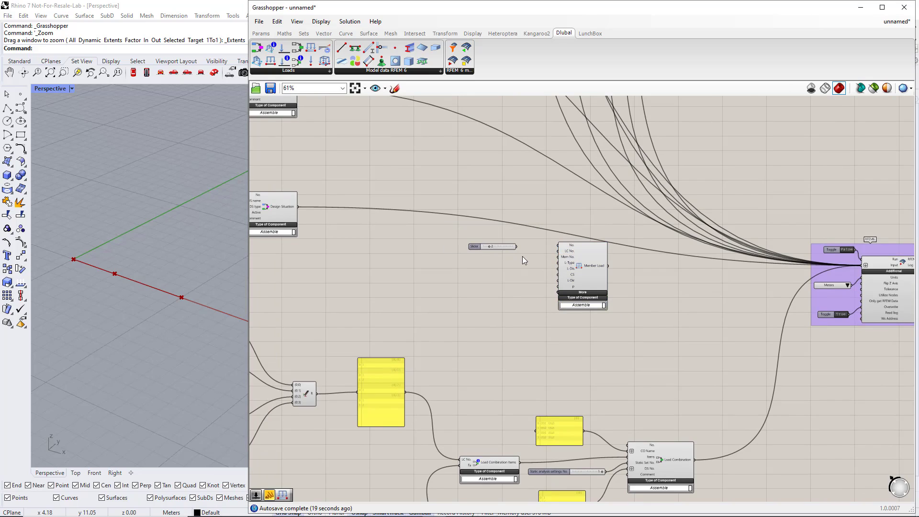
pyautogui.moveTo(517, 246); pyautogui.dragTo(558, 251)
pyautogui.scroll(2, 511, 251)
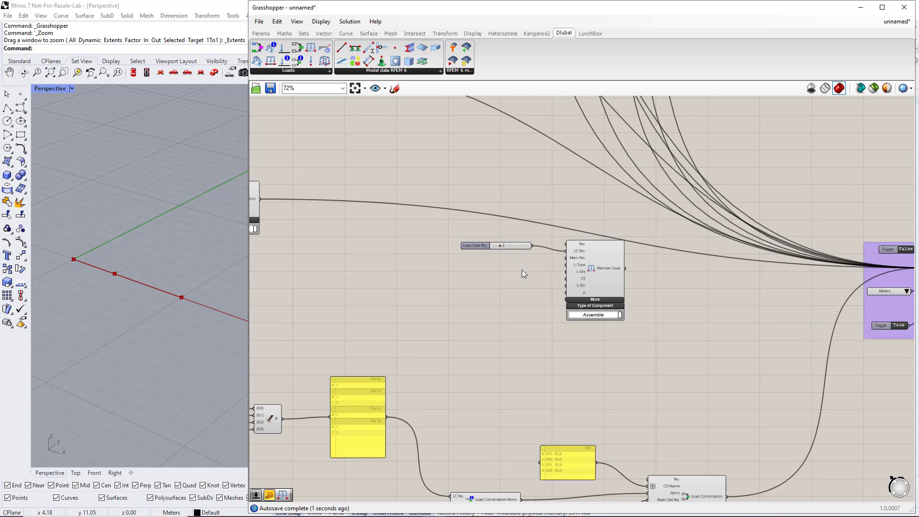
# - Add a panel beside the Member Load component containing the values 1 and 2 on separate lines
pyautogui.scroll(2, 524, 271)
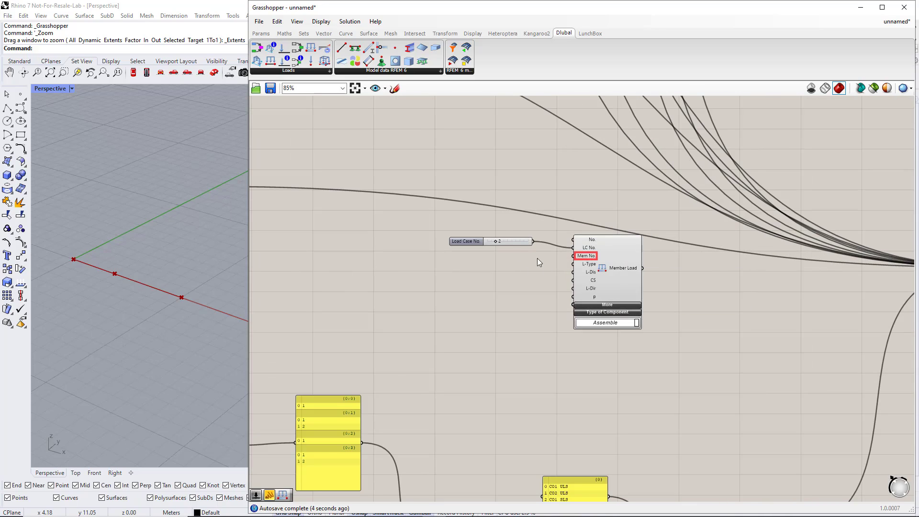
pyautogui.click(261, 33)
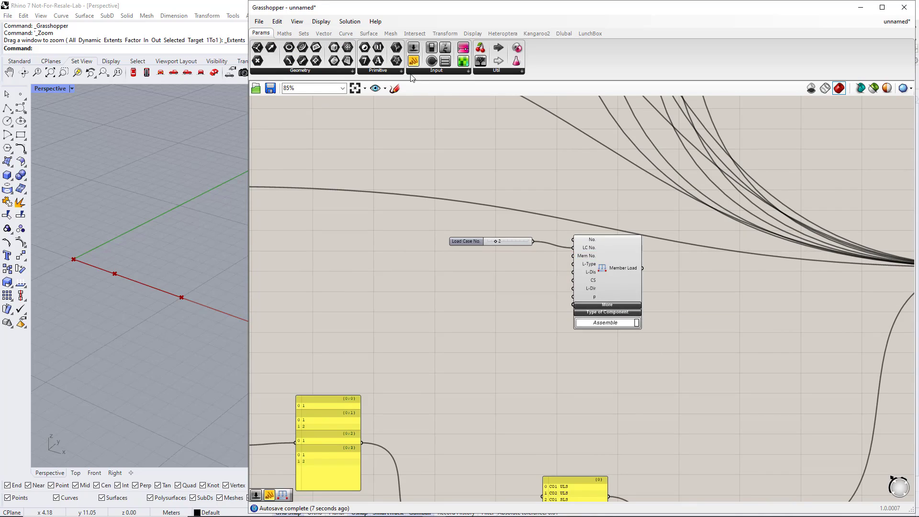
pyautogui.moveTo(413, 61); pyautogui.dragTo(503, 259)
pyautogui.doubleClick(505, 260)
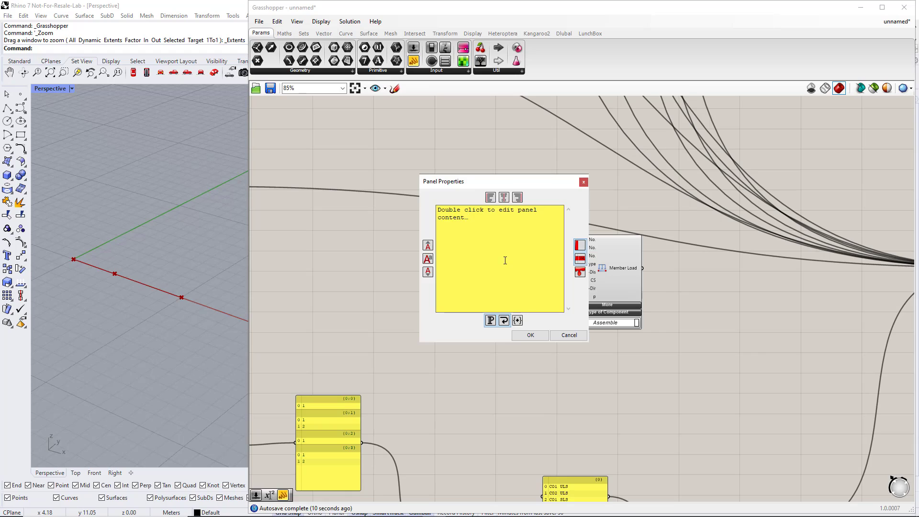
pyautogui.doubleClick(483, 222)
pyautogui.moveTo(485, 223); pyautogui.dragTo(438, 205)
pyautogui.write('1')
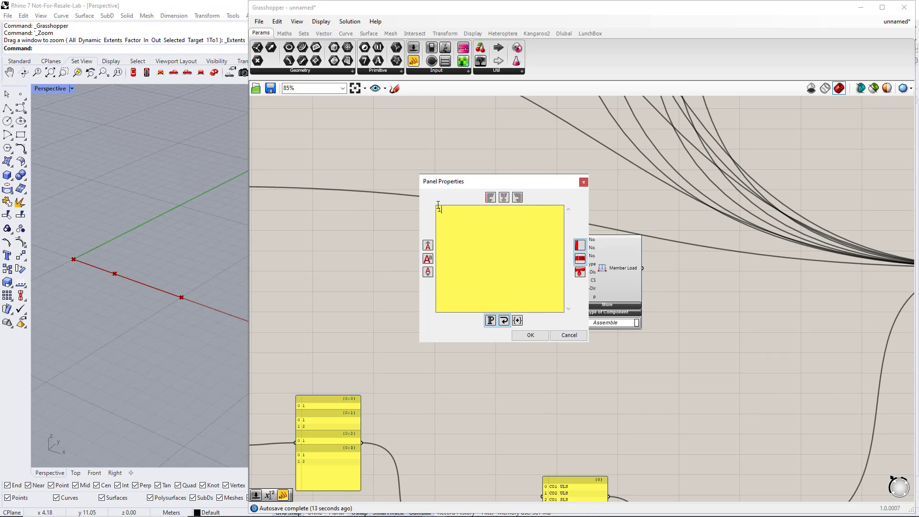
pyautogui.press('Return')
pyautogui.write('2')
pyautogui.click(530, 335)
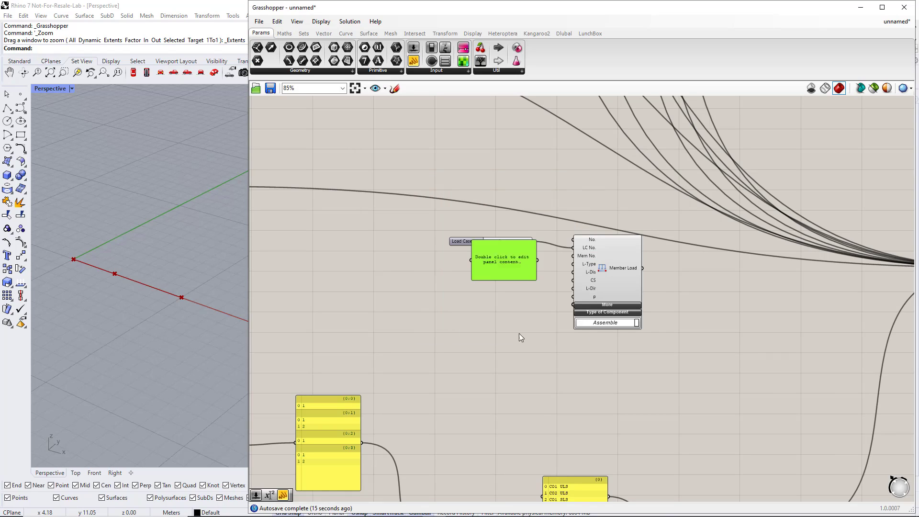
# - Turn off multiline data so the panel outputs 1 and 2 as separate items, and connect it to the Mem No. input
pyautogui.rightClick(504, 260)
pyautogui.click(520, 289)
pyautogui.moveTo(519, 265); pyautogui.dragTo(572, 258)
# - Place a Value List below the member number panel and duplicate it to make three stacked lists
pyautogui.scroll(3, 519, 287)
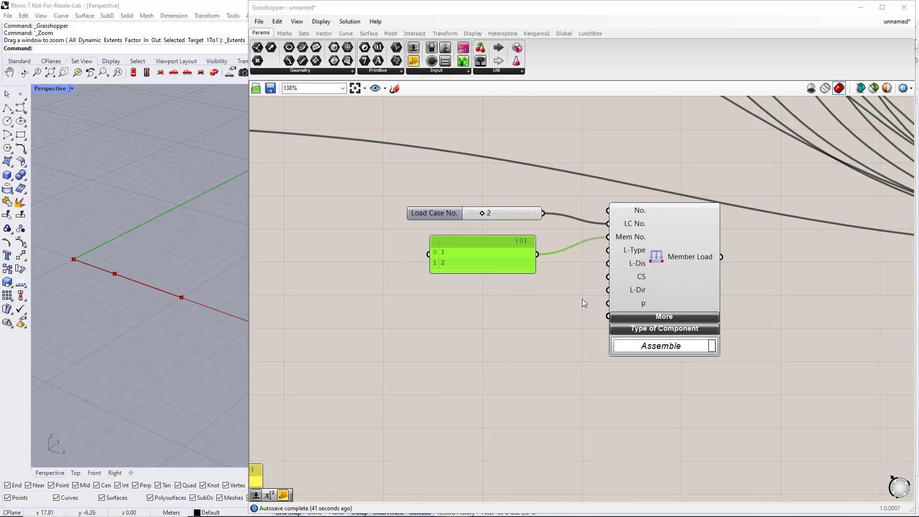
pyautogui.scroll(-1, 582, 299)
pyautogui.click(442, 70)
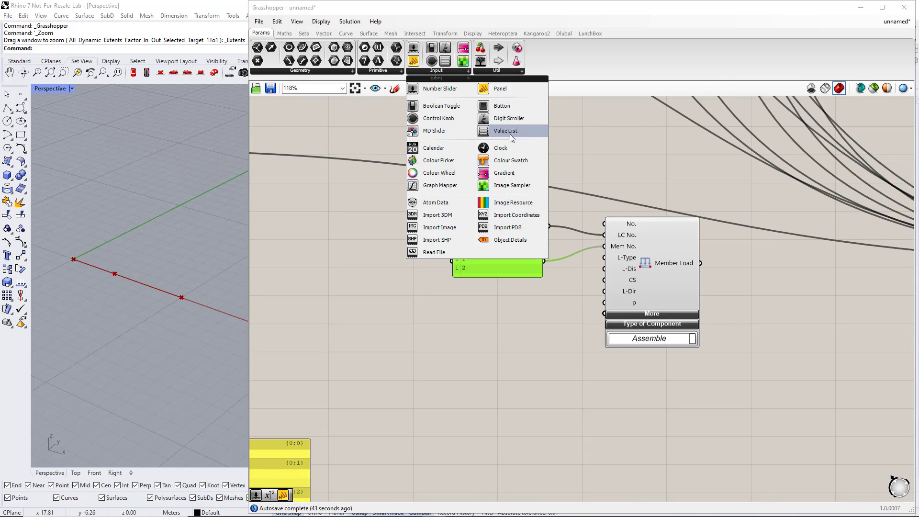
pyautogui.click(493, 127)
pyautogui.click(499, 297)
pyautogui.click(495, 297)
pyautogui.keyDown('alt'); pyautogui.moveTo(495, 298); pyautogui.dragTo(495, 319); pyautogui.keyUp('alt')
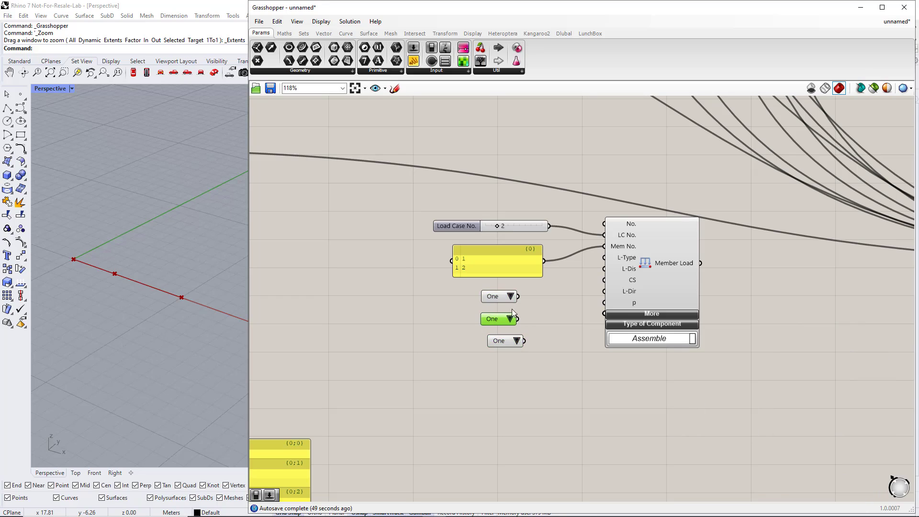
# - Connect the three value lists to the L-Type, L-Dis and L-Dir inputs of Member Load and align them
pyautogui.moveTo(601, 269); pyautogui.dragTo(604, 258)
pyautogui.moveTo(518, 319); pyautogui.dragTo(604, 269)
pyautogui.click(538, 316)
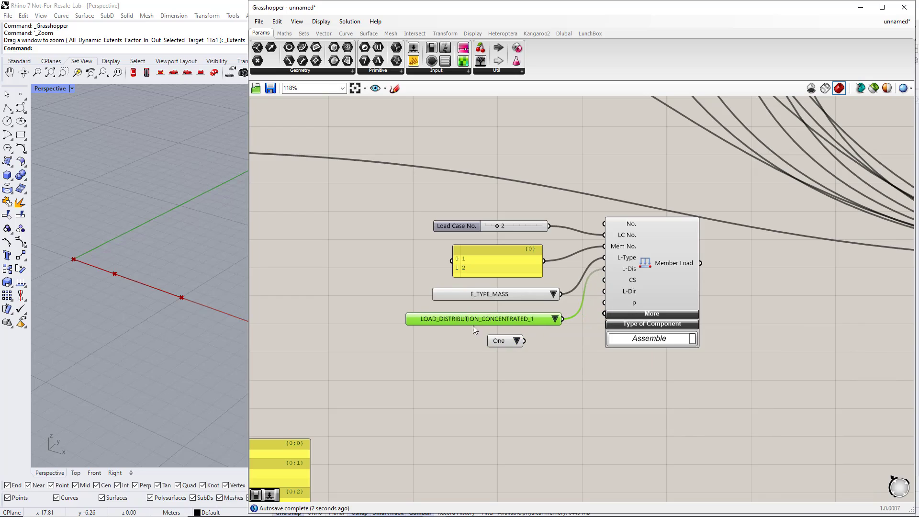
pyautogui.moveTo(524, 340); pyautogui.dragTo(604, 291)
pyautogui.moveTo(514, 342); pyautogui.dragTo(396, 350)
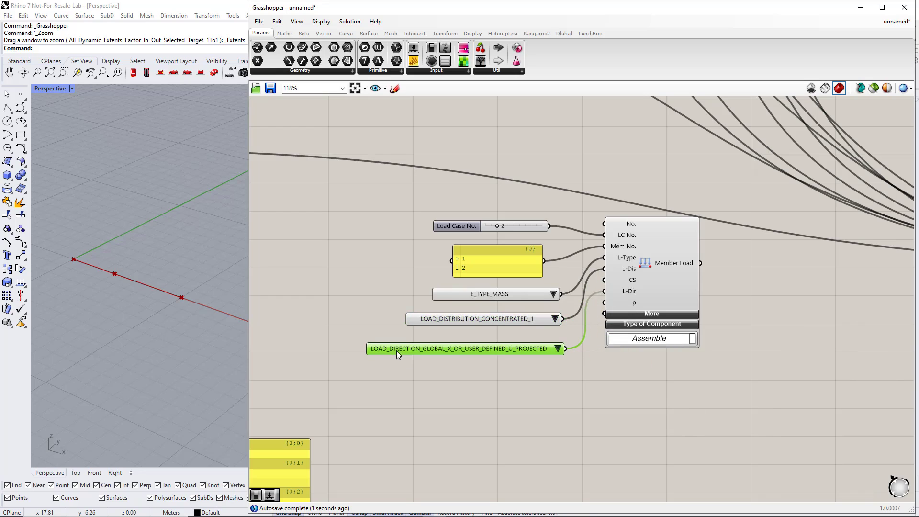
pyautogui.click(467, 385)
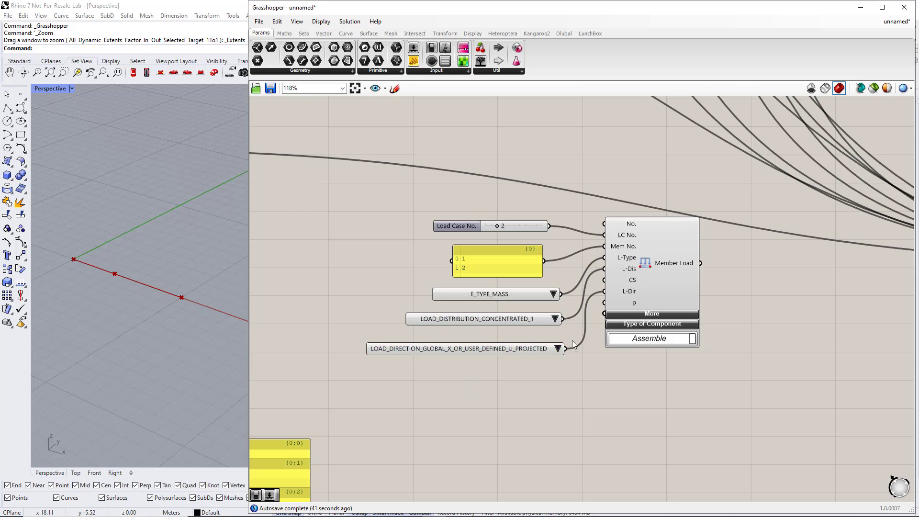
# - Set the value lists to LOAD_TYPE_FORCE, LOAD_DISTRIBUTION_UNIFORM and LOAD_DIRECTION_GLOBAL_Z_OR_USER_DEFINED_W_TRUE
pyautogui.click(554, 295)
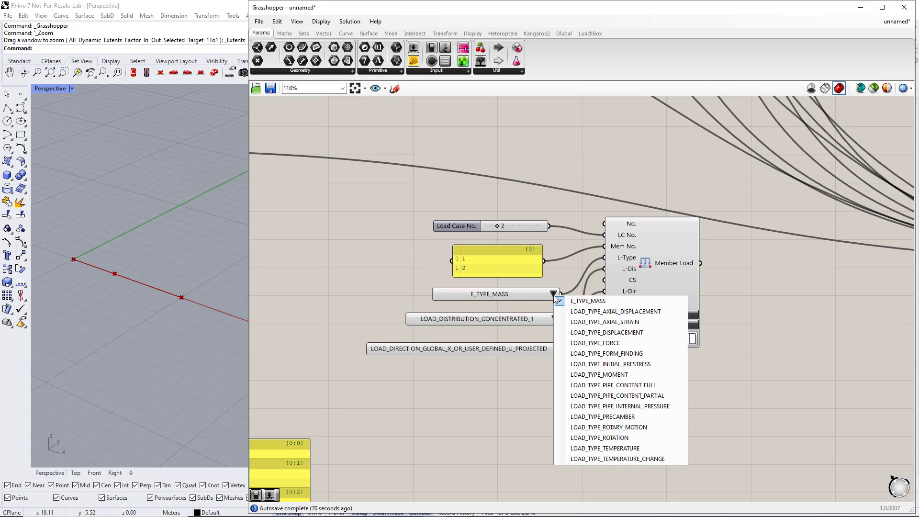
pyautogui.click(590, 343)
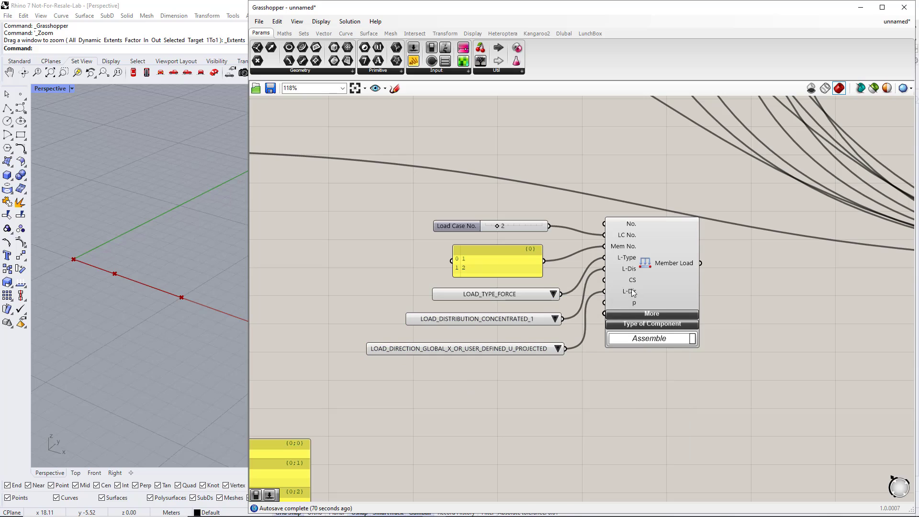
pyautogui.click(555, 319)
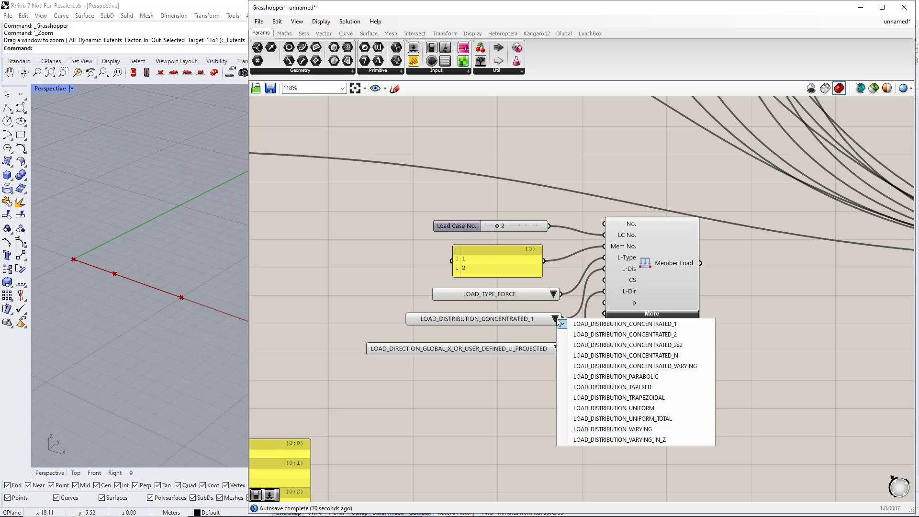
pyautogui.click(611, 407)
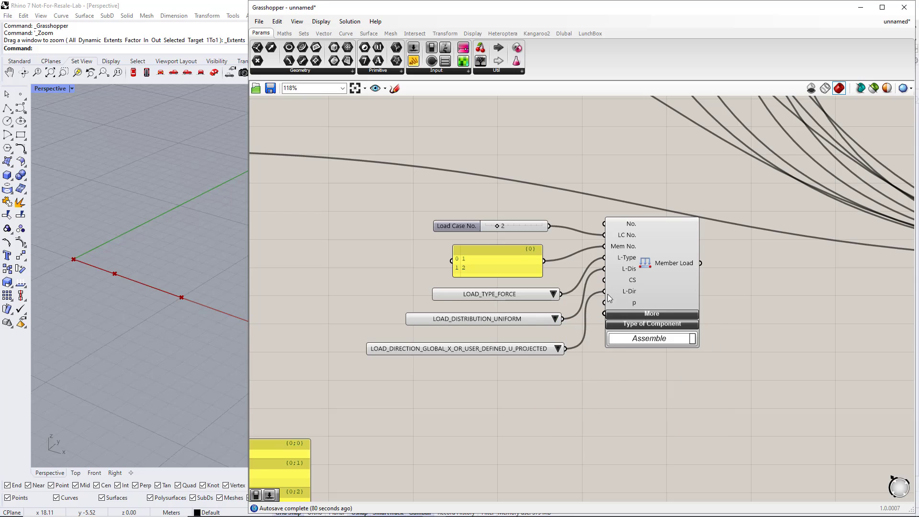
pyautogui.click(558, 349)
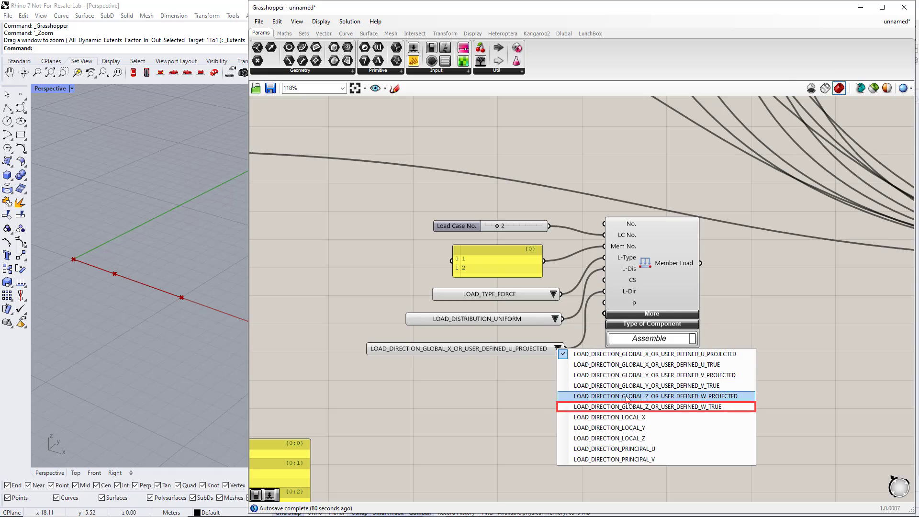
pyautogui.click(654, 407)
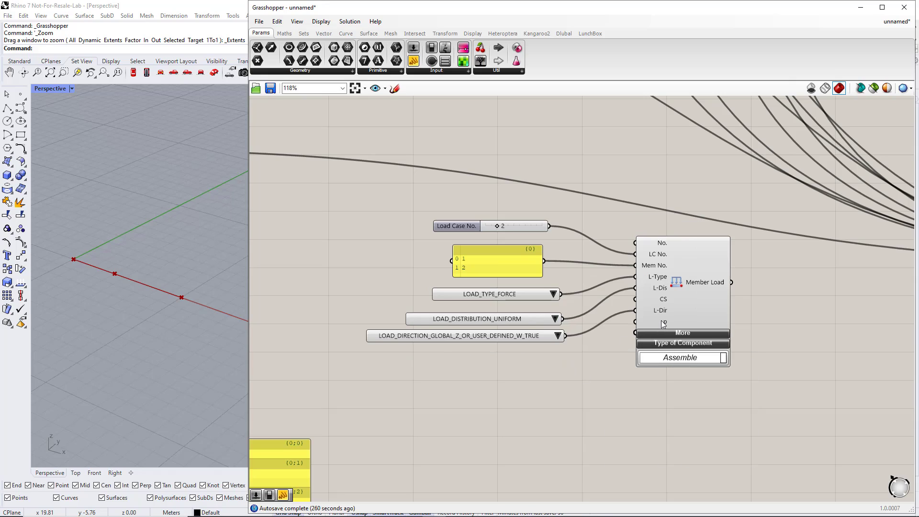
# - Add a number slider set to 5000 below the value lists and connect it to the load magnitude p input
pyautogui.moveTo(664, 325)
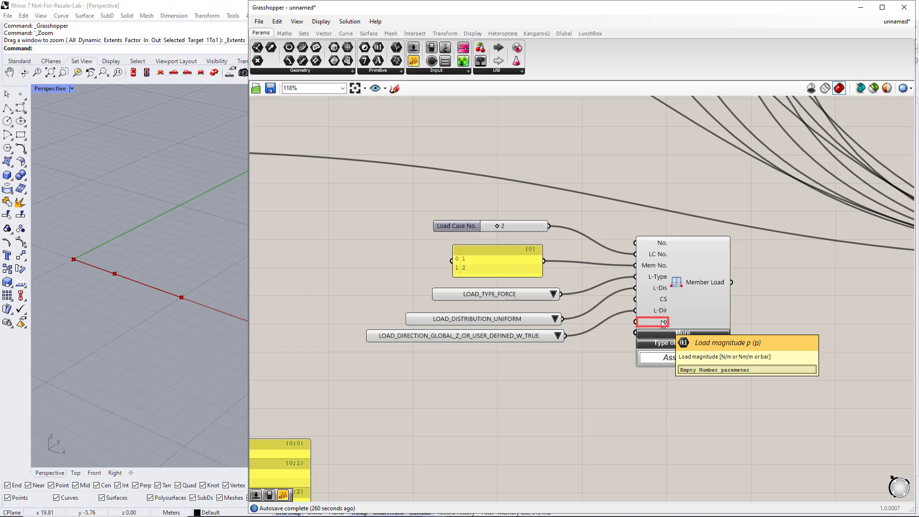
pyautogui.doubleClick(493, 369)
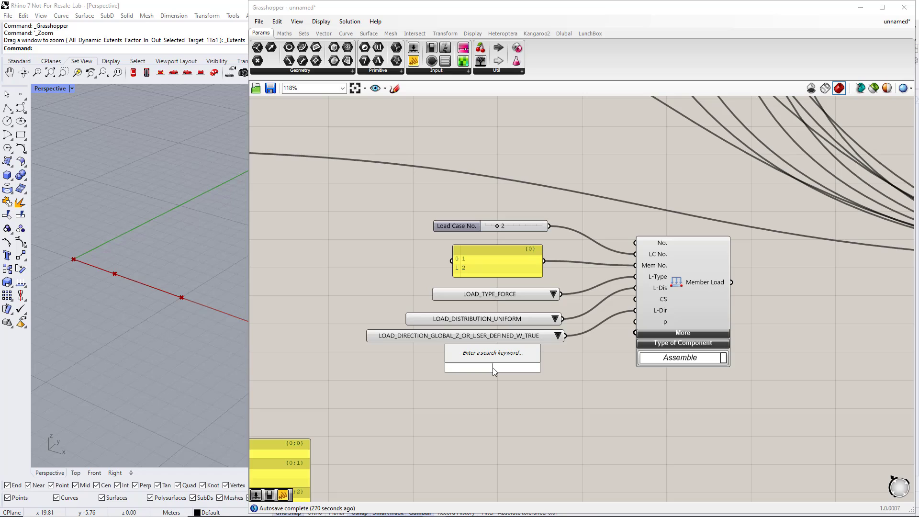
pyautogui.write('5')
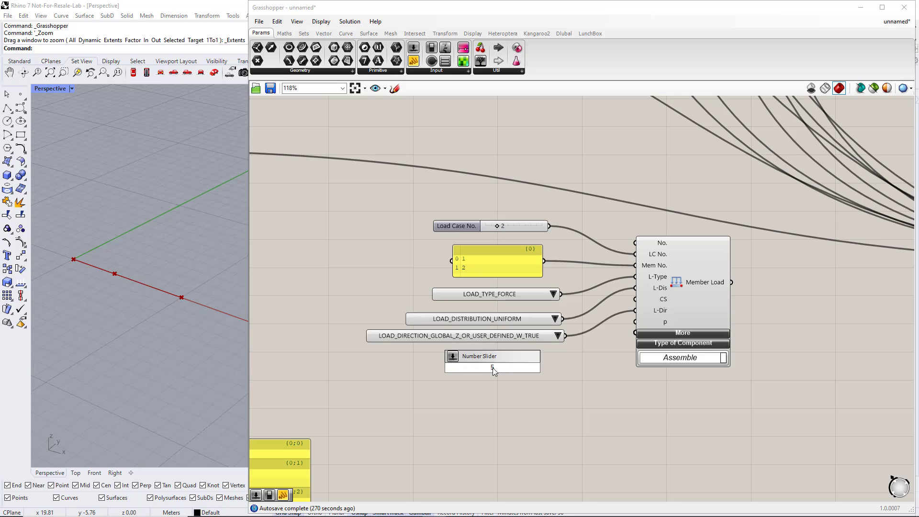
pyautogui.write('000')
pyautogui.press('Return')
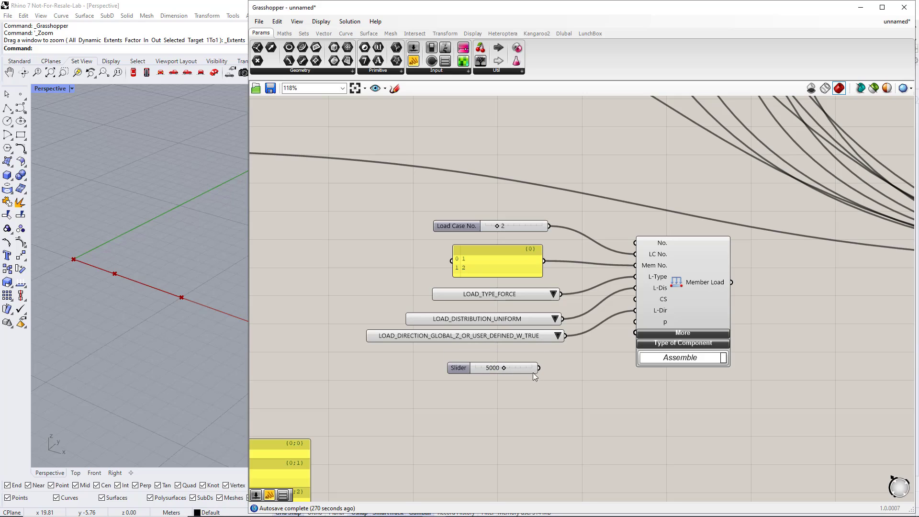
pyautogui.moveTo(537, 368); pyautogui.dragTo(635, 321)
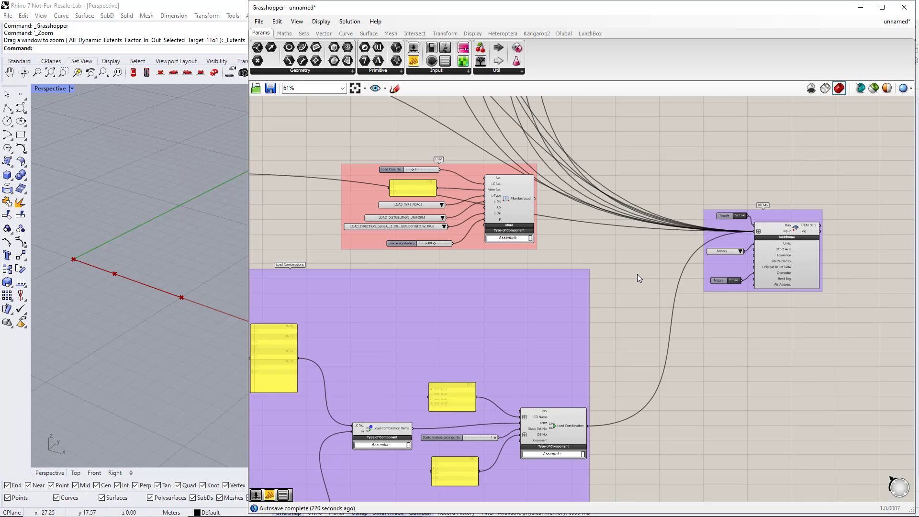
# - Connect the Member Load output to the RFEM6 component's Input, keeping its existing connections
pyautogui.moveTo(637, 274); pyautogui.dragTo(583, 271, button='right')
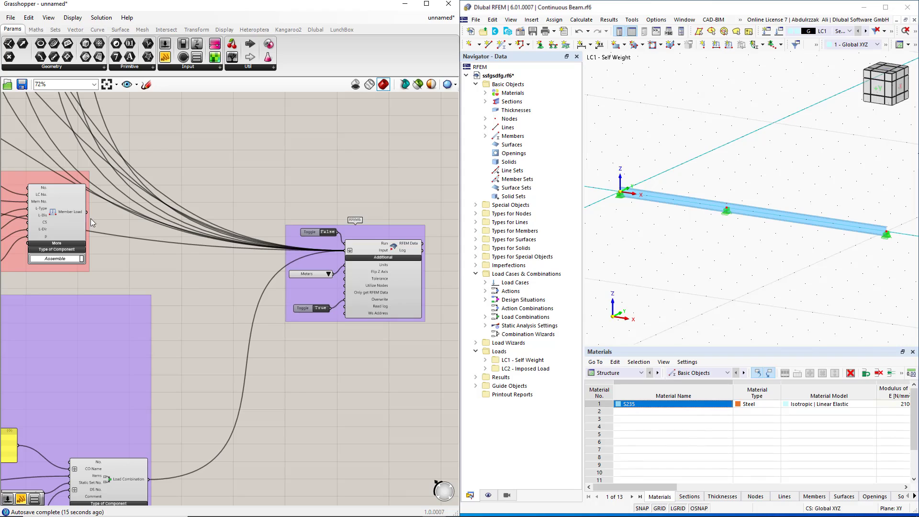
pyautogui.keyDown('shift'); pyautogui.moveTo(87, 211); pyautogui.dragTo(345, 249); pyautogui.keyUp('shift')
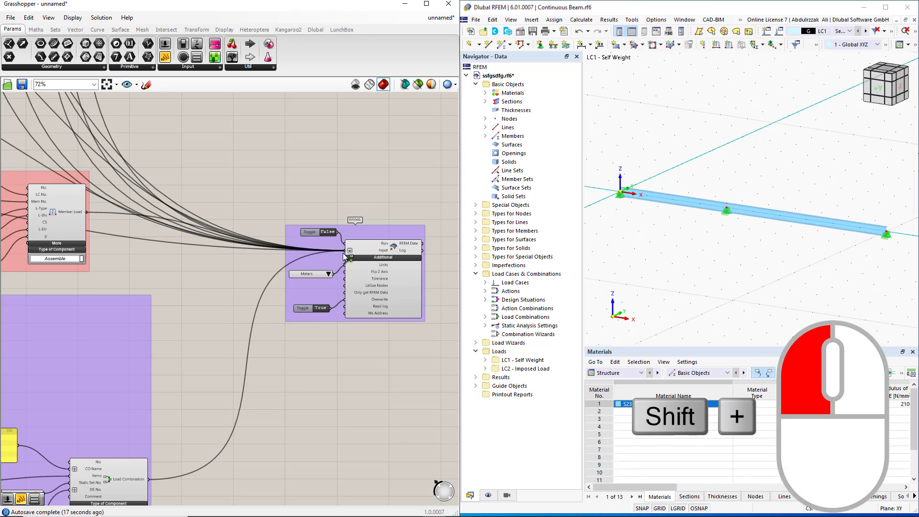
# - Set the RFEM6 component's Run toggle to True to export the model, and display load case LC2 in RFEM
pyautogui.doubleClick(326, 234)
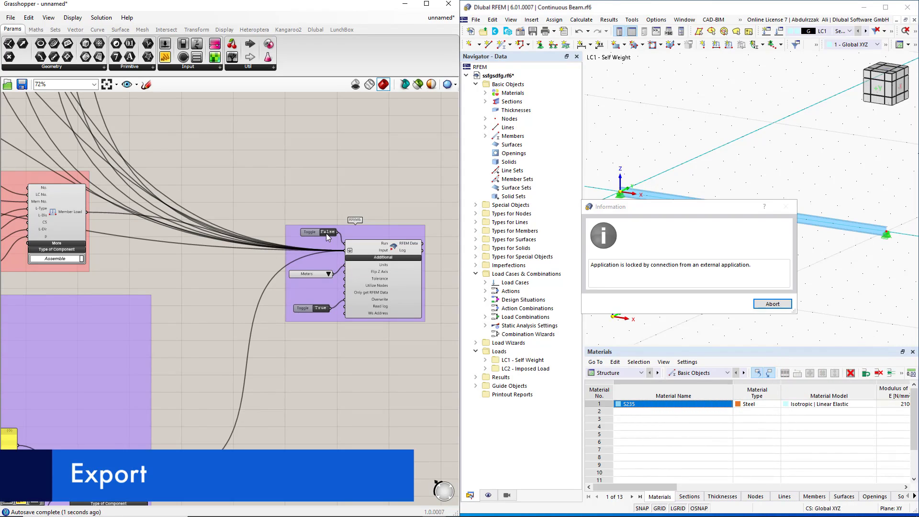
pyautogui.click(773, 307)
pyautogui.click(728, 305)
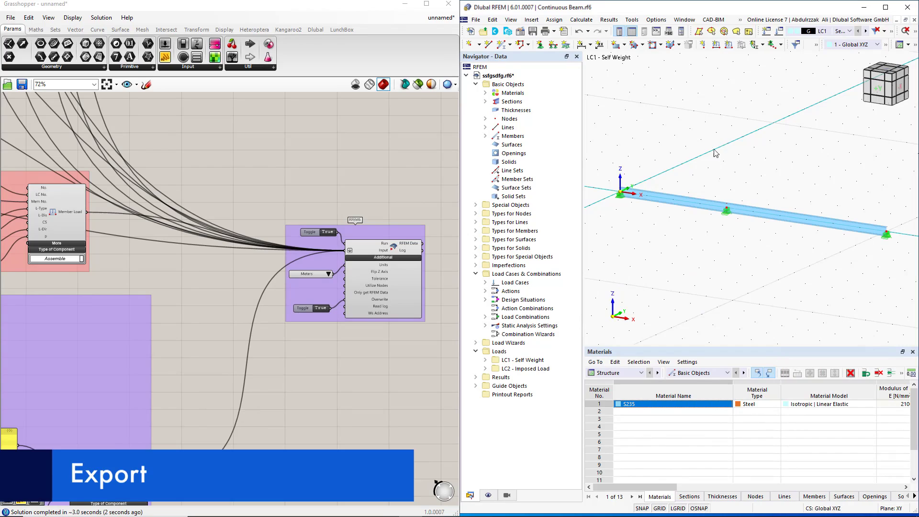
pyautogui.click(849, 31)
pyautogui.click(842, 47)
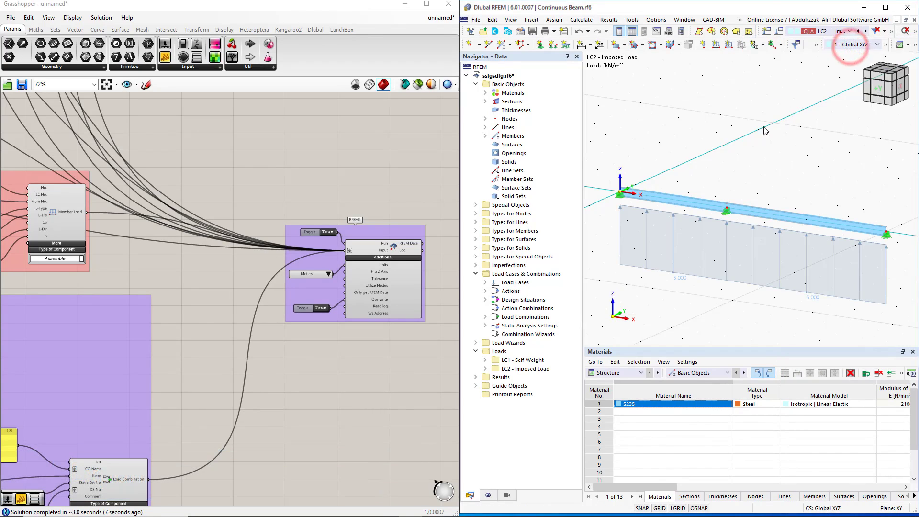
# - Place a Negative operator component in Grasshopper just below the Load magnitude p slider
pyautogui.moveTo(217, 297); pyautogui.dragTo(404, 301, button='right')
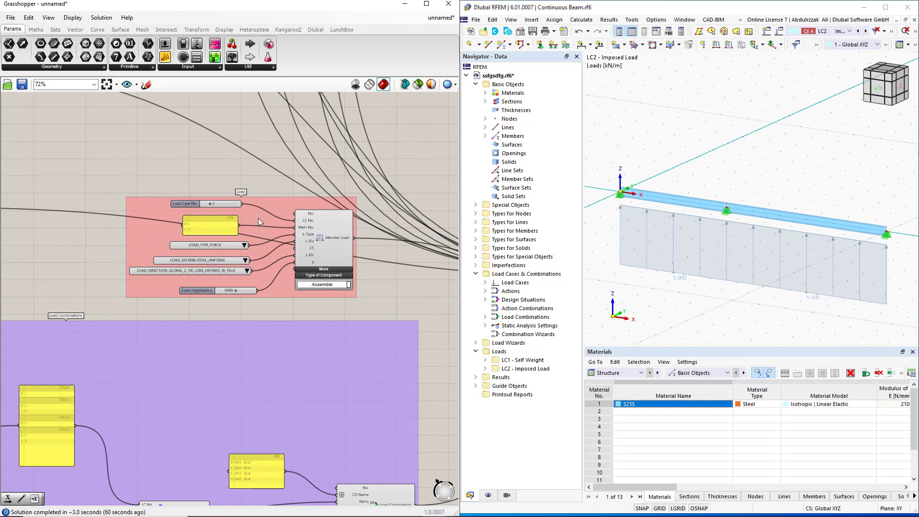
pyautogui.click(36, 29)
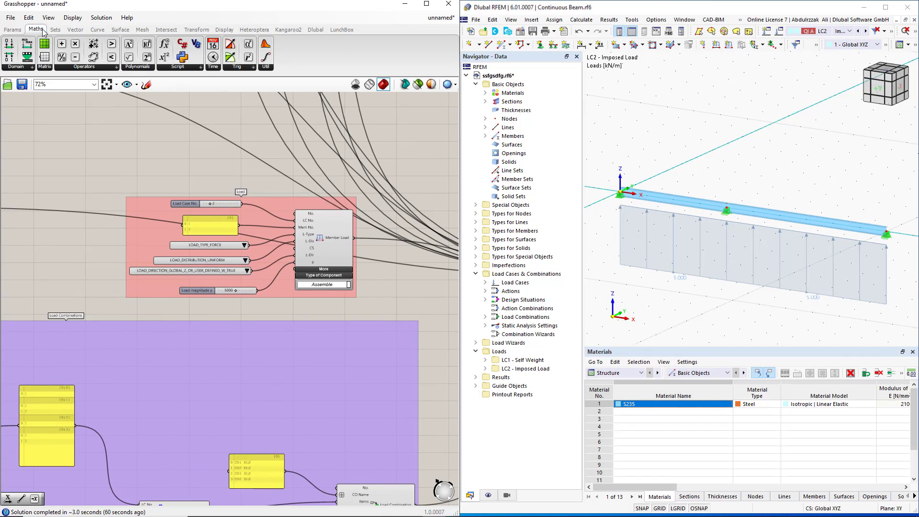
pyautogui.click(90, 67)
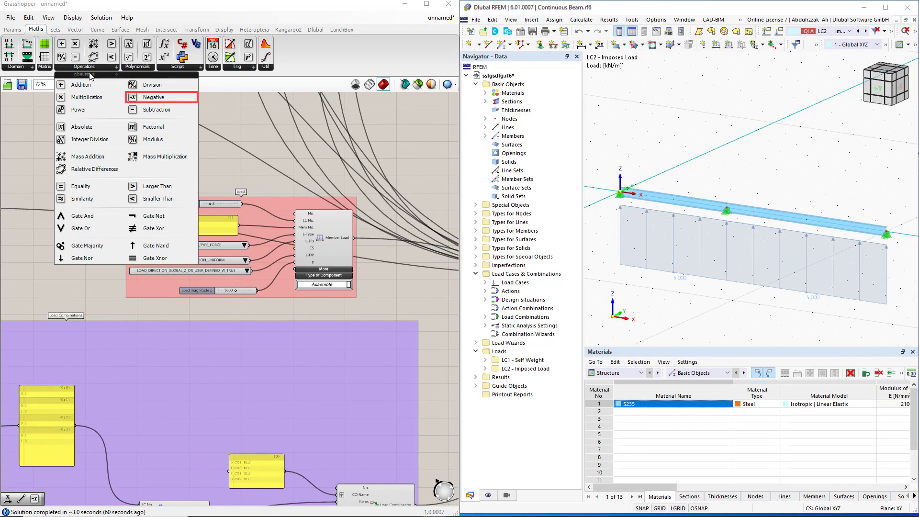
pyautogui.scroll(3, 250, 325)
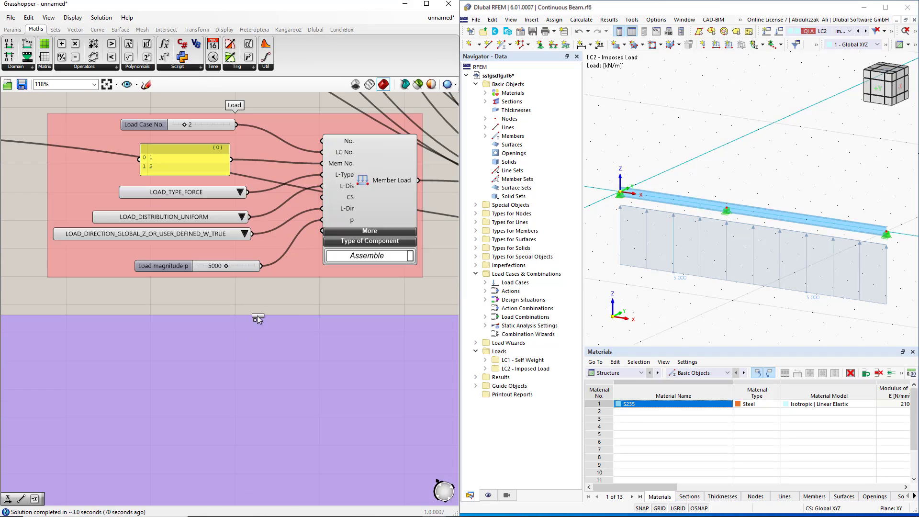
pyautogui.moveTo(257, 315); pyautogui.dragTo(264, 299)
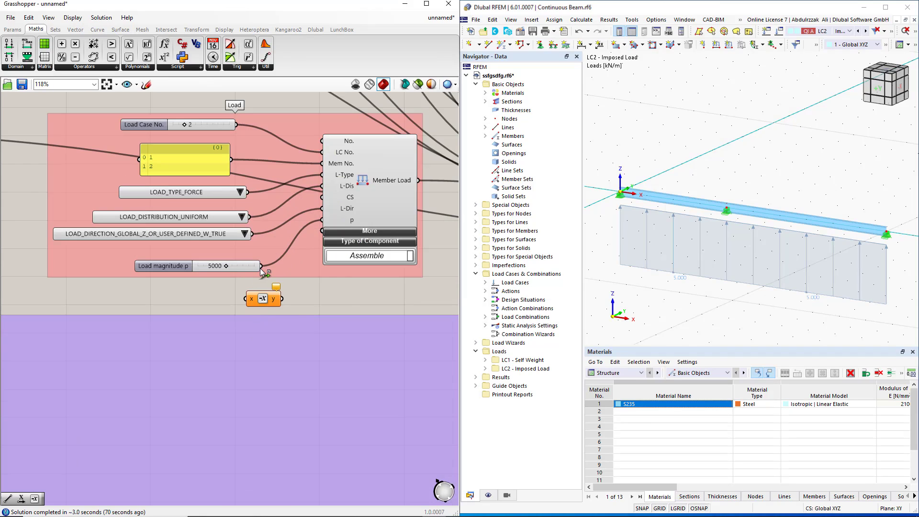
# - Route the 5000 slider through the Negative component into the p input and let the reversed load export to RFEM
pyautogui.moveTo(260, 267); pyautogui.dragTo(327, 222)
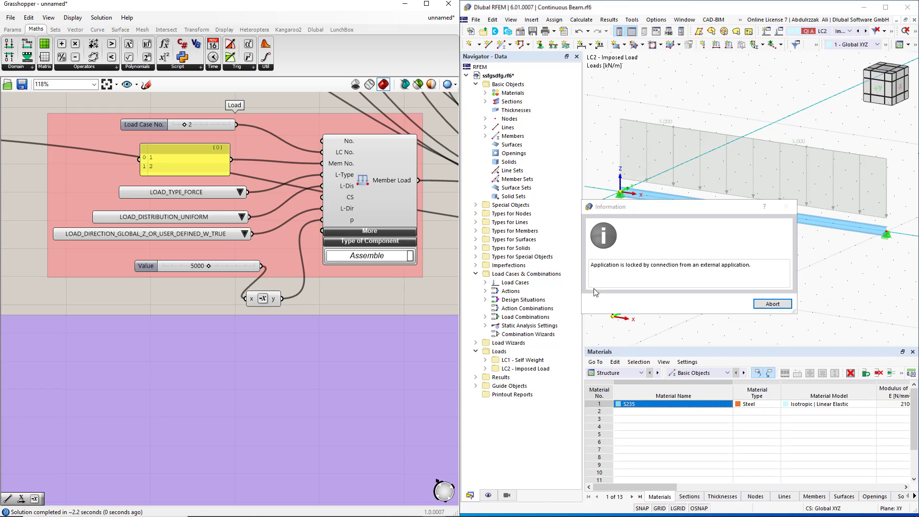
pyautogui.click(772, 304)
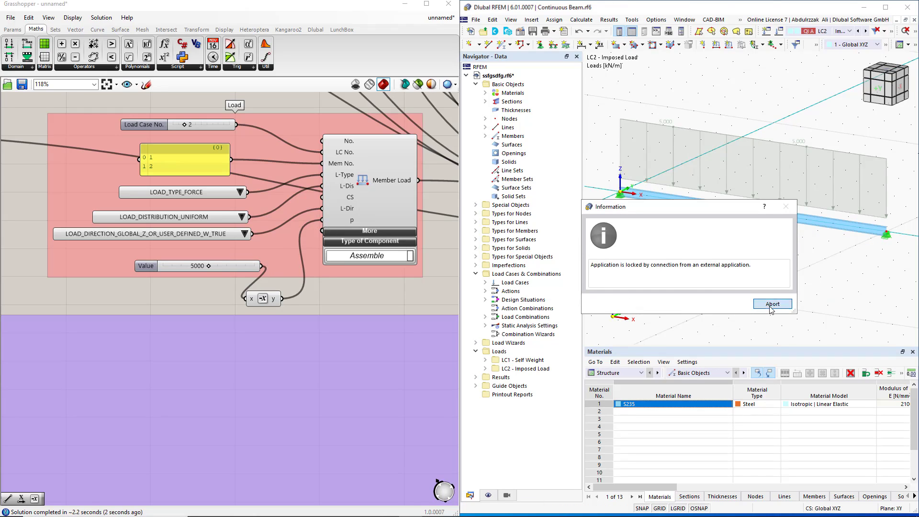
pyautogui.click(728, 304)
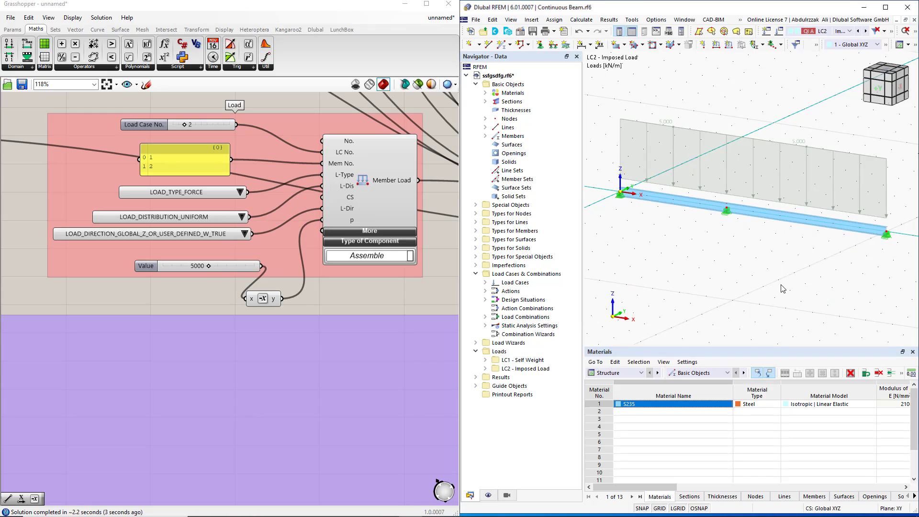